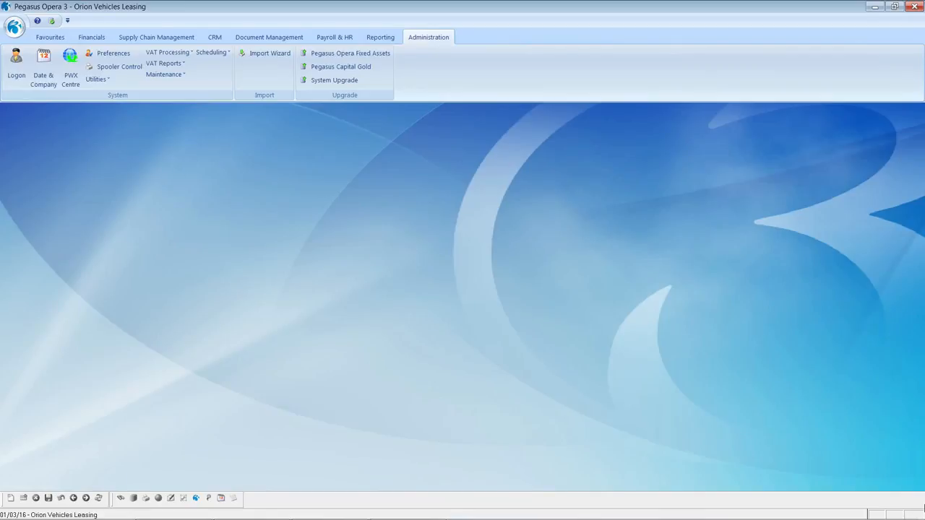
Open the payroll Set Options for the Monthly pay group from Payroll & HR Utilities.
left_click(334, 42)
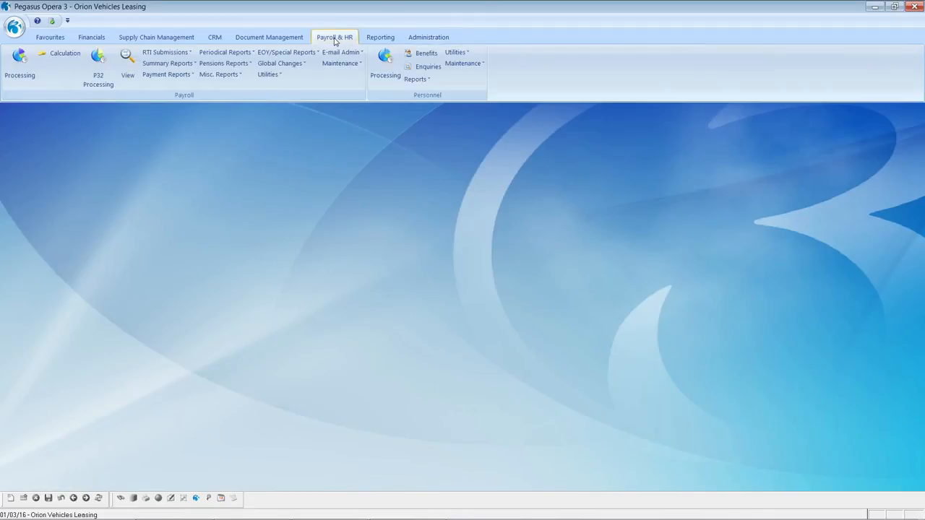
left_click(271, 76)
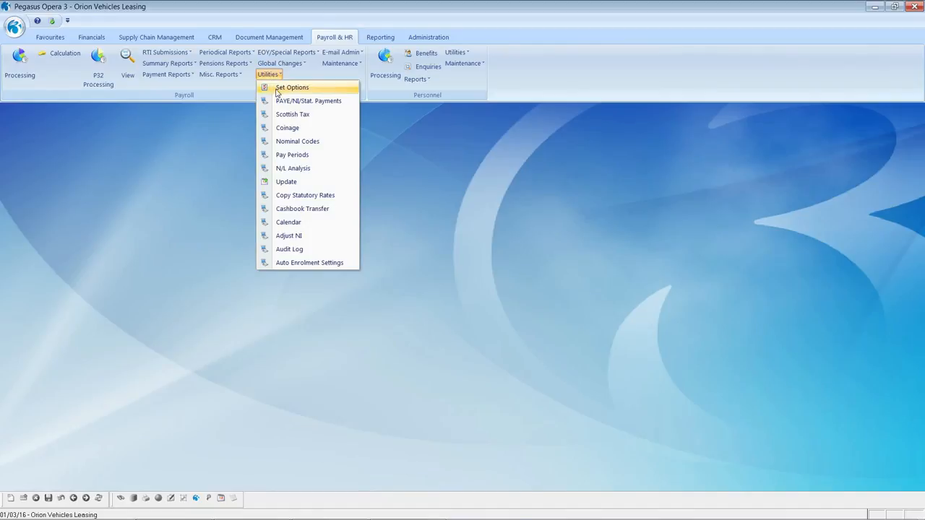
left_click(279, 89)
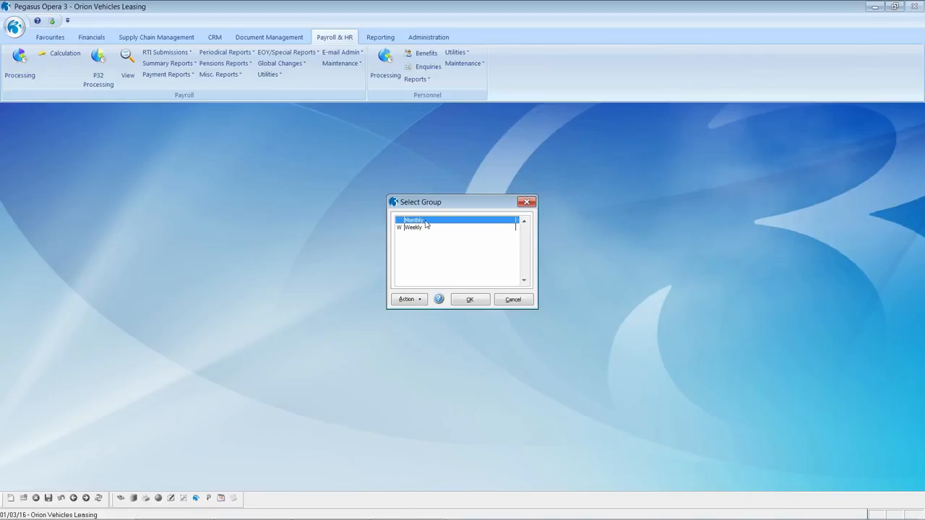
left_click(463, 301)
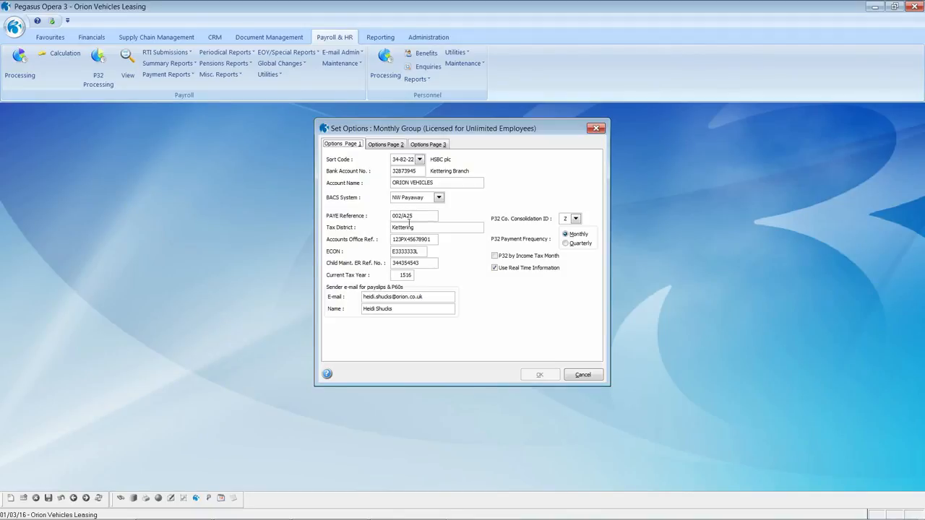
Check the tax year and NW Payaway BACS setting, cancel unchanged, and open P32 Processing for 1516.
left_click(400, 275)
left_click(439, 198)
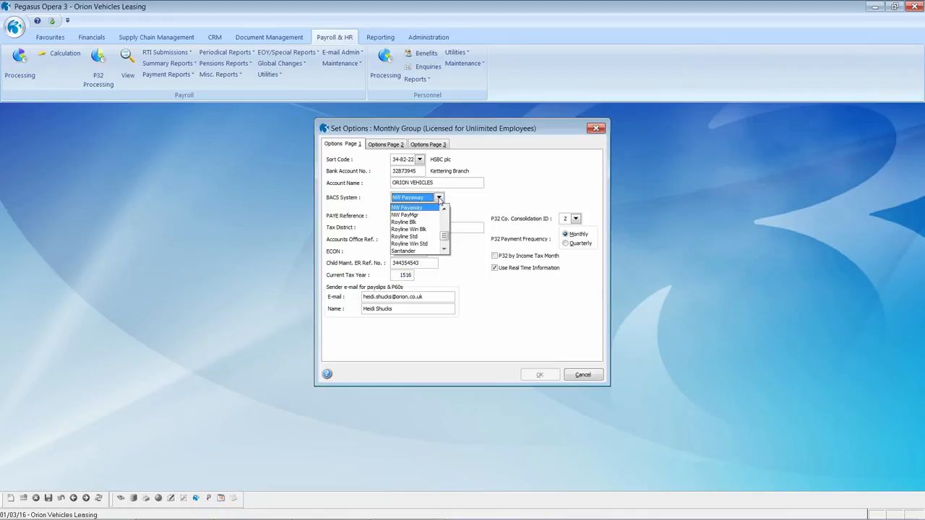
mouse_move(444, 238)
left_mouse_down()
mouse_move(451, 212)
mouse_move(443, 231)
left_mouse_up()
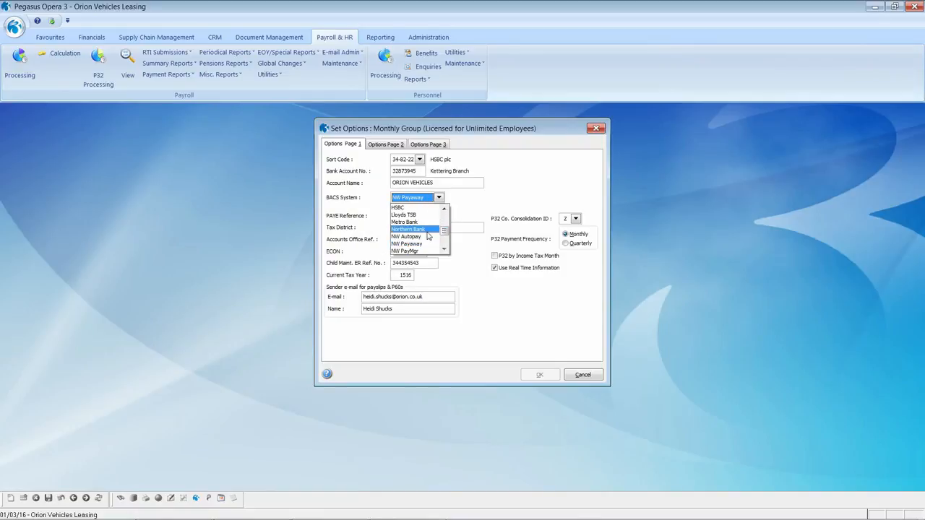
left_click(457, 275)
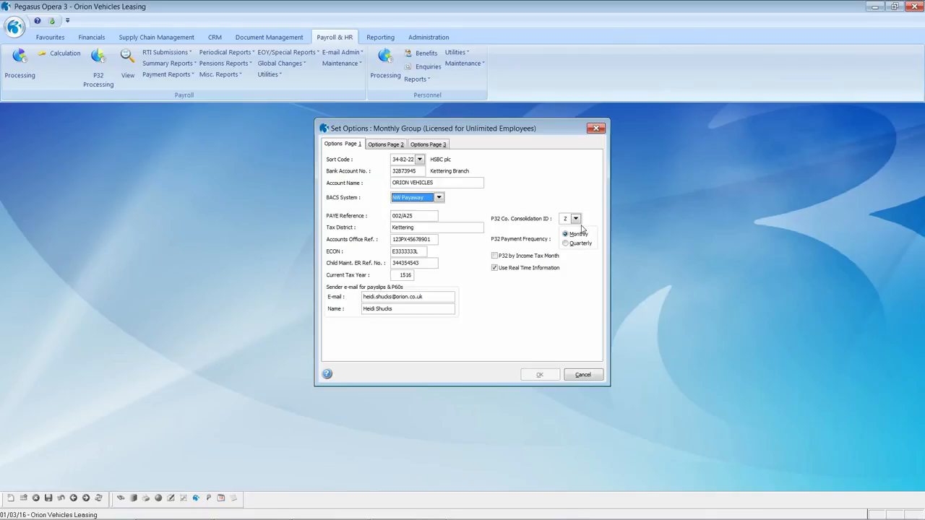
left_click(581, 375)
left_click(99, 61)
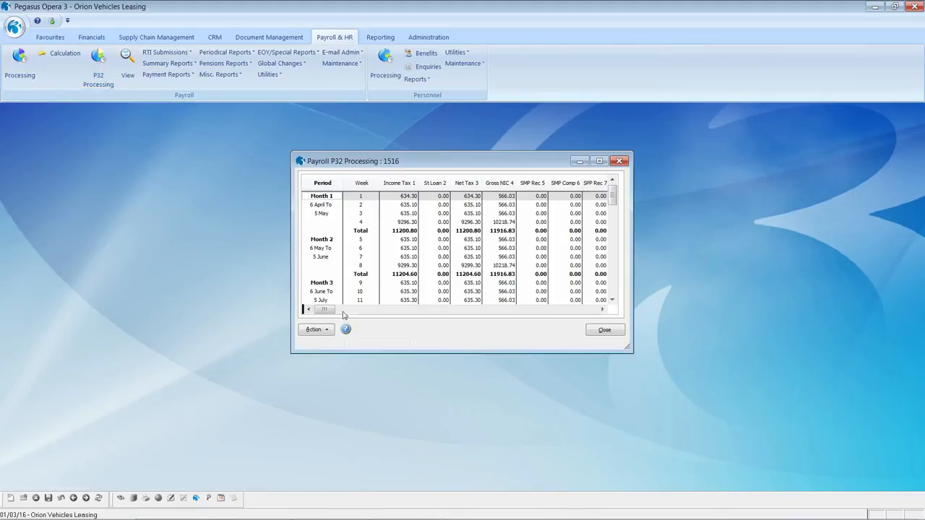
left_click(326, 332)
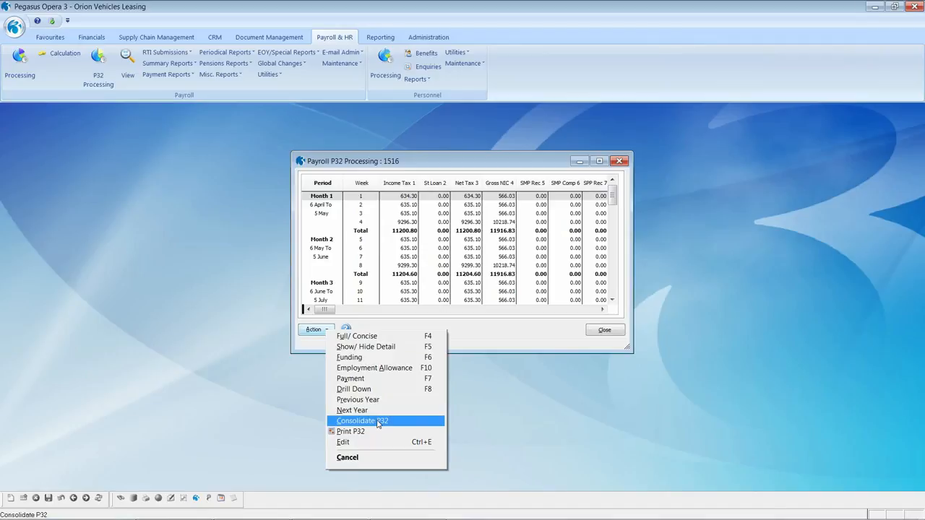
left_click(477, 386)
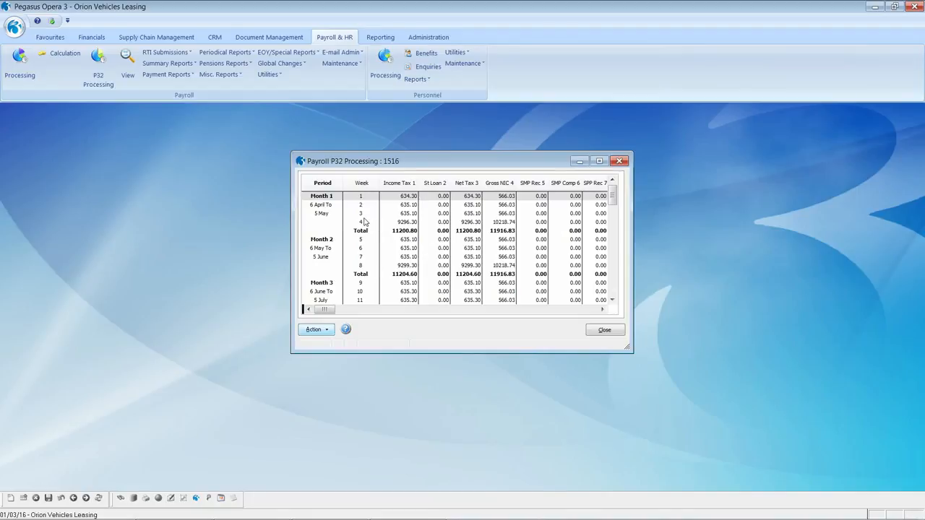
left_click_drag(612, 205, 612, 298)
scroll(353, 227, "up", 1)
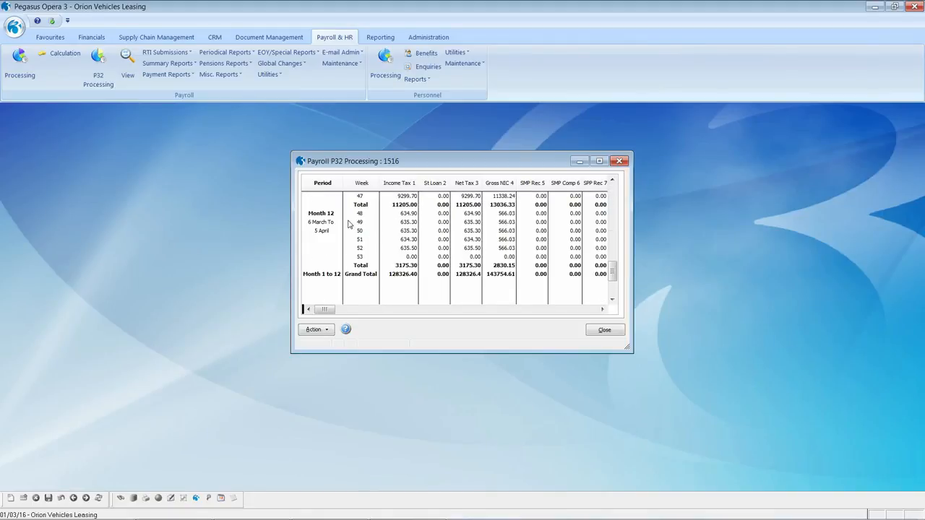
left_click(323, 216)
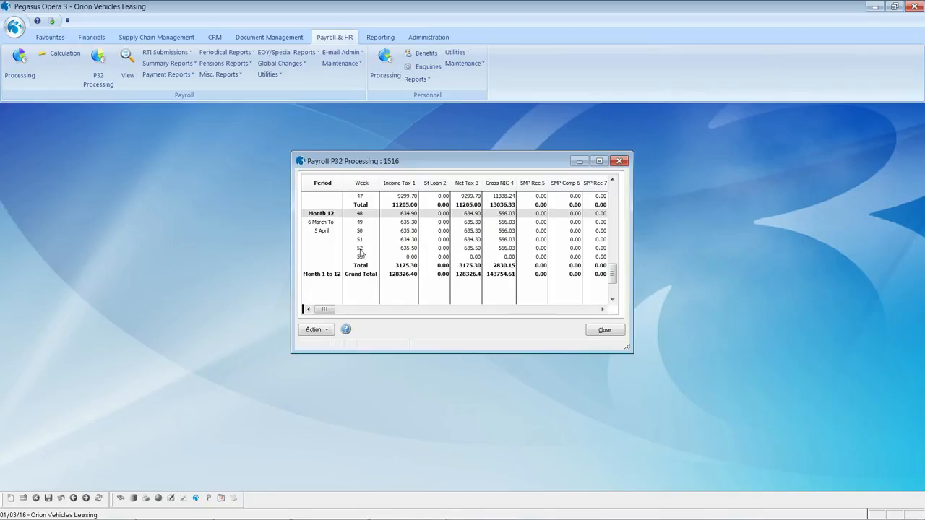
left_click(360, 250)
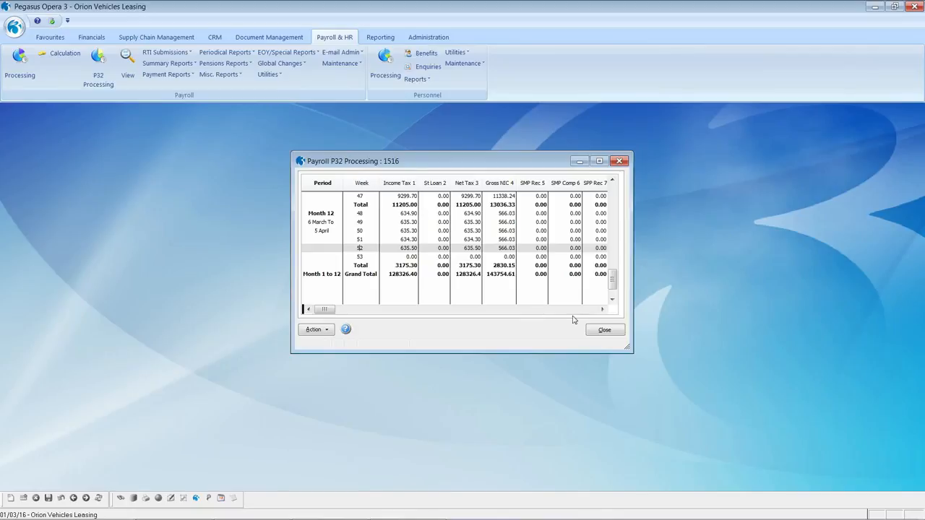
left_click_drag(603, 310, 603, 309)
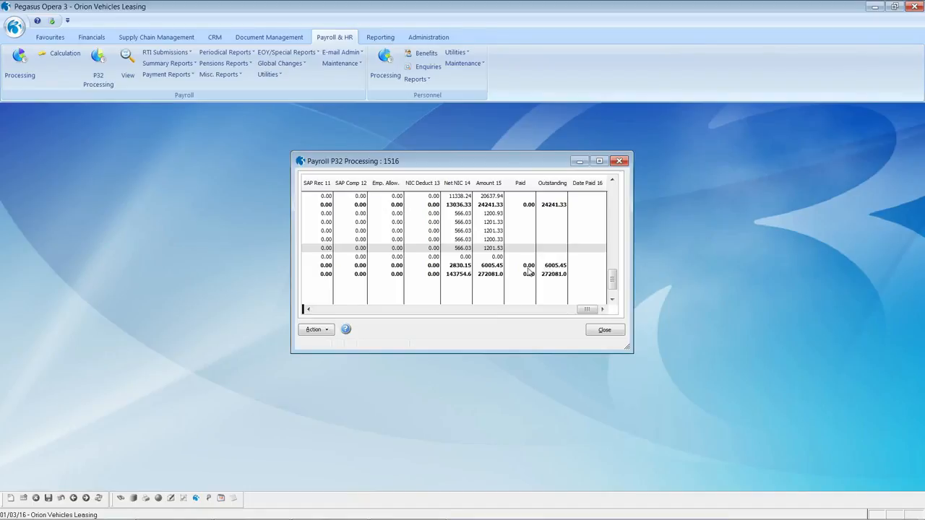
Record a month 1 P32 payment dated 19/05/2015 with its payment reference, and save.
left_click(325, 332)
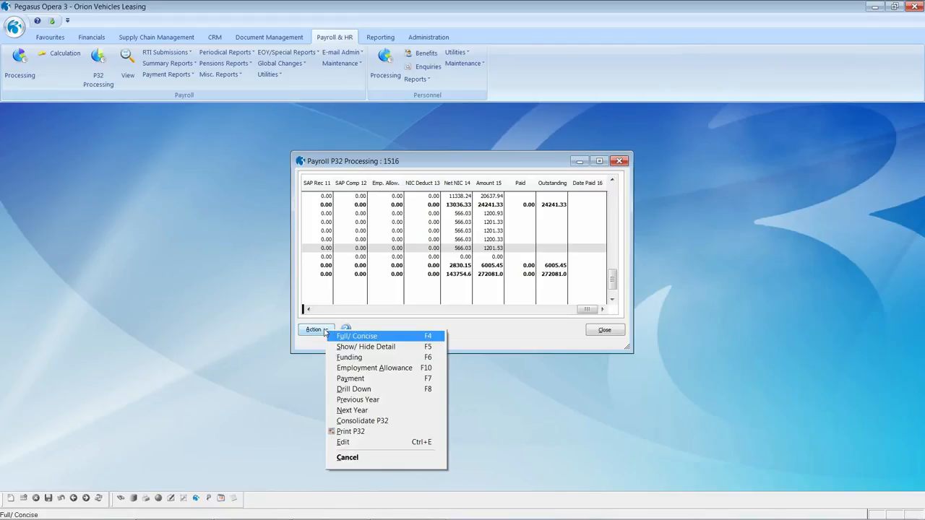
left_click(359, 378)
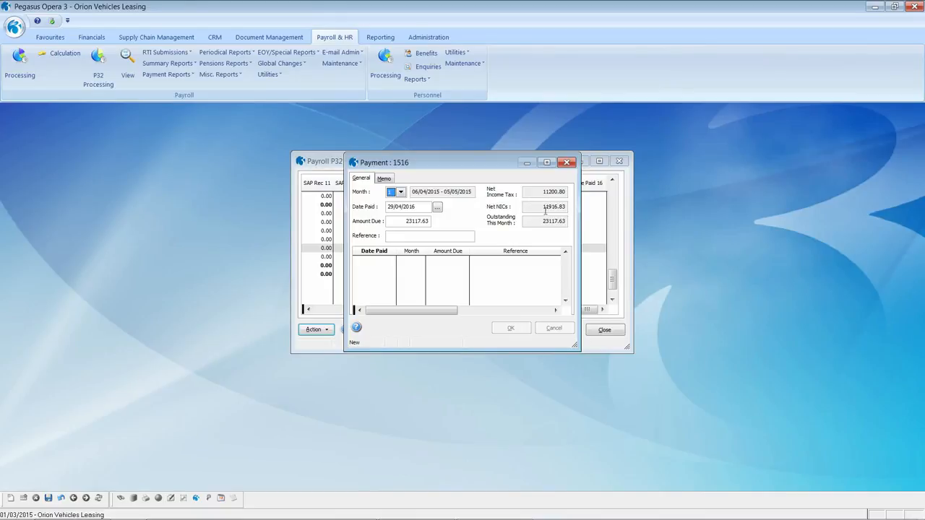
left_click_drag(422, 206, 367, 211)
type("19/05/2015")
key("Tab")
key("Return")
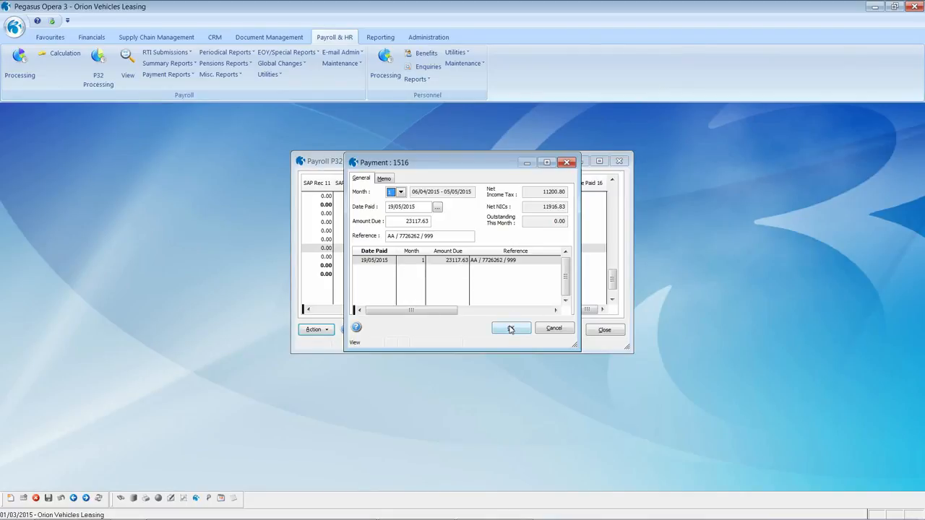
left_click(511, 330)
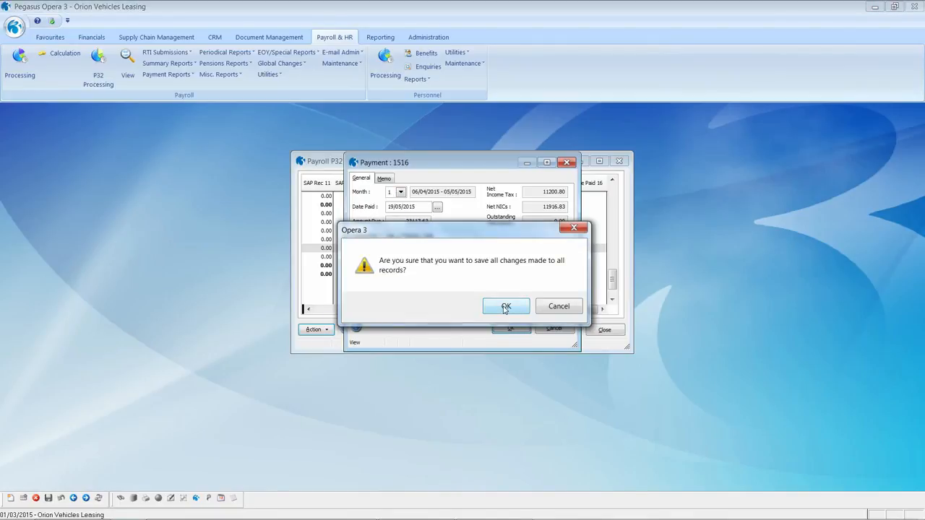
left_click(505, 307)
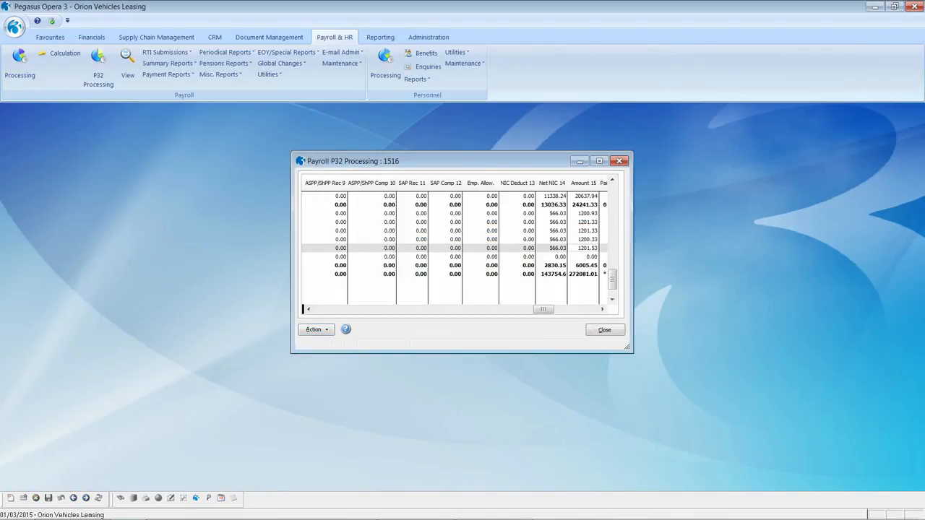
left_click_drag(612, 279, 612, 192)
left_click_drag(555, 313, 599, 312)
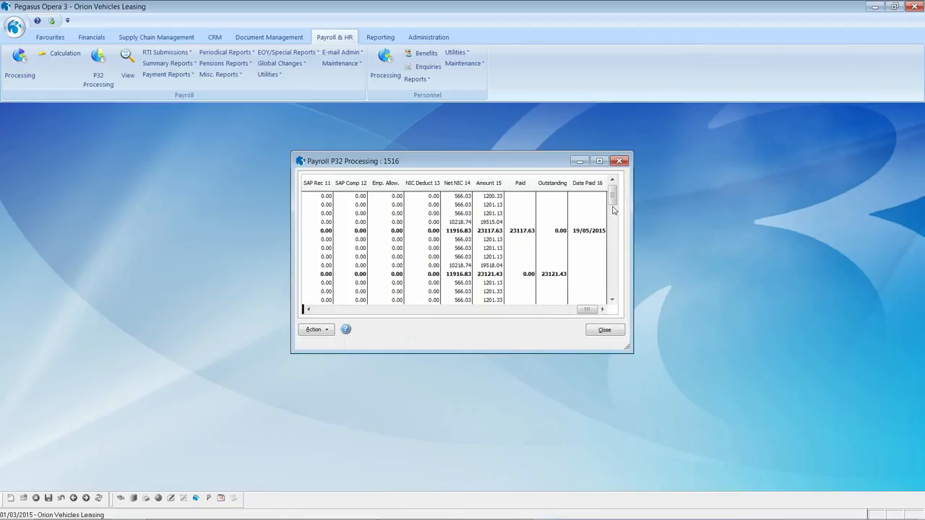
left_click_drag(612, 197, 612, 282)
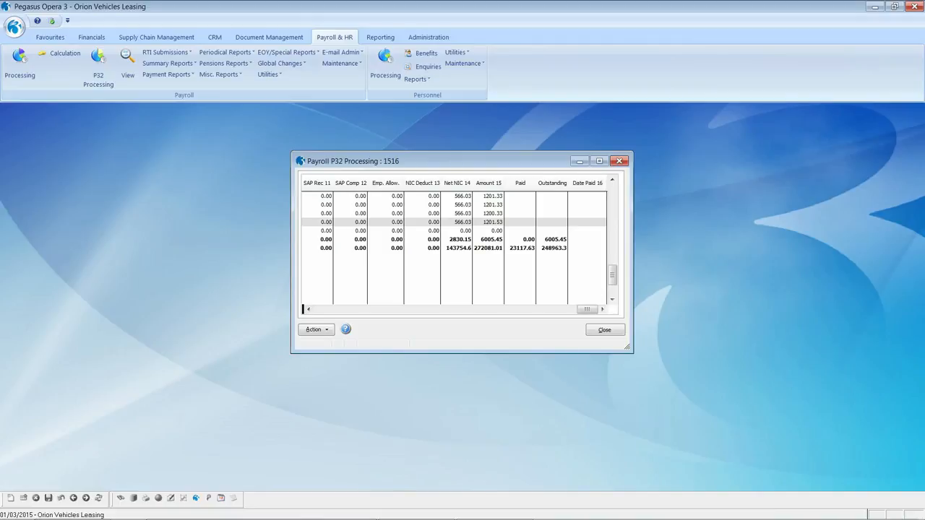
left_click(315, 329)
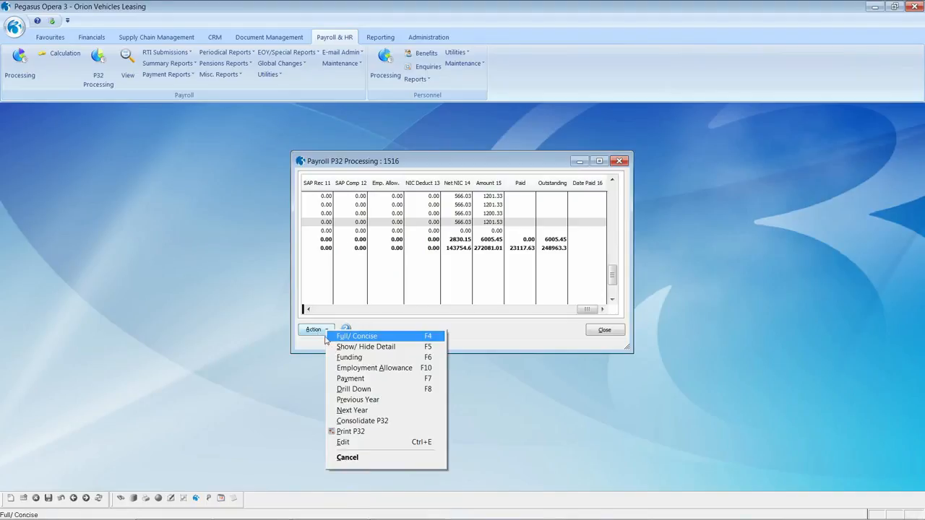
left_click(354, 372)
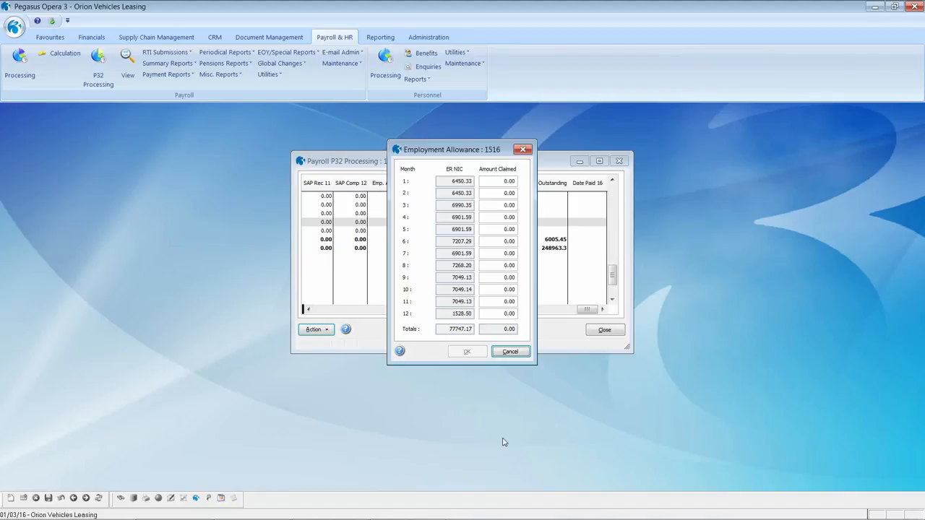
left_click(509, 352)
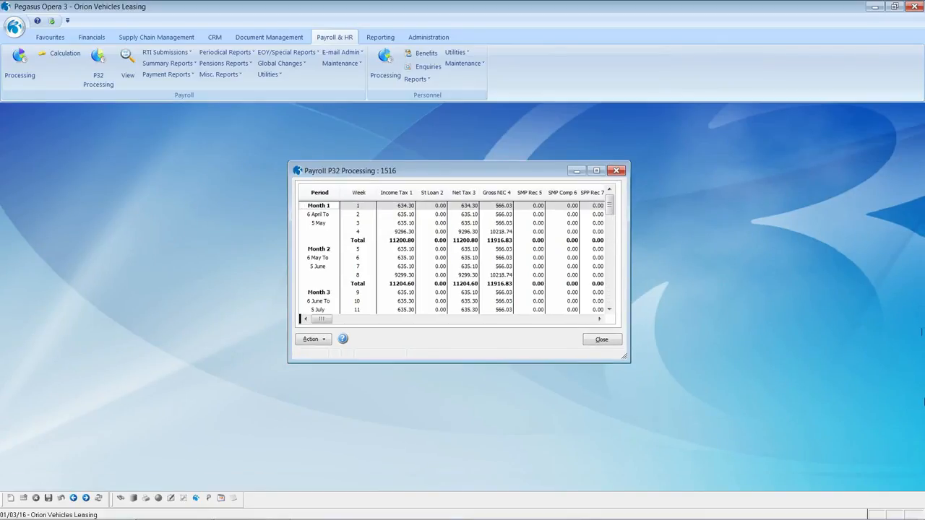
left_click(327, 340)
Switch the P32 table to concise columns and back to full columns.
left_click(354, 347)
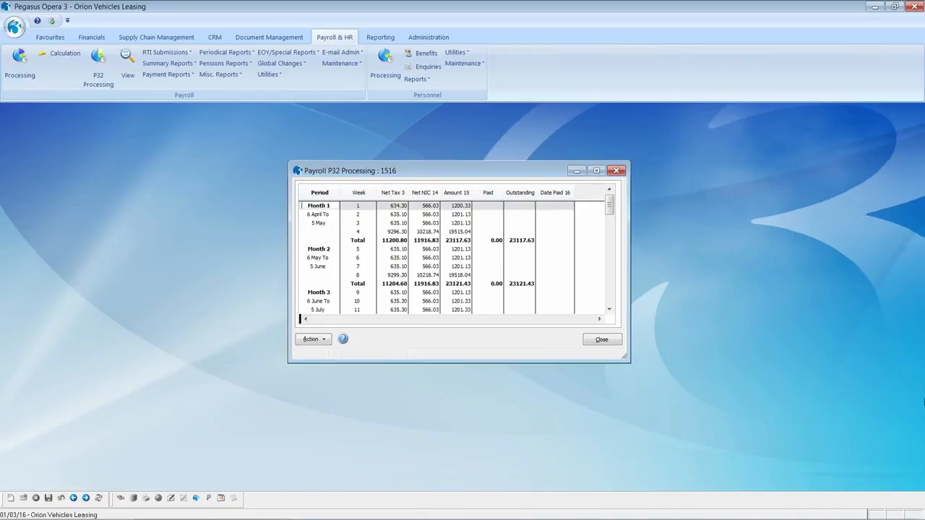
left_click(327, 340)
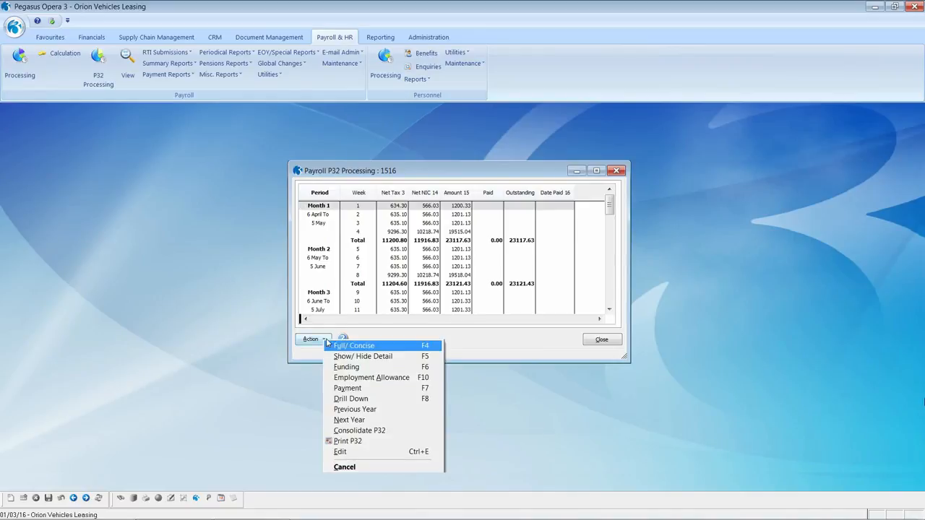
left_click(350, 346)
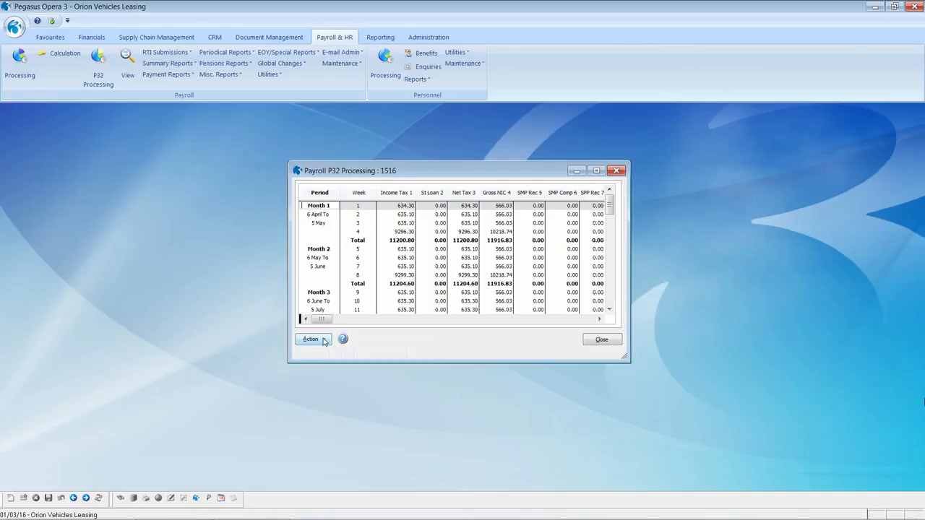
Hide then show the week-by-week detail, and switch to the previous tax year 1415.
left_click(325, 341)
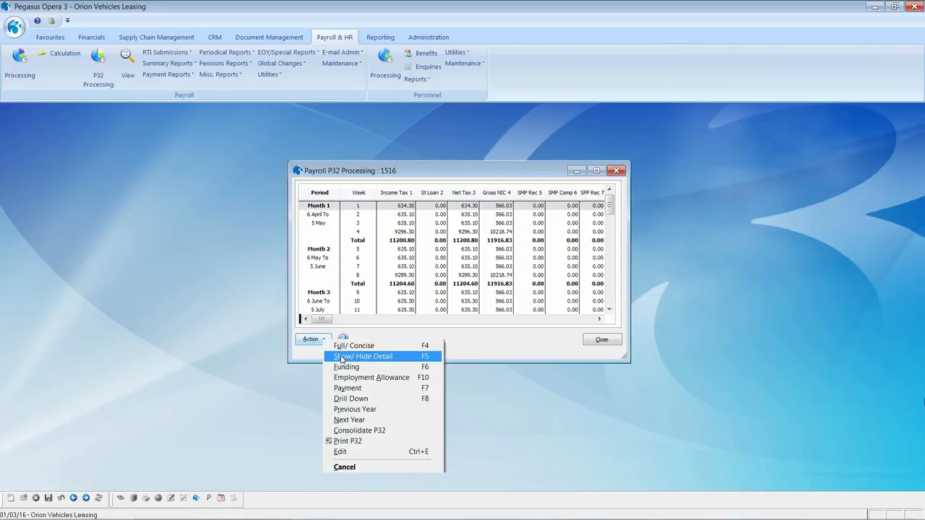
left_click(342, 357)
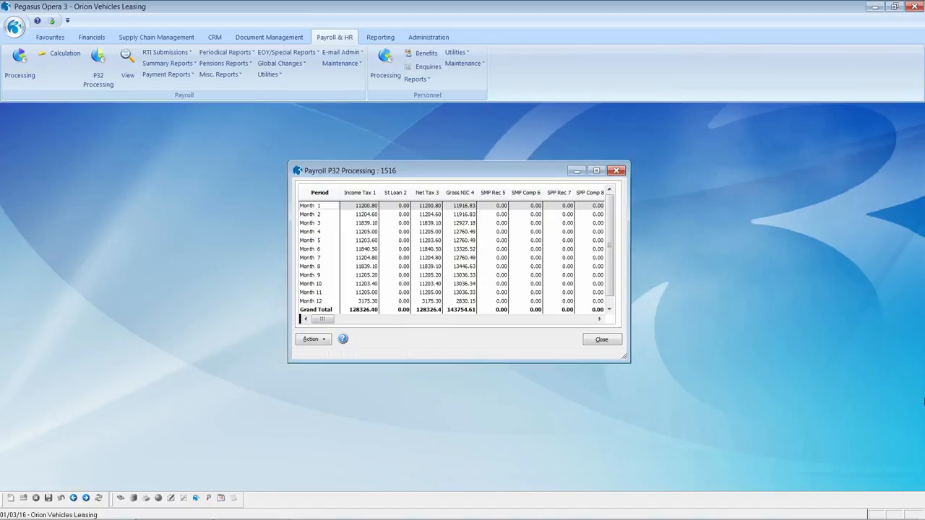
left_click(324, 340)
left_click(343, 356)
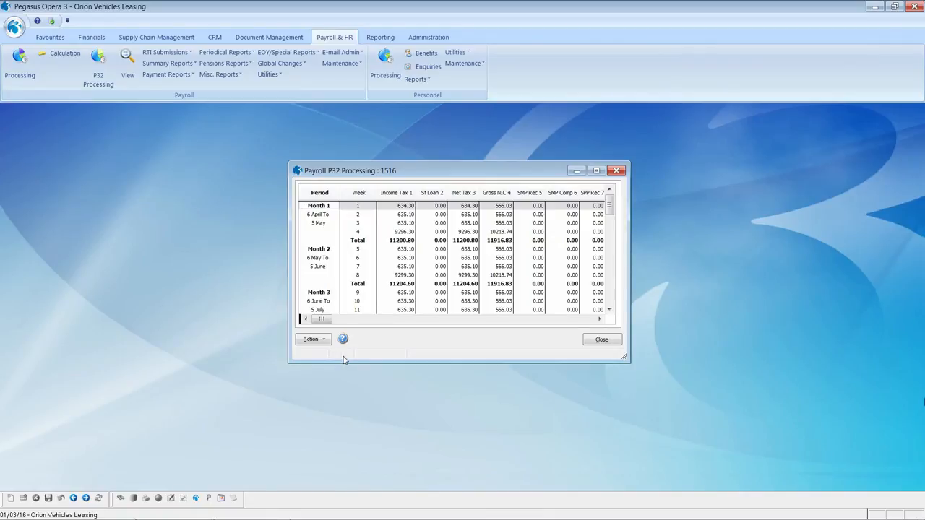
left_click(325, 343)
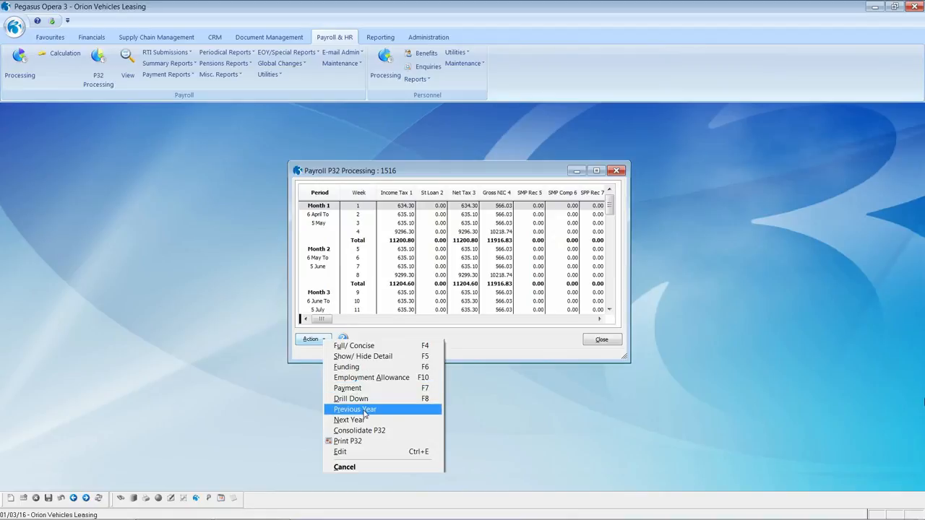
left_click(365, 412)
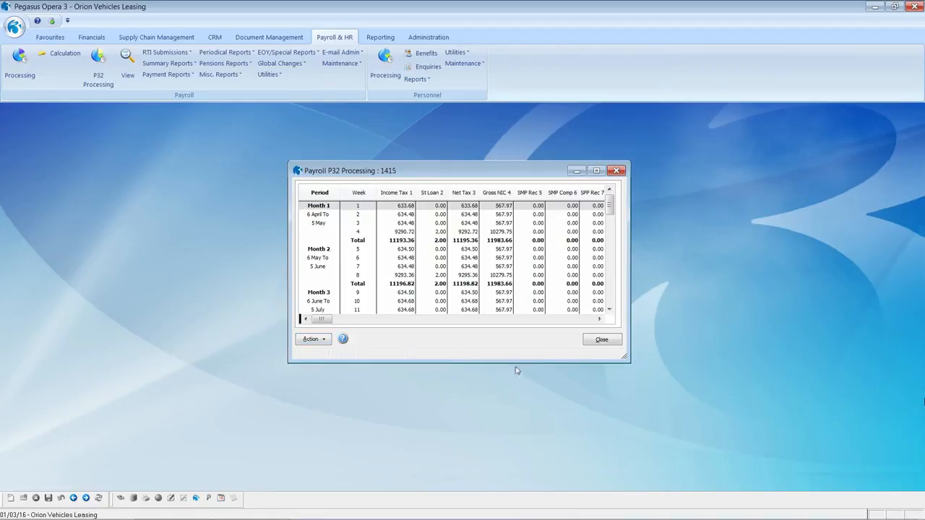
Close P32 Processing and review Options Page 2 of the Monthly group settings, cancelling unchanged.
left_click(602, 341)
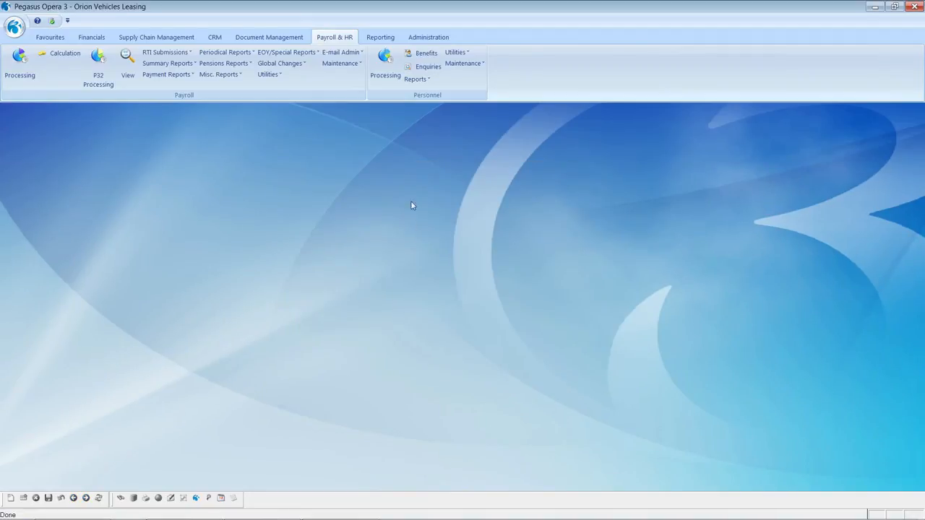
left_click(268, 74)
left_click(282, 87)
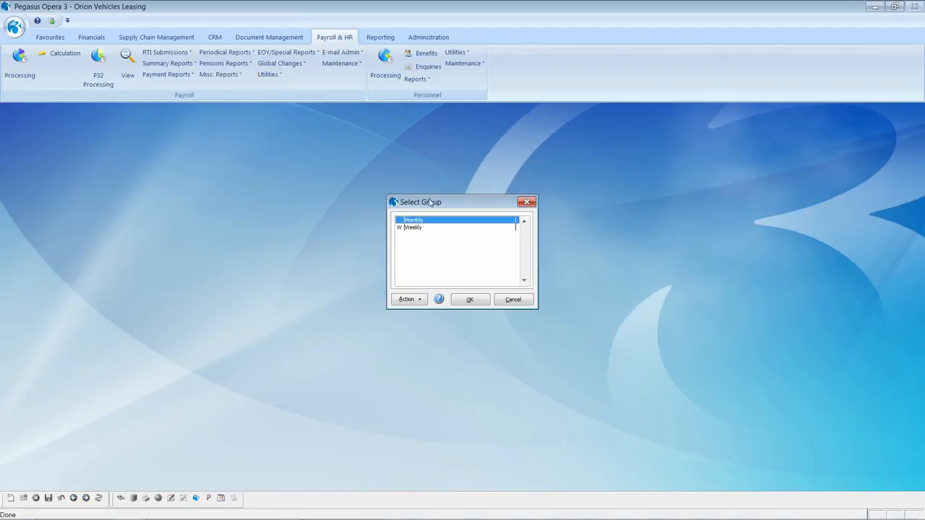
left_click(477, 301)
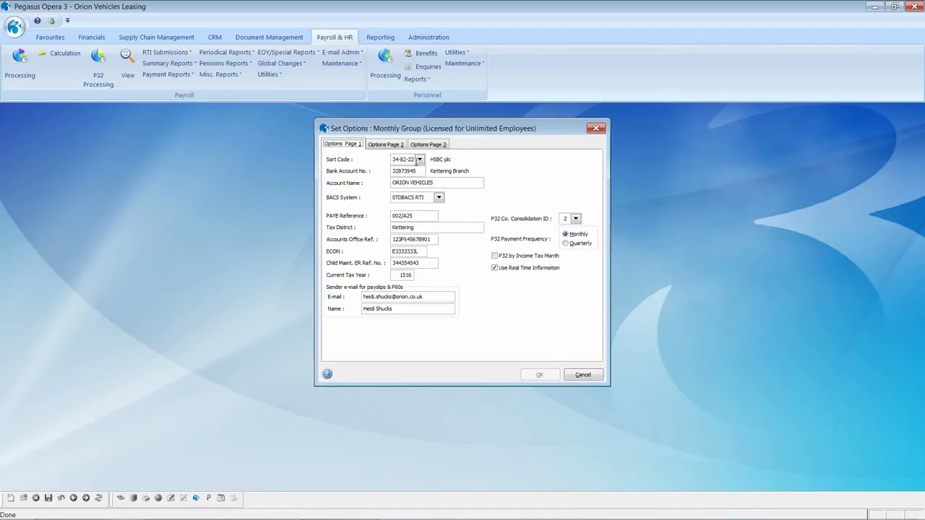
left_click(384, 146)
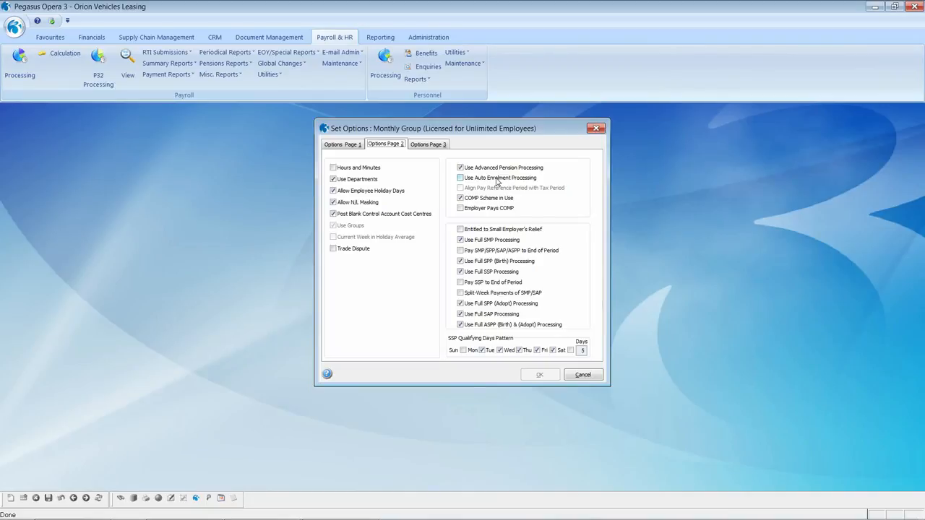
left_click(584, 377)
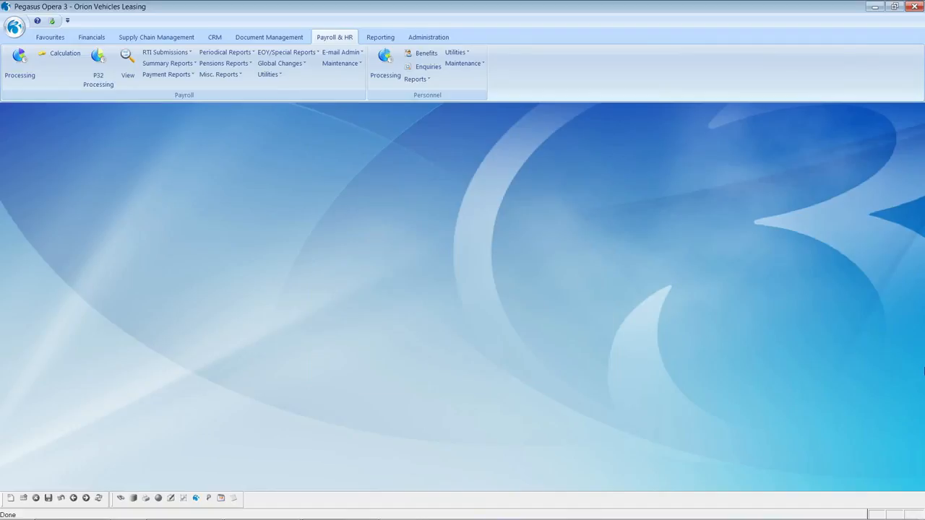
left_click(339, 63)
Open the NEST pension scheme from the list and keep its type as Group Personal Pension (GPP).
left_click(363, 225)
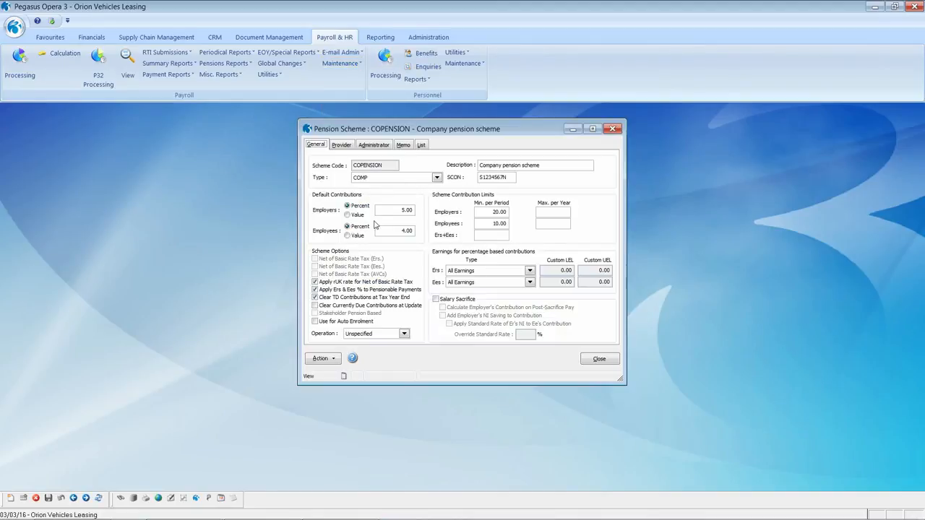
left_click(421, 145)
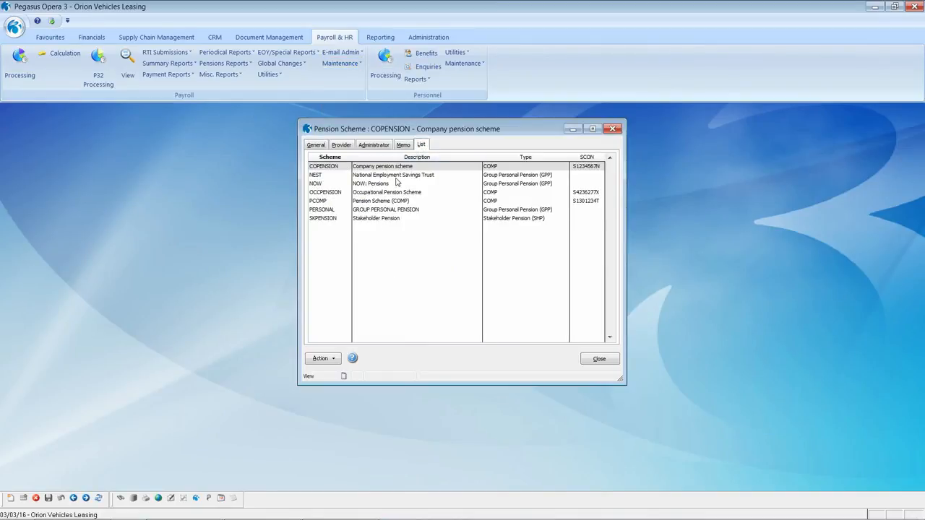
double_click(399, 174)
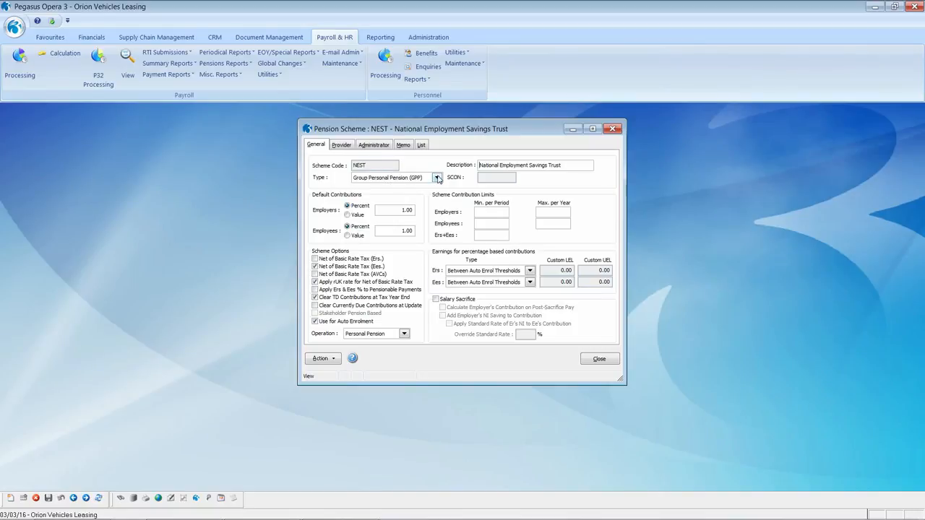
left_click(436, 178)
scroll(437, 209, "down", 2)
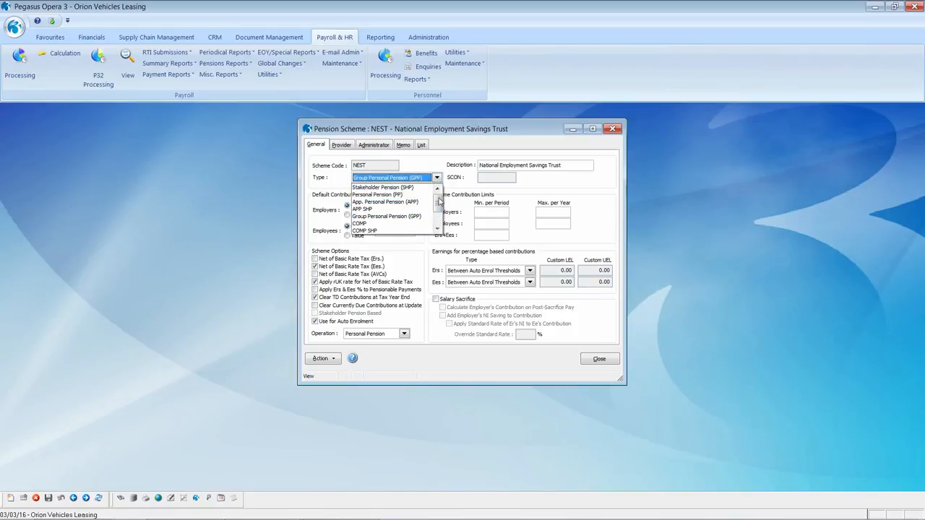
scroll(437, 210, "down", 1)
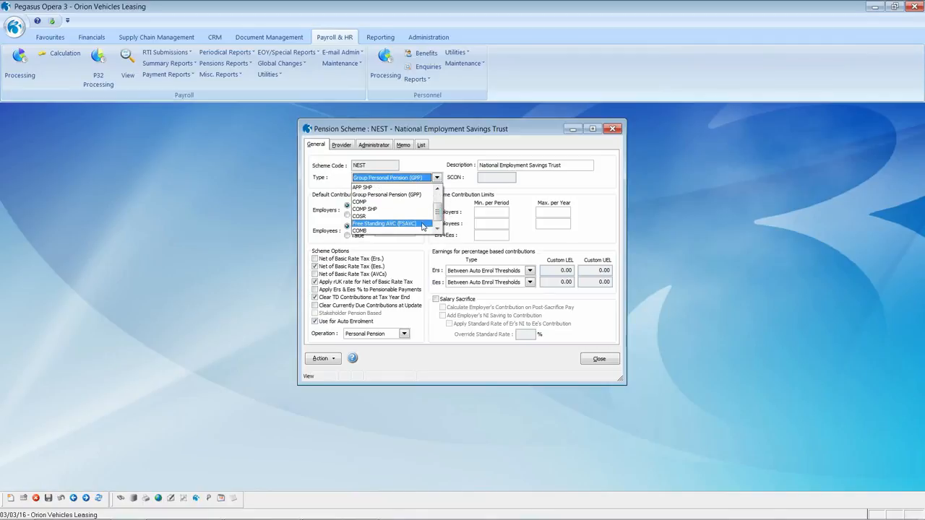
left_click(411, 196)
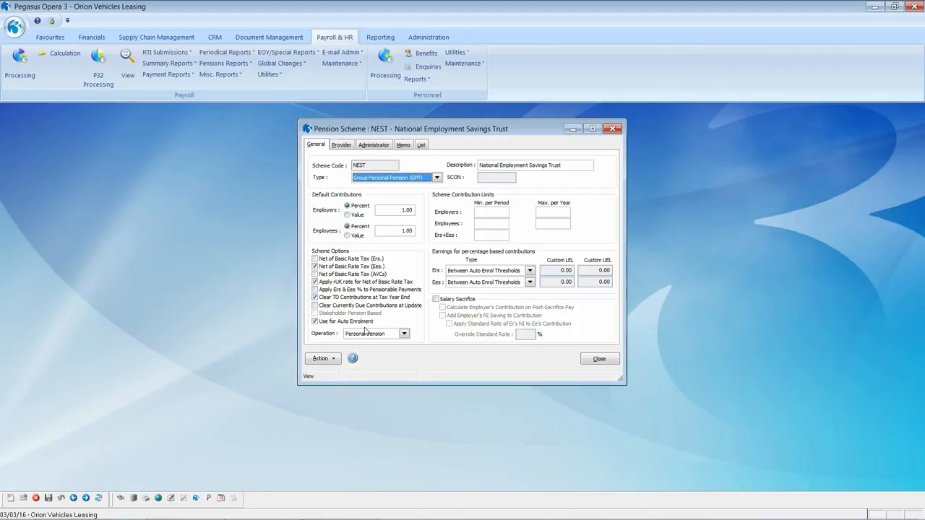
Check the 1.00% employer contribution and keep the Between Auto Enrol Thresholds earnings basis.
left_click(398, 210)
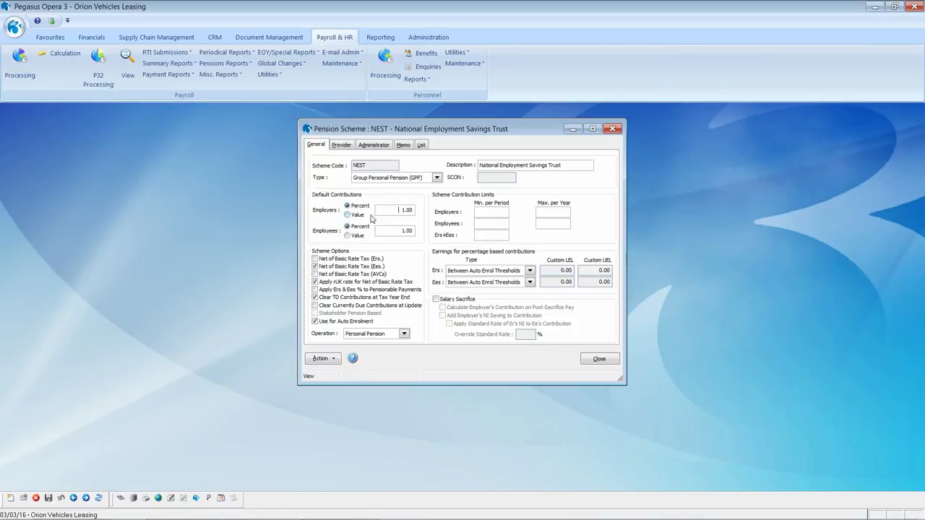
left_click(408, 209)
left_click(529, 271)
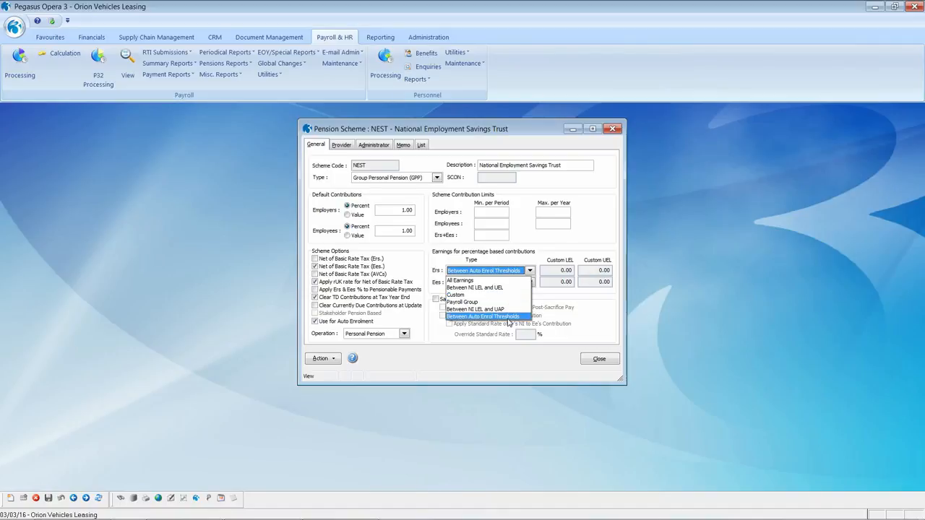
left_click(511, 318)
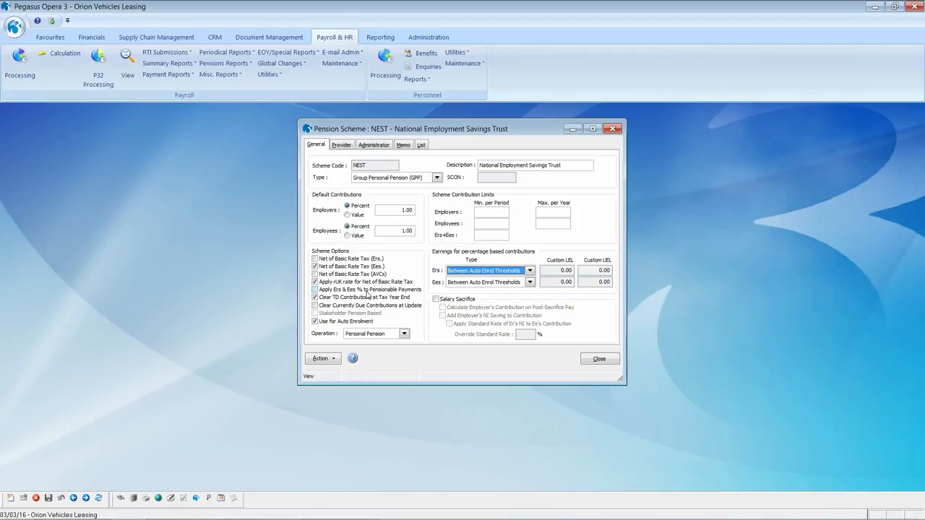
View the scheme's linked payments, look up code P001 Basic, and cancel without saving.
left_click(331, 360)
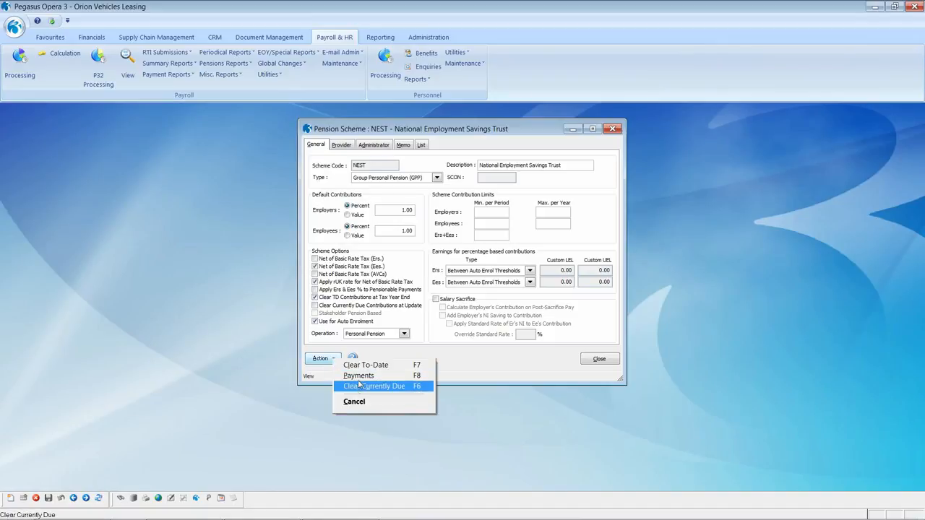
left_click(359, 376)
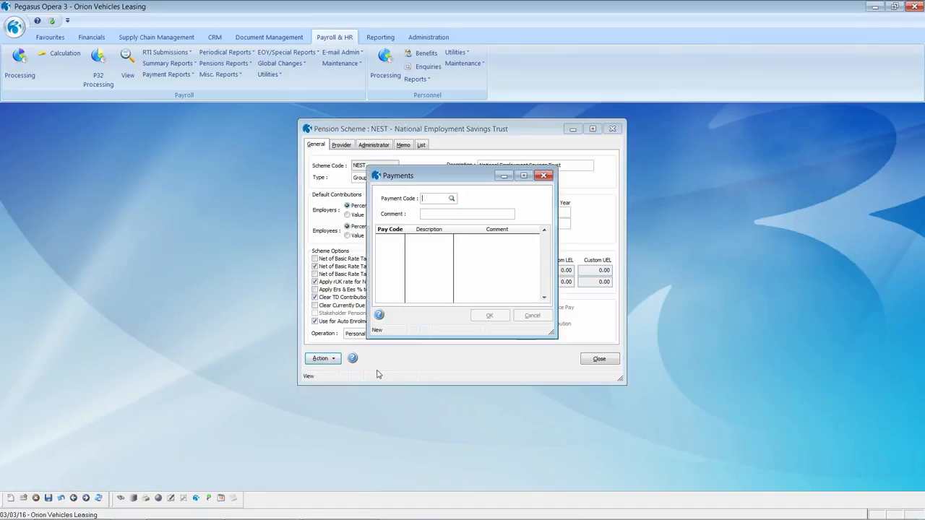
key("Tab")
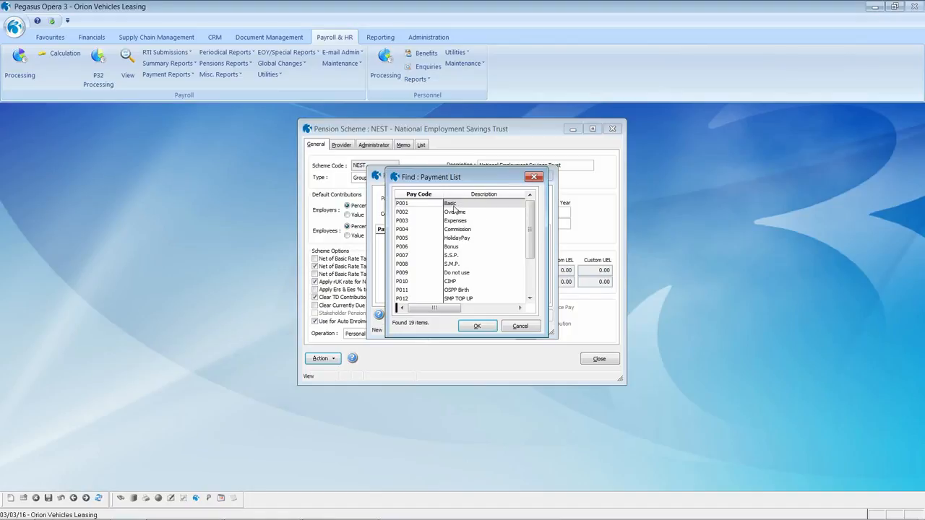
left_click(470, 329)
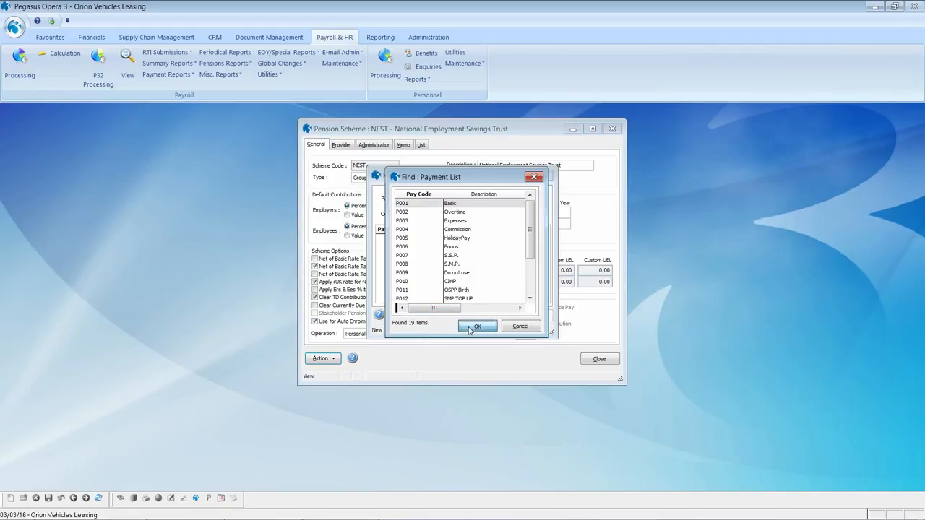
left_click(531, 315)
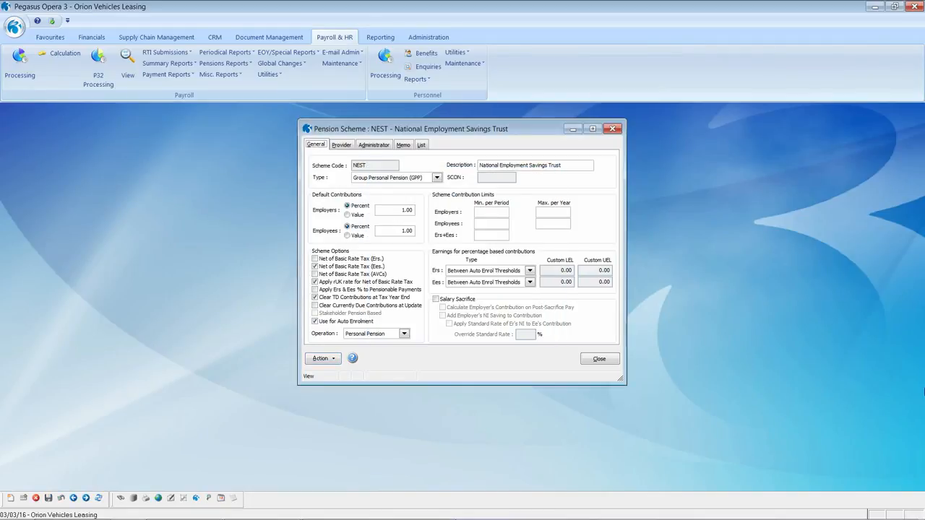
Check the NEST provider details, keep NEST as the export file type, and close the scheme.
left_click(345, 147)
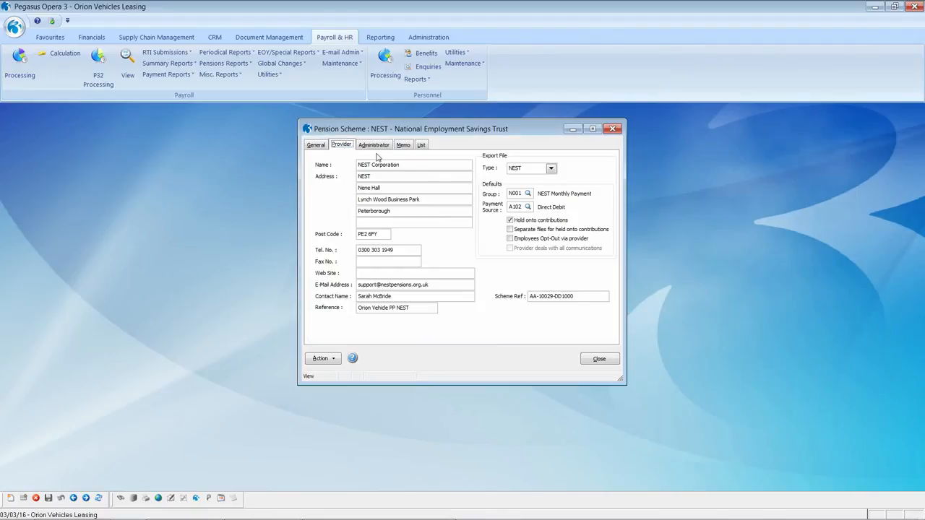
left_click(551, 169)
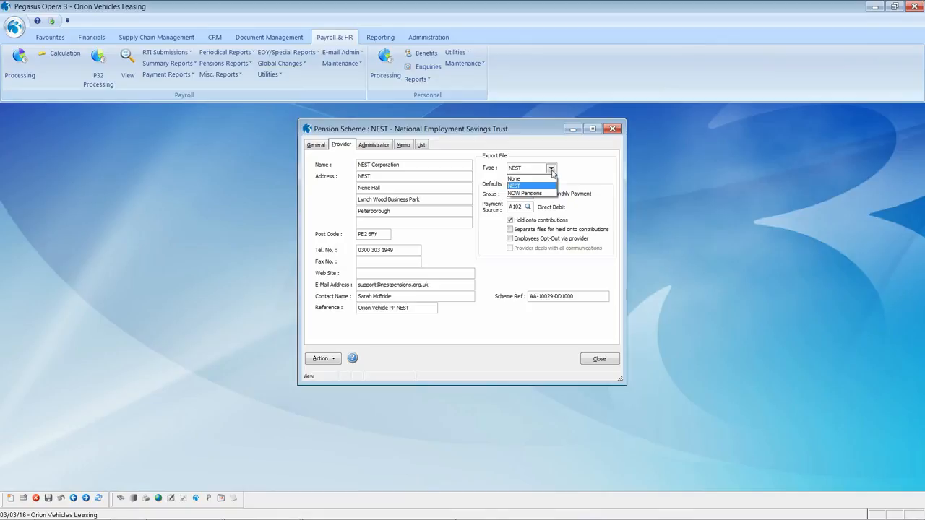
left_click(551, 171)
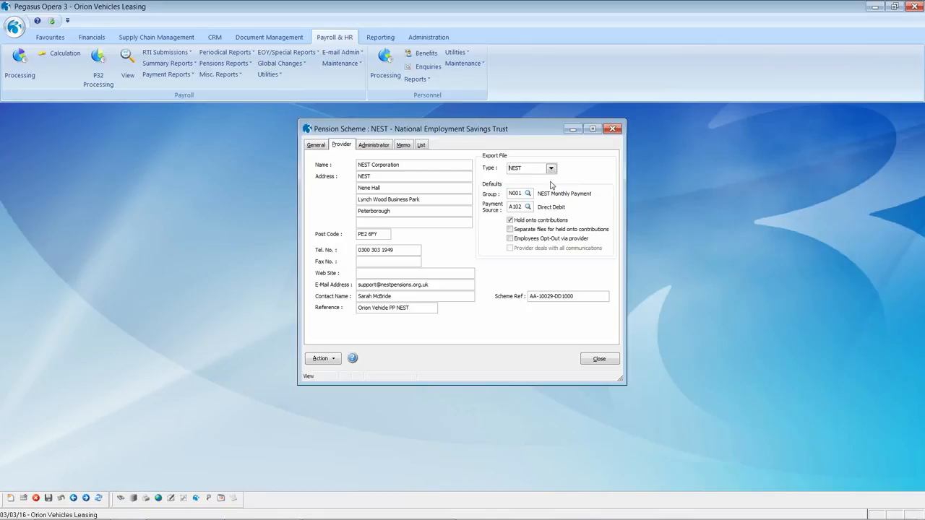
left_click(595, 359)
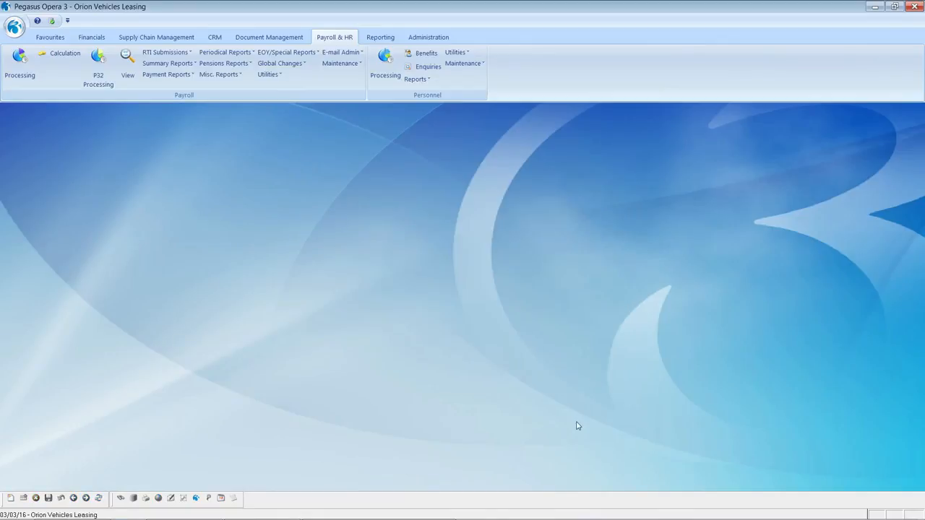
On Options Page 3 for the Monthly group, keep pay period M (Monthly) and cancel unchanged.
left_click(268, 75)
left_click(288, 87)
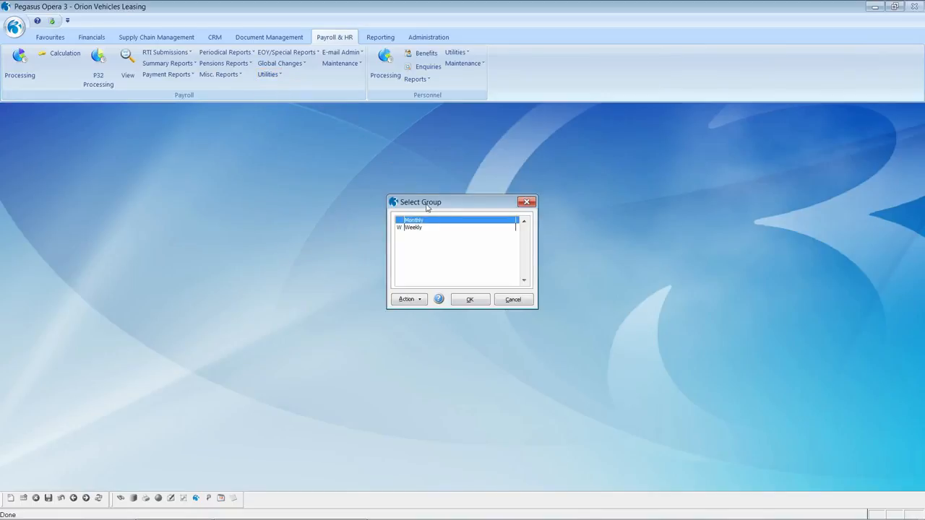
left_click(471, 299)
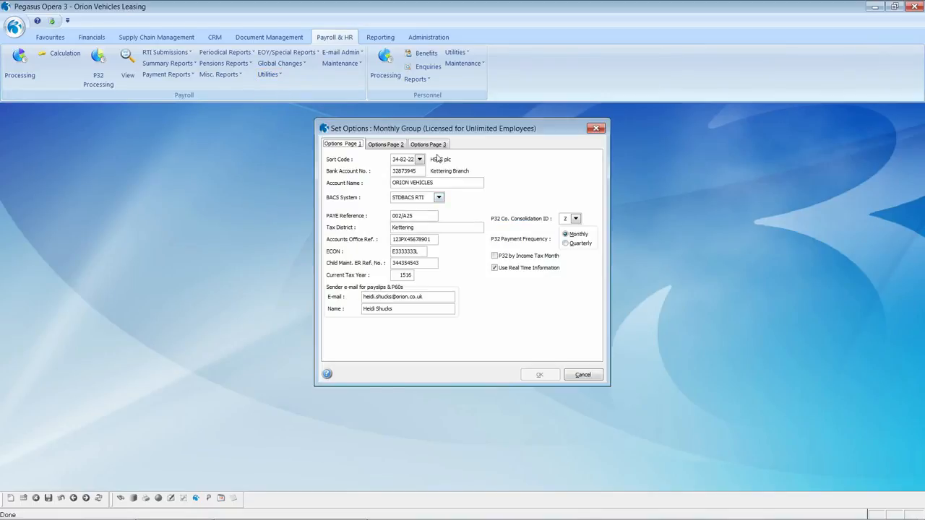
left_click(432, 145)
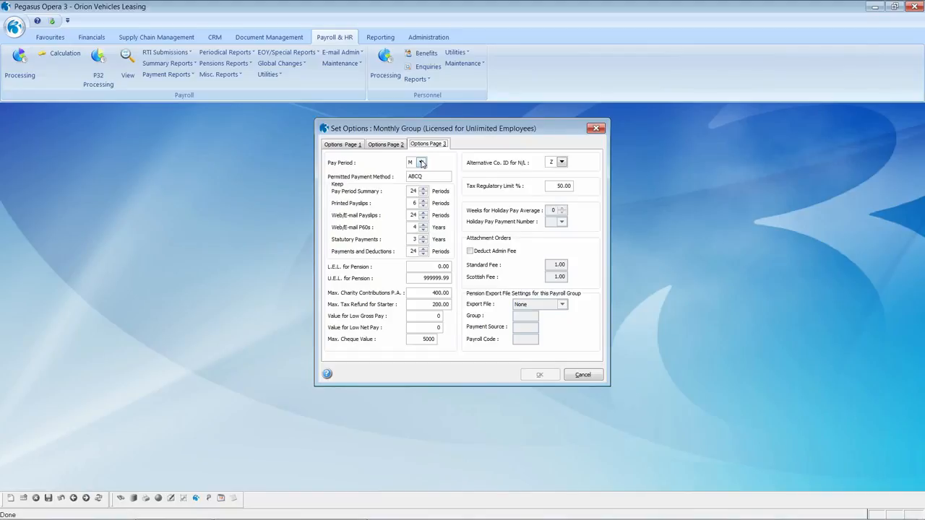
left_click(421, 162)
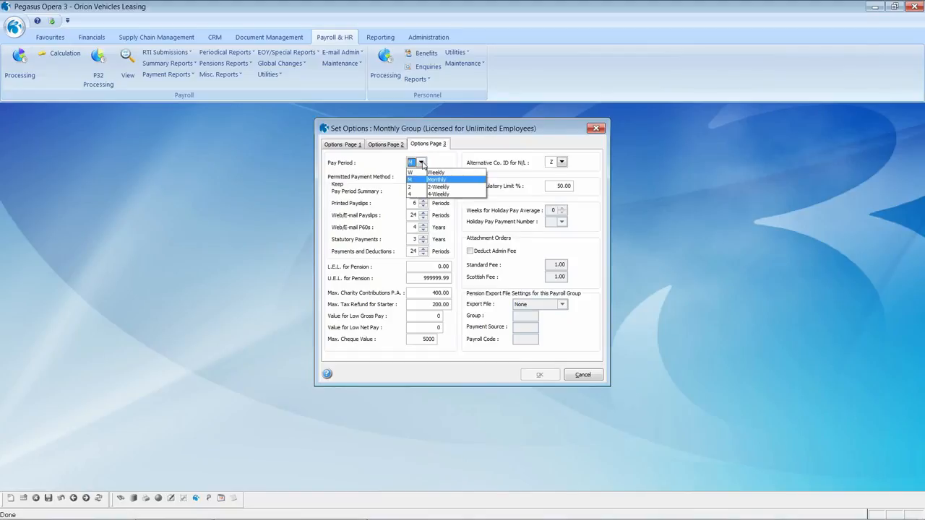
left_click(422, 166)
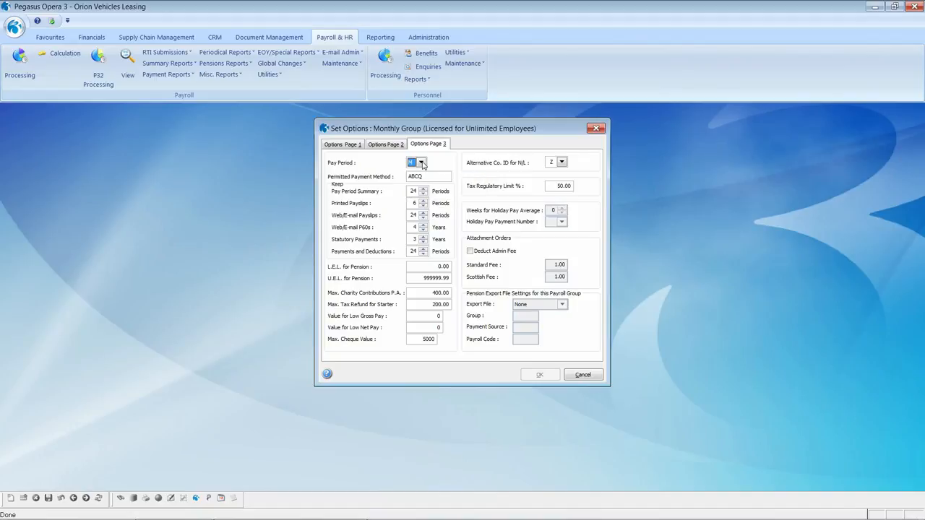
left_click(427, 177)
left_click(583, 375)
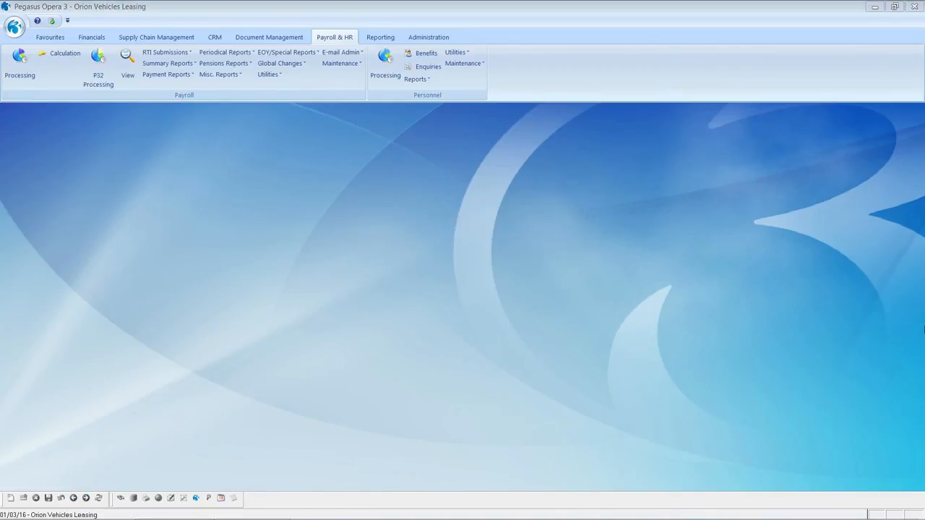
left_click(267, 75)
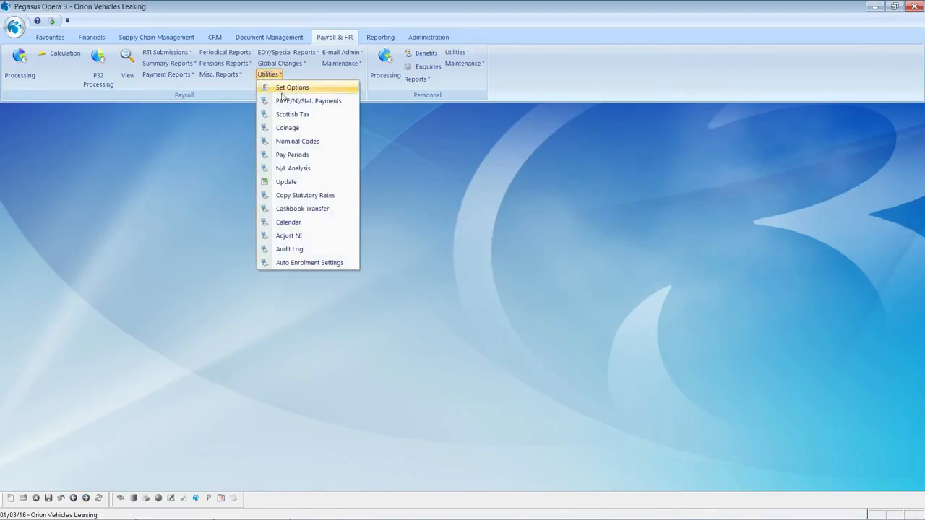
left_click(289, 101)
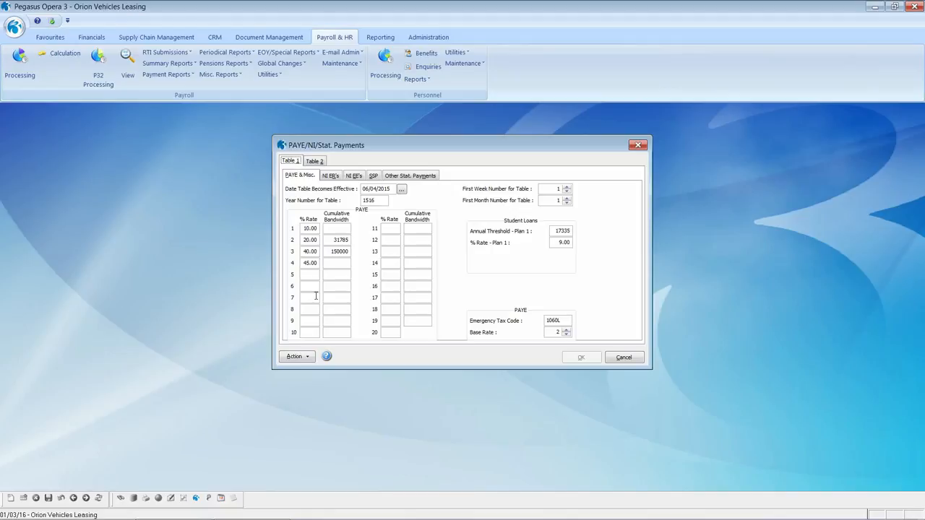
left_click(330, 178)
left_click(352, 178)
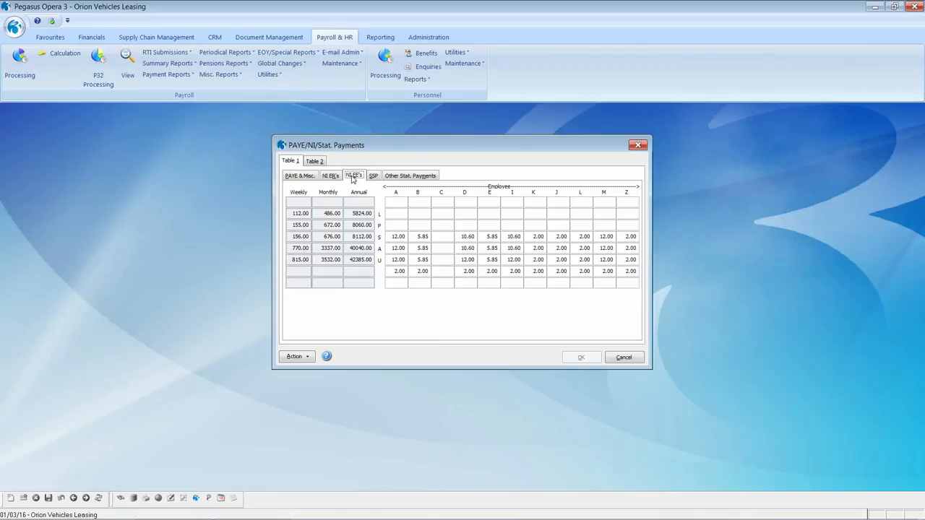
left_click(316, 161)
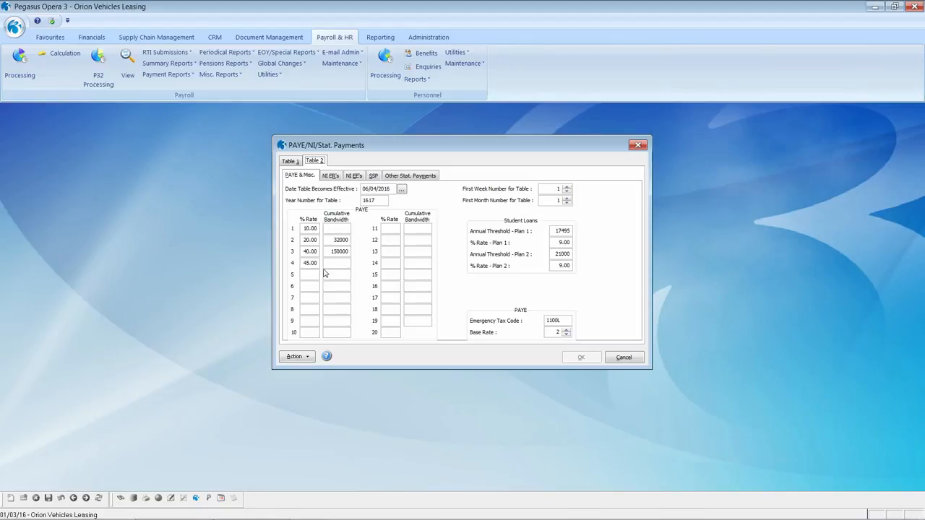
left_click(330, 177)
left_click(353, 177)
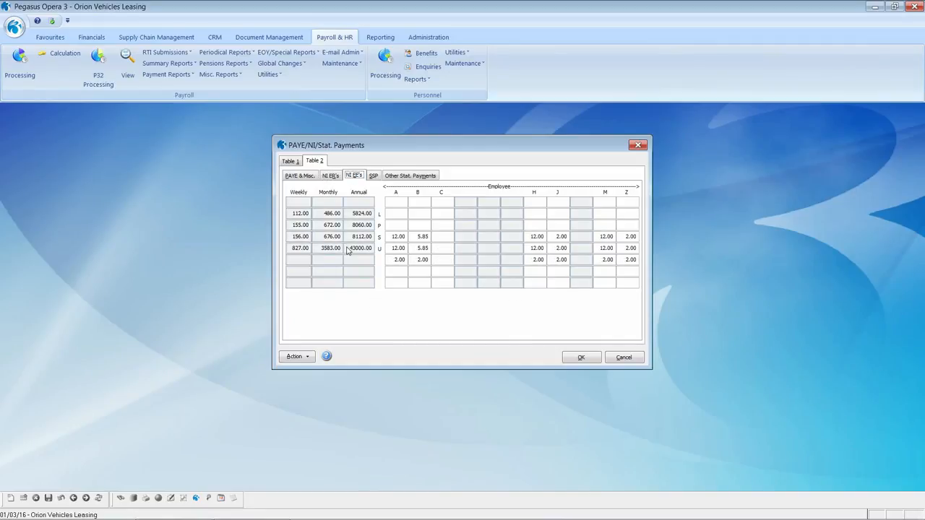
left_click(373, 177)
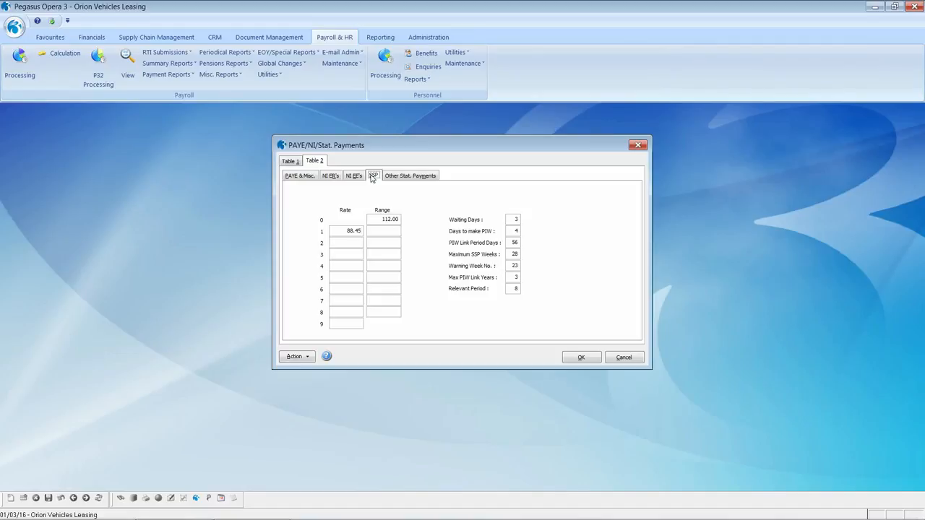
left_click(394, 177)
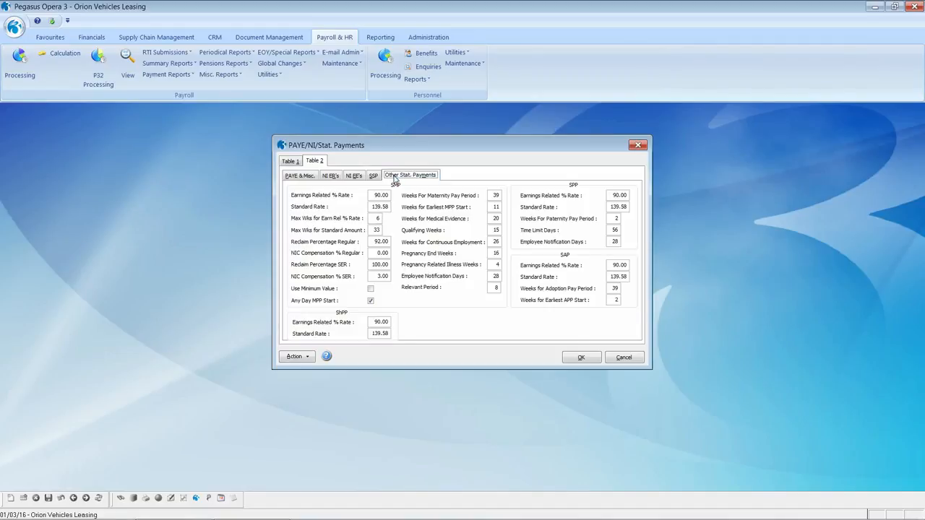
left_click(623, 358)
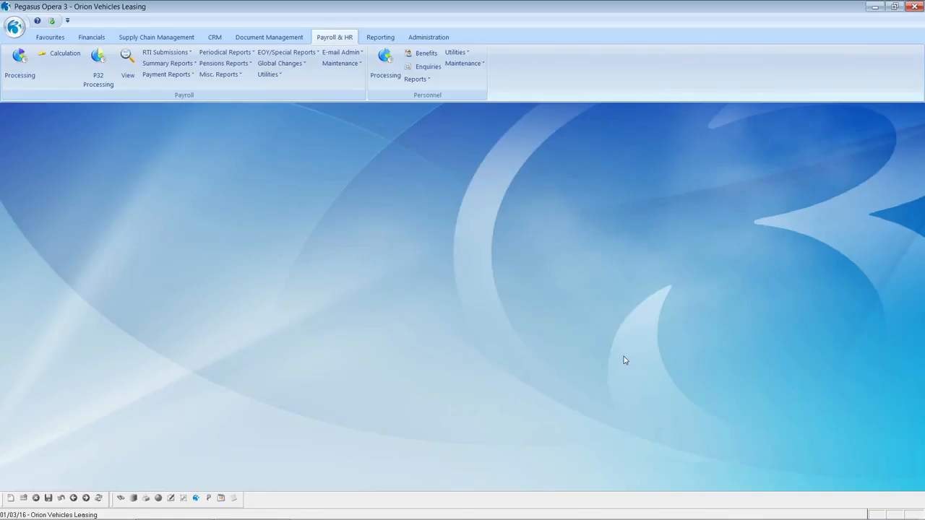
left_click(271, 75)
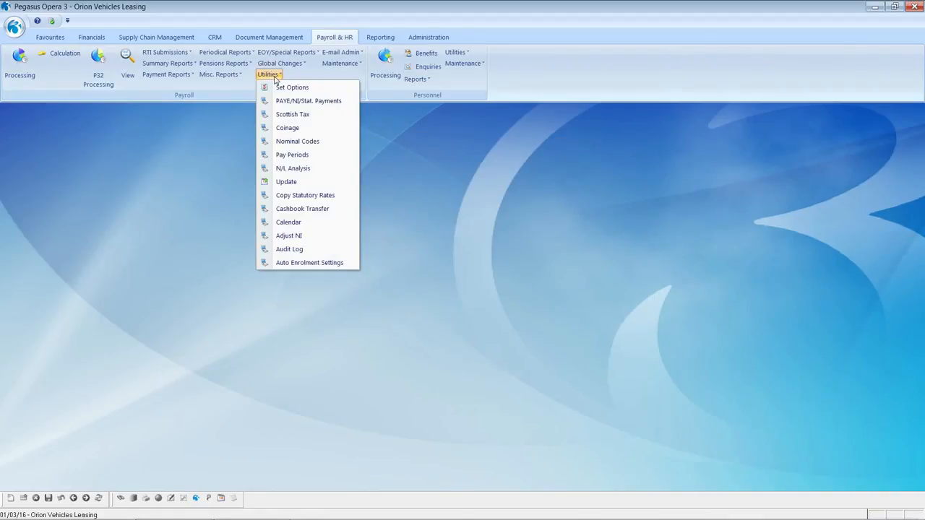
left_click(288, 115)
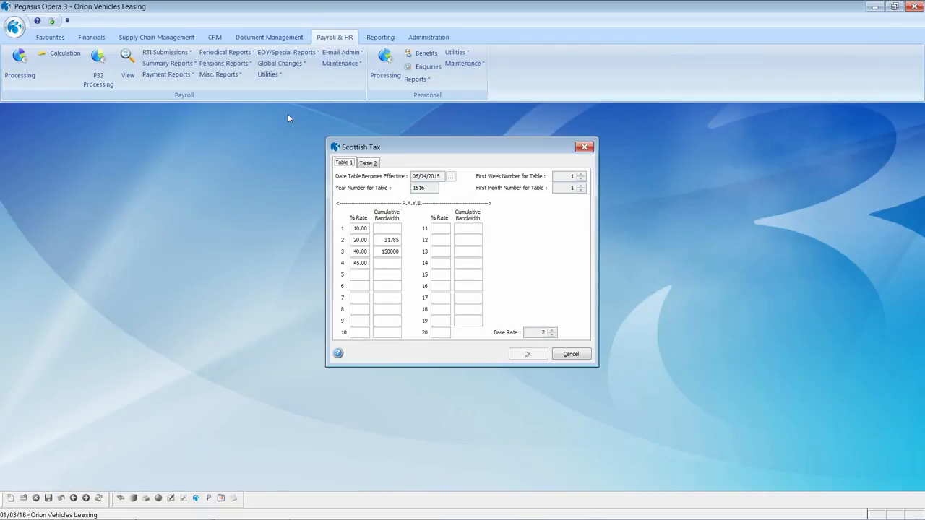
left_click(570, 354)
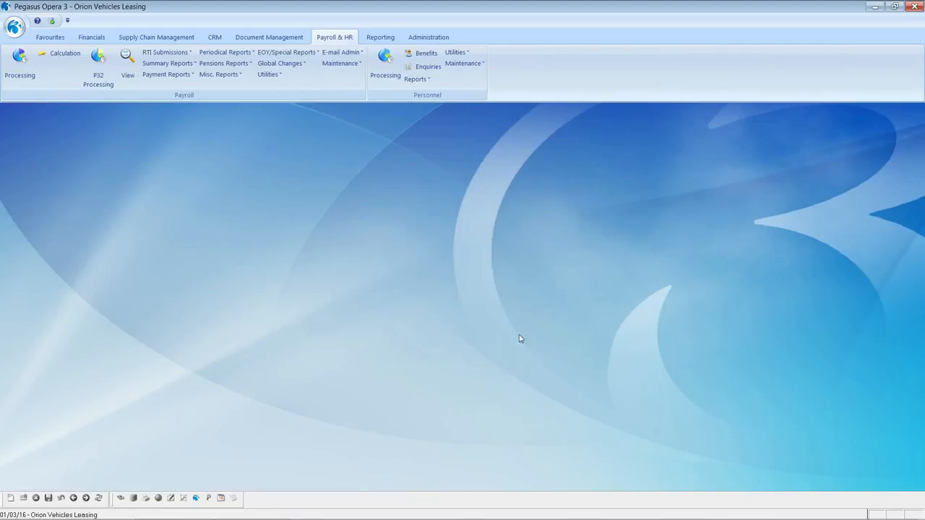
left_click(268, 74)
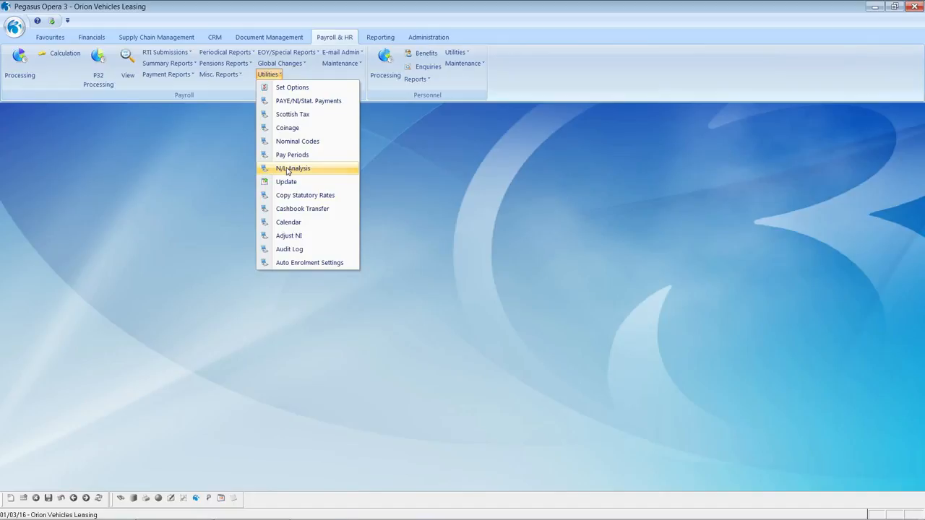
left_click(575, 263)
left_click(348, 66)
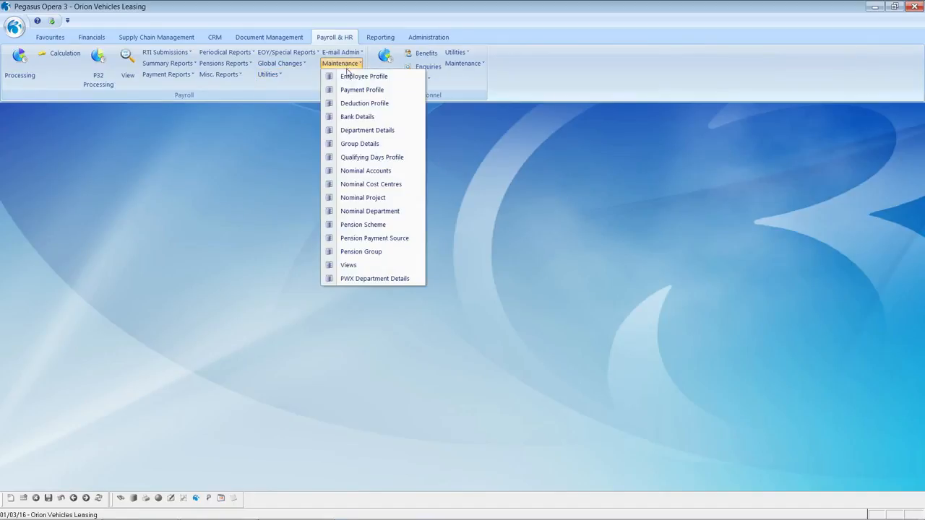
left_click(354, 90)
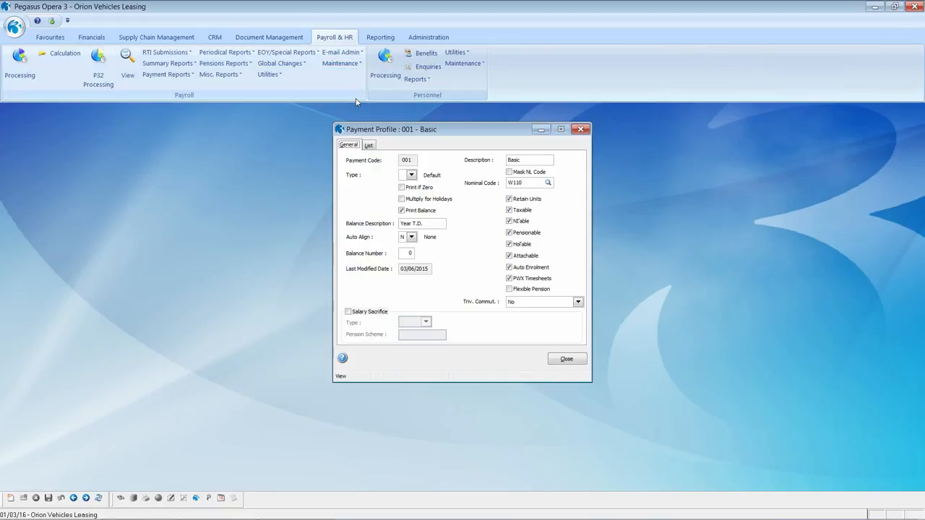
left_click(369, 146)
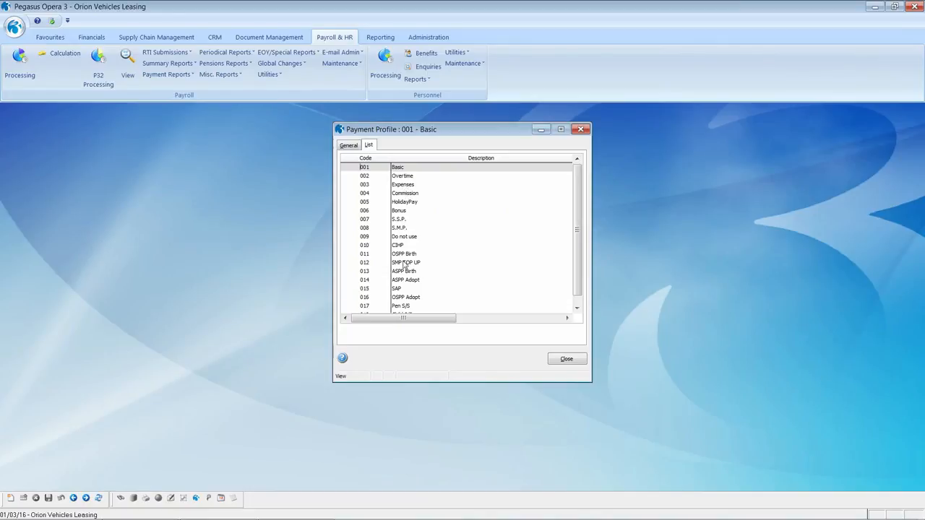
double_click(401, 169)
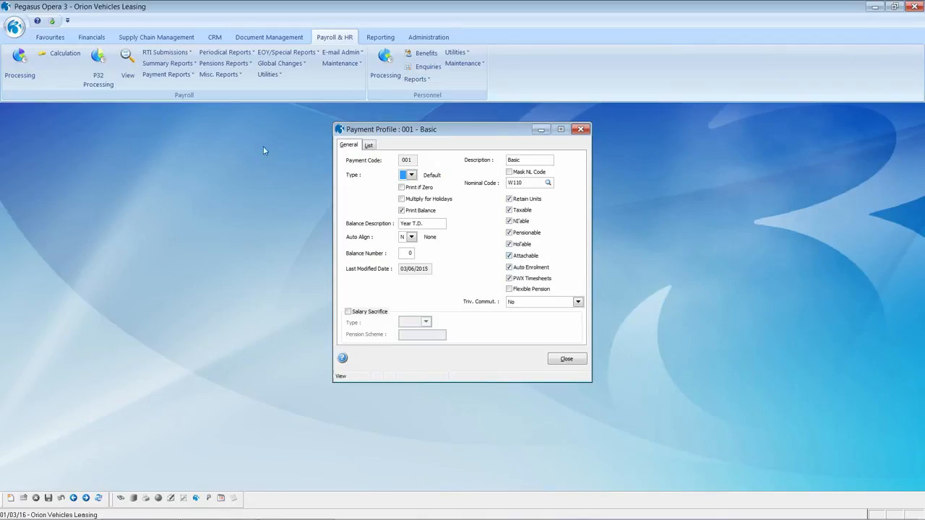
left_click(87, 498)
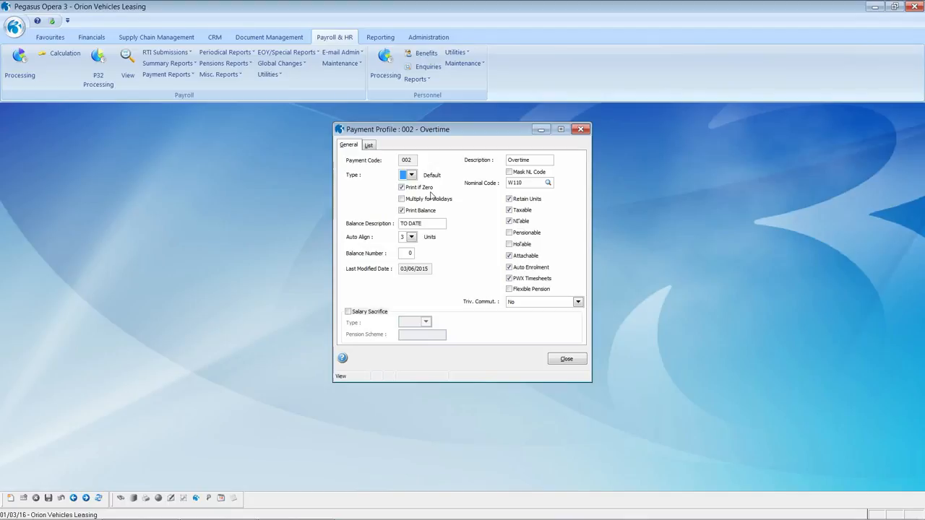
left_click(561, 362)
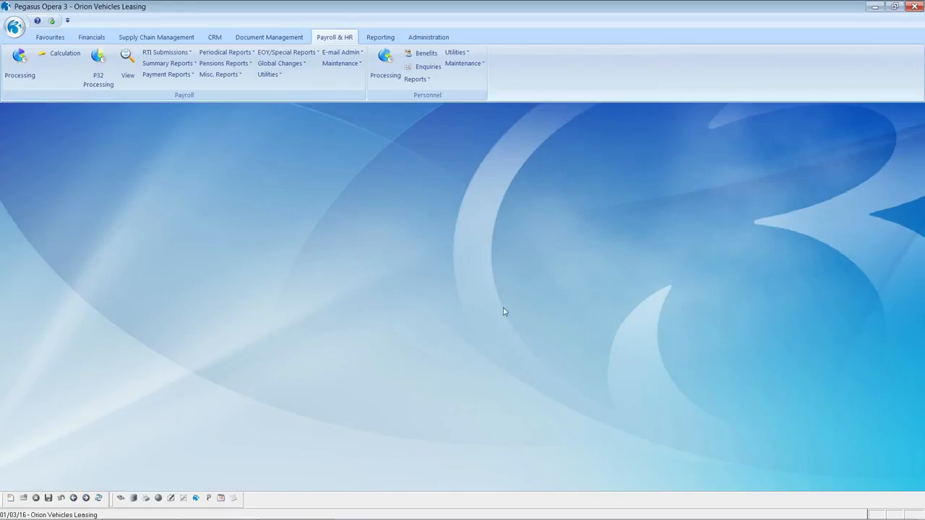
Open deduction profile 001 Ees CoPen, keep its type as Employees Pension, and return to the list.
left_click(345, 64)
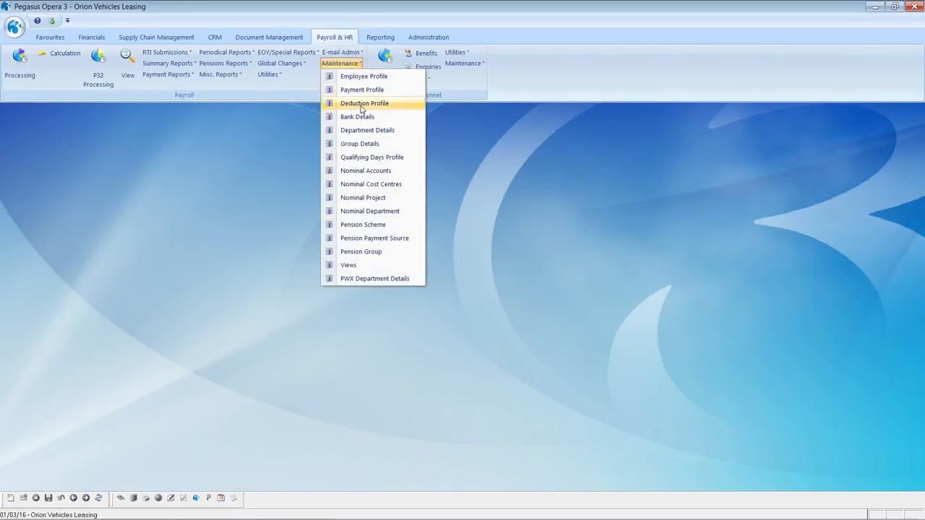
left_click(360, 105)
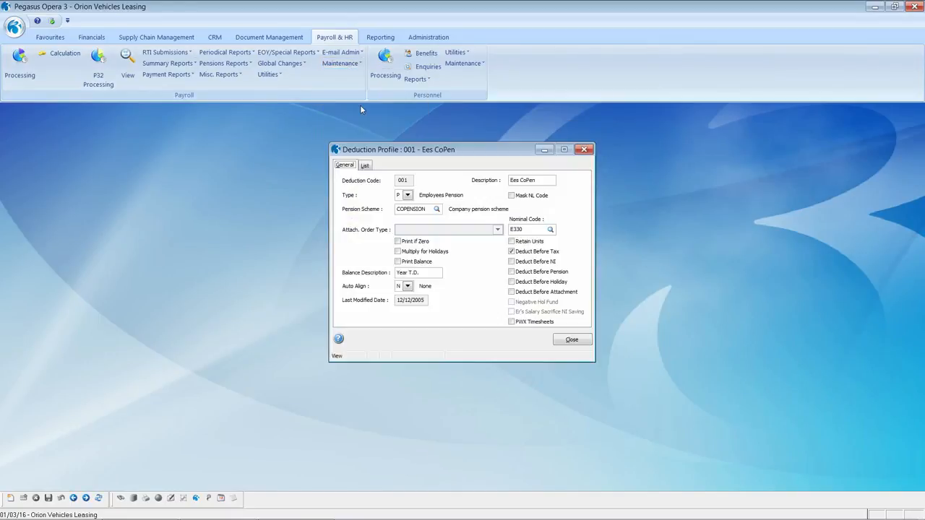
left_click(365, 166)
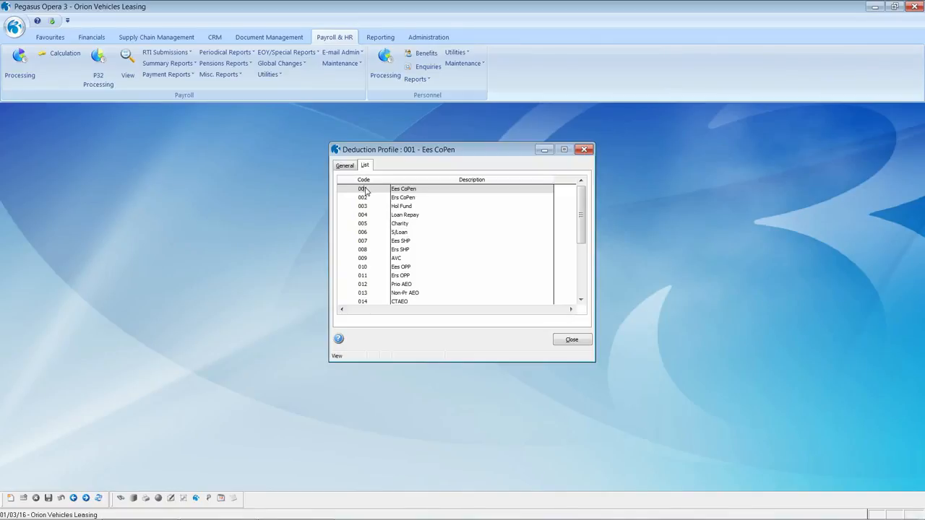
double_click(366, 190)
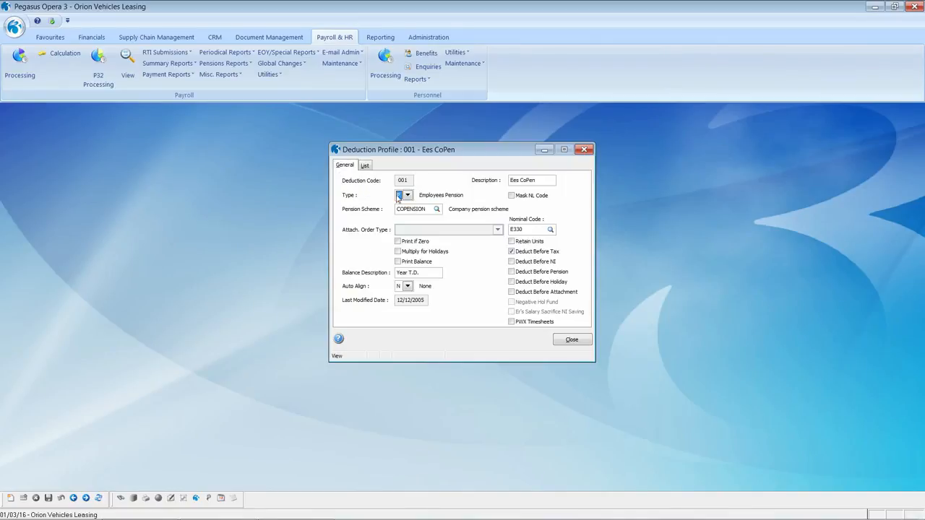
left_click(407, 196)
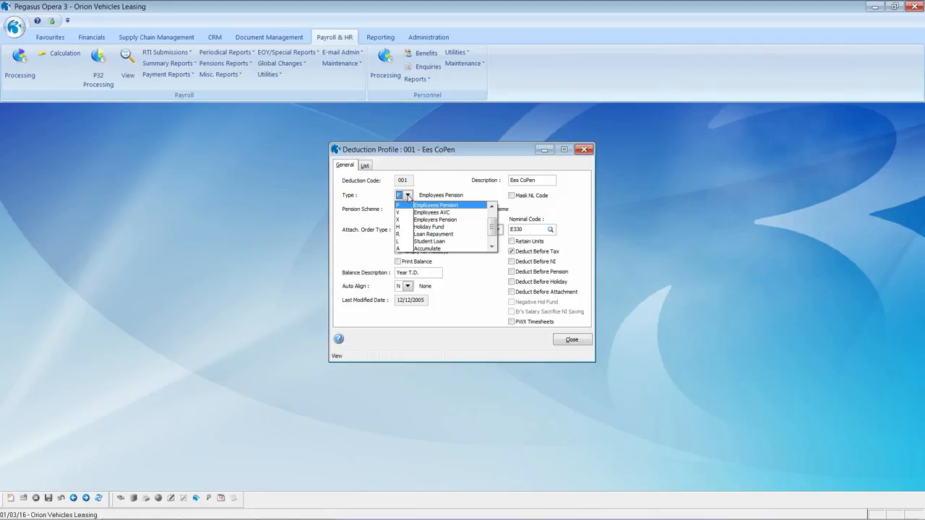
left_click(408, 196)
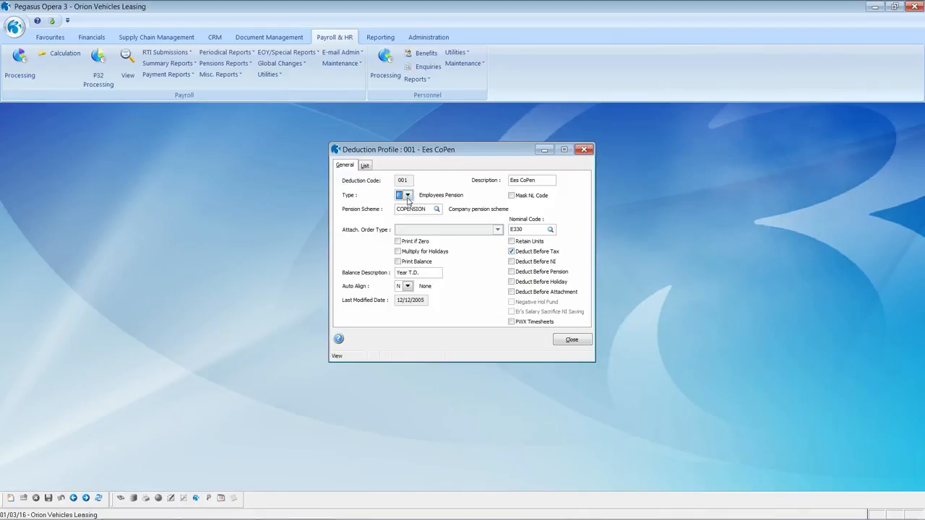
left_click(365, 165)
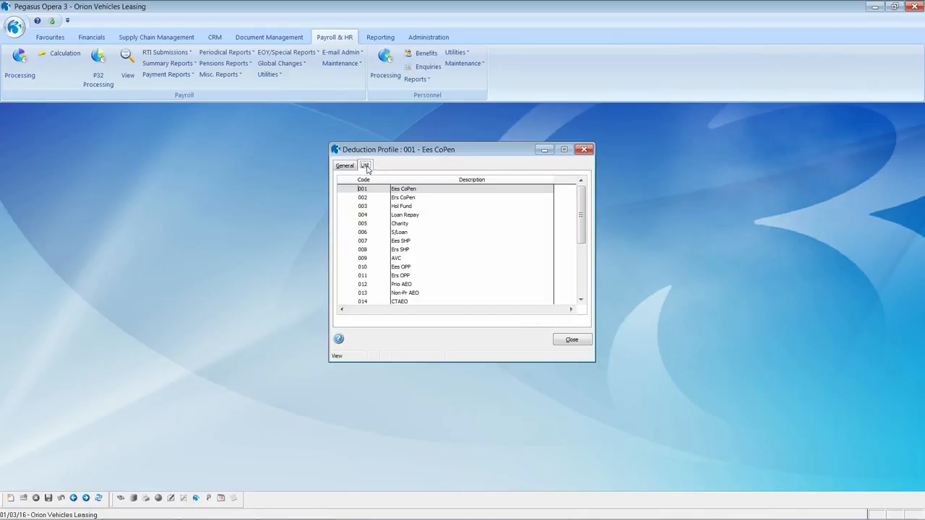
Open deduction 014 CTAEO, review its attachment order types, and close it.
double_click(399, 302)
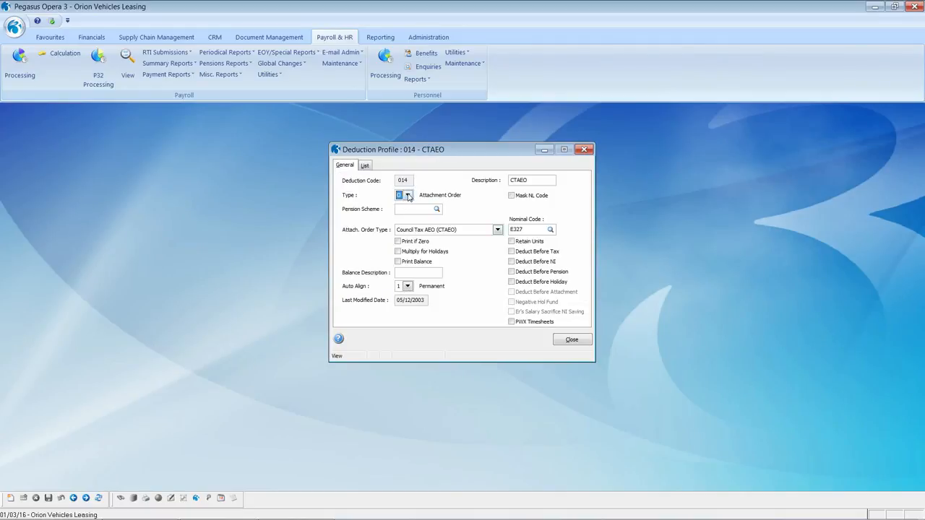
left_click(498, 230)
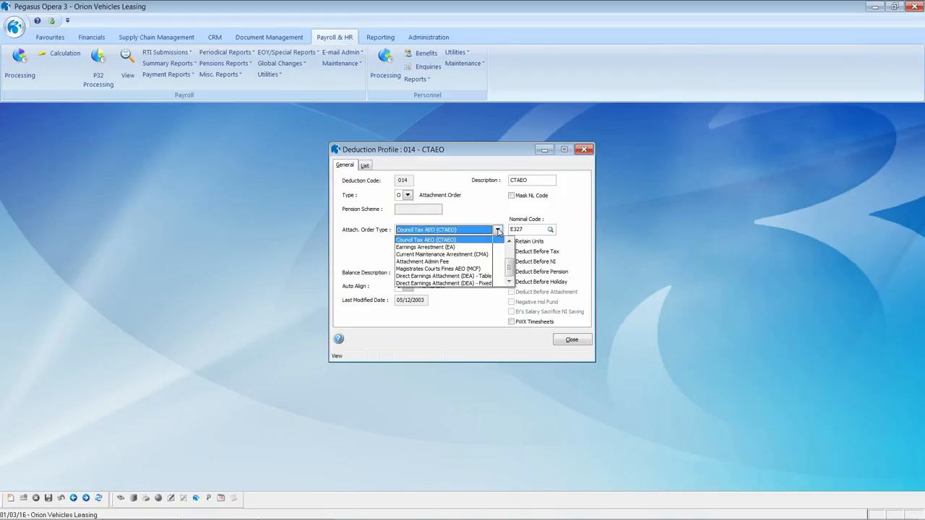
scroll(509, 261, "up", 1)
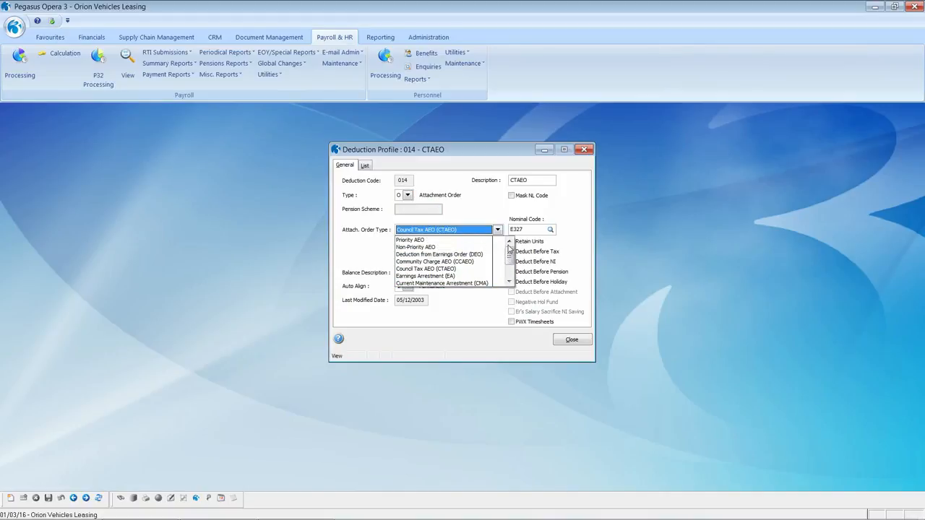
left_click_drag(511, 261, 510, 268)
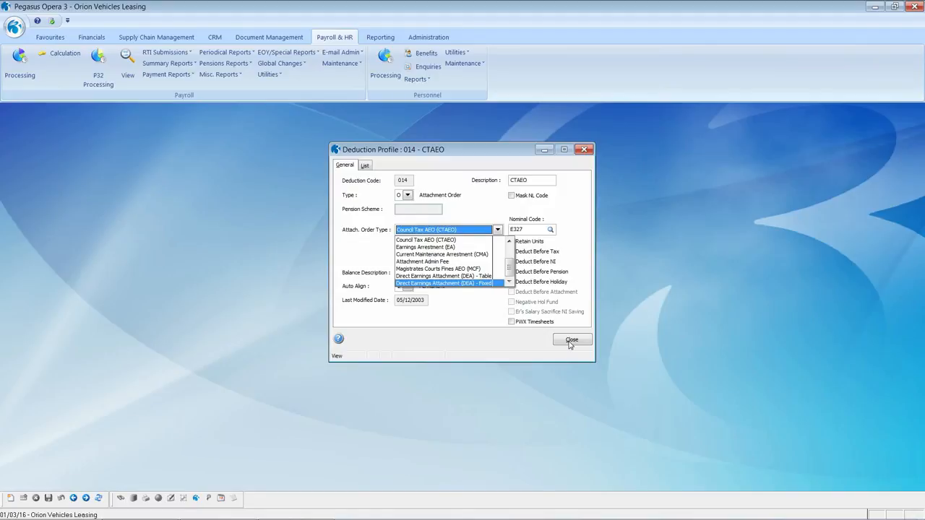
left_click(570, 343)
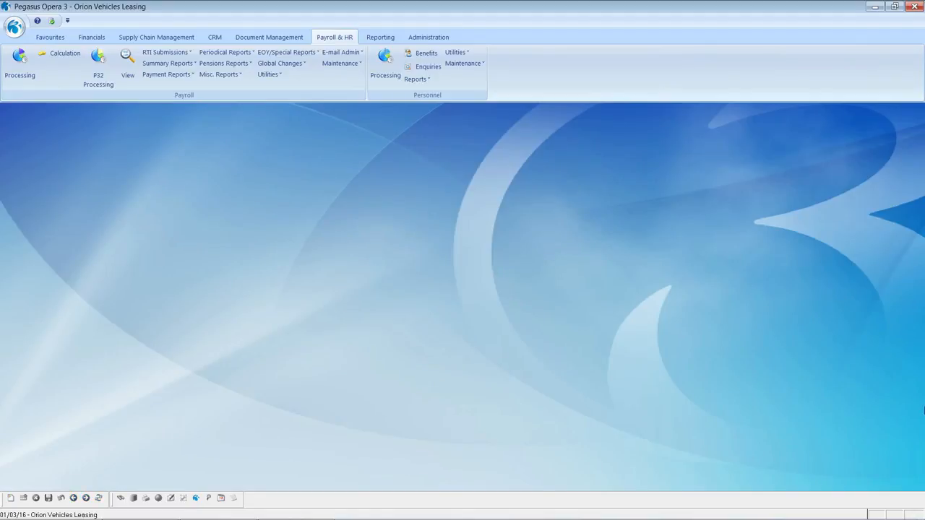
Step through employee profiles to 003 Staff and view its payment types, P001 Basic to P017 Pen S/S.
left_click(340, 63)
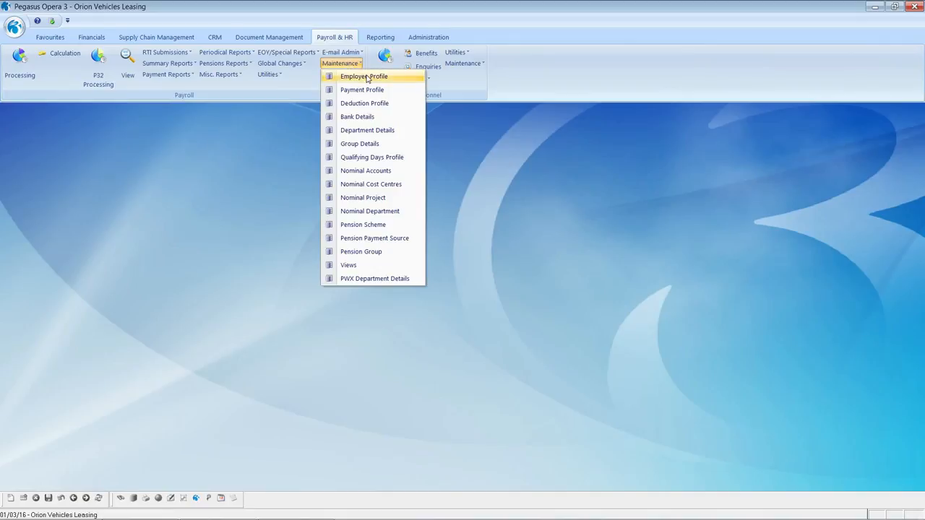
left_click(367, 78)
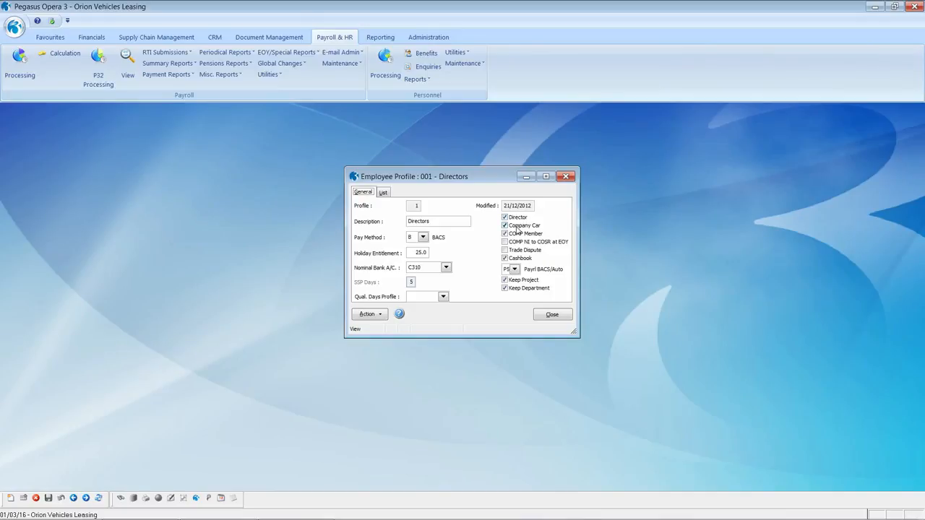
left_click(86, 499)
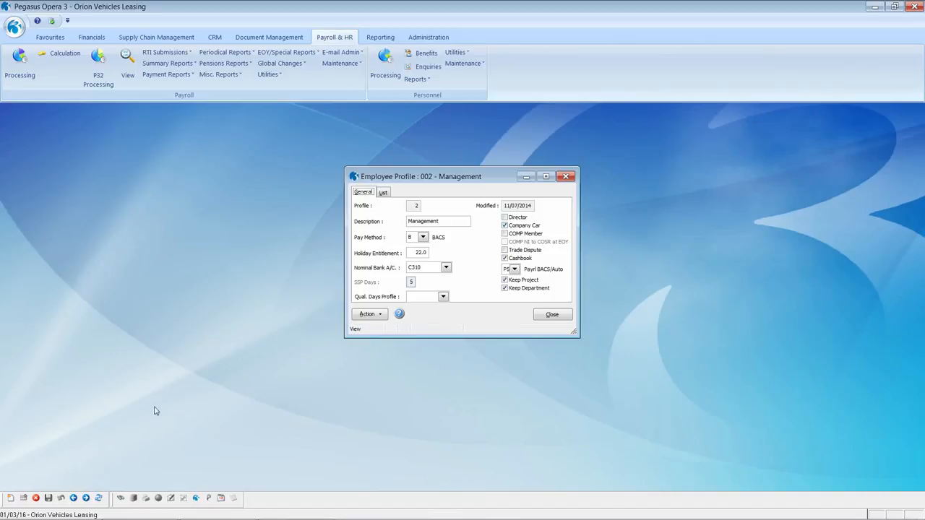
left_click(86, 498)
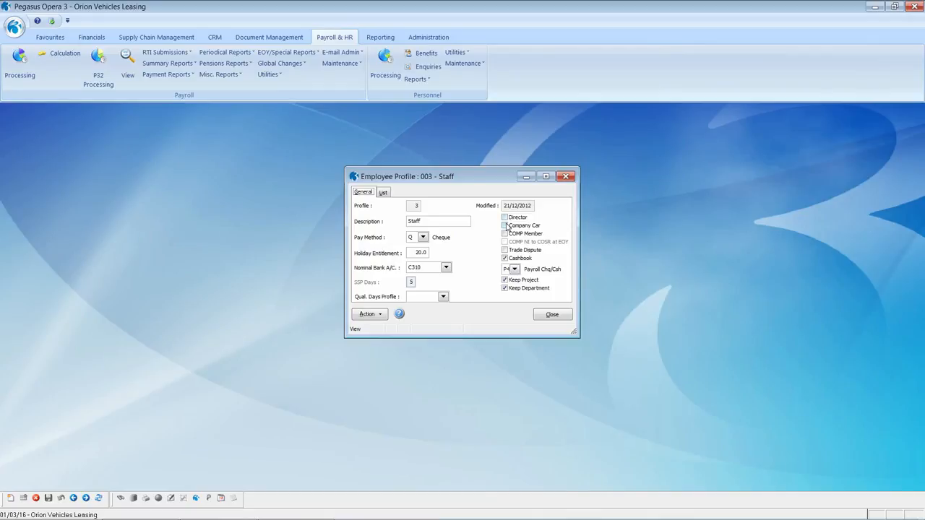
left_click(369, 315)
left_click(406, 322)
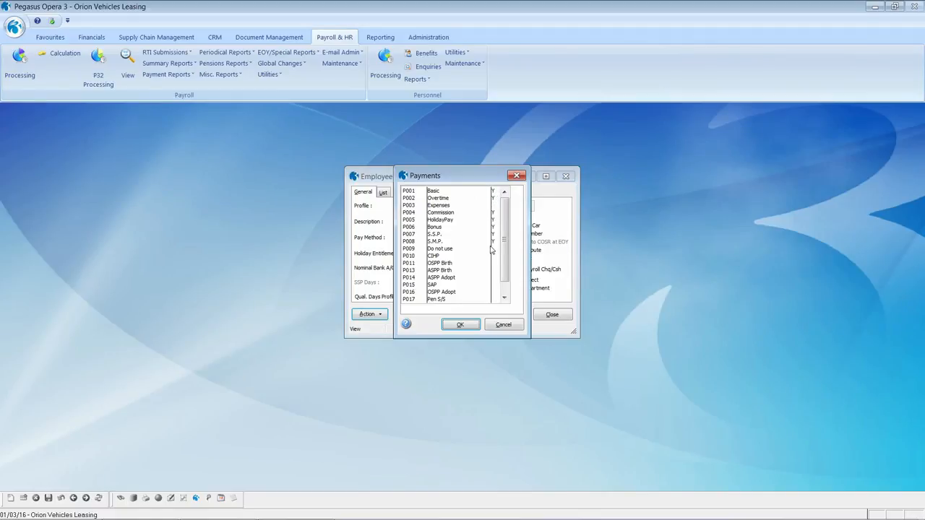
Close the payments list, check the 003 Staff profile's deductions, then close the profile.
left_click(504, 325)
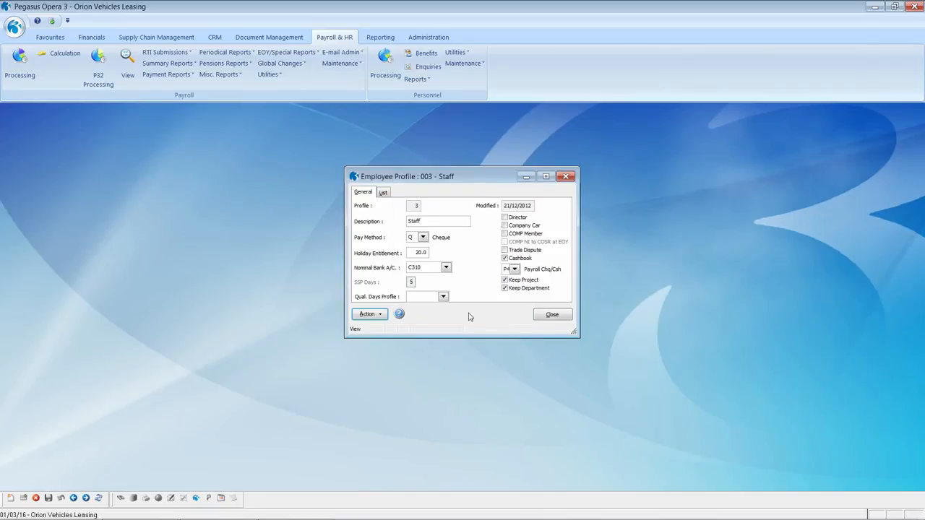
left_click(376, 315)
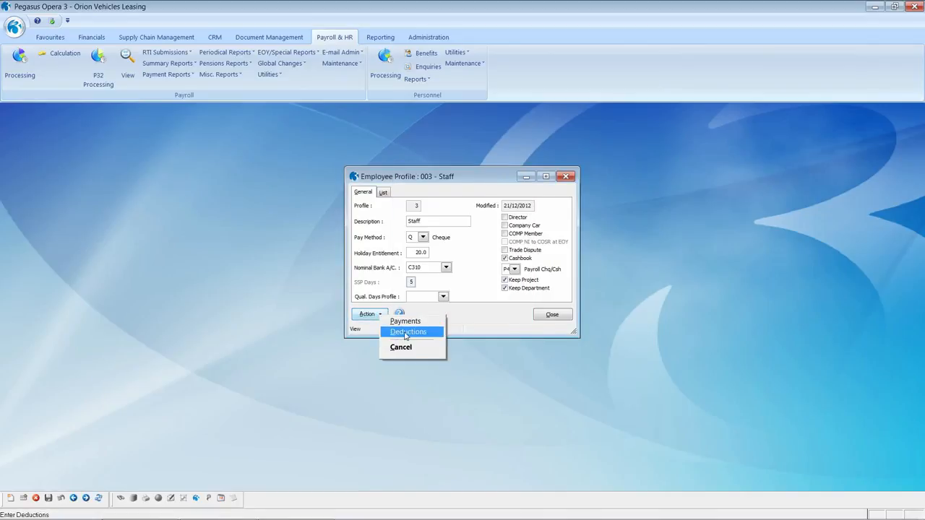
left_click(407, 331)
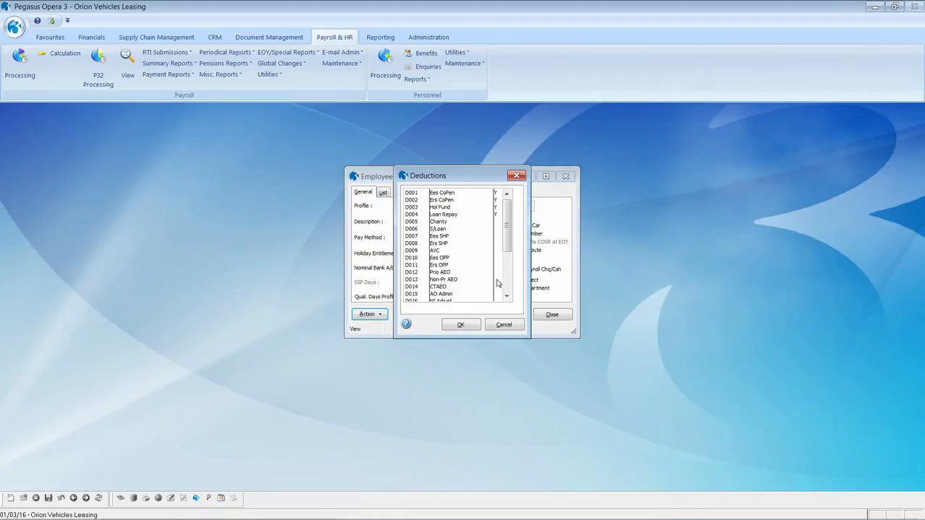
left_click(504, 325)
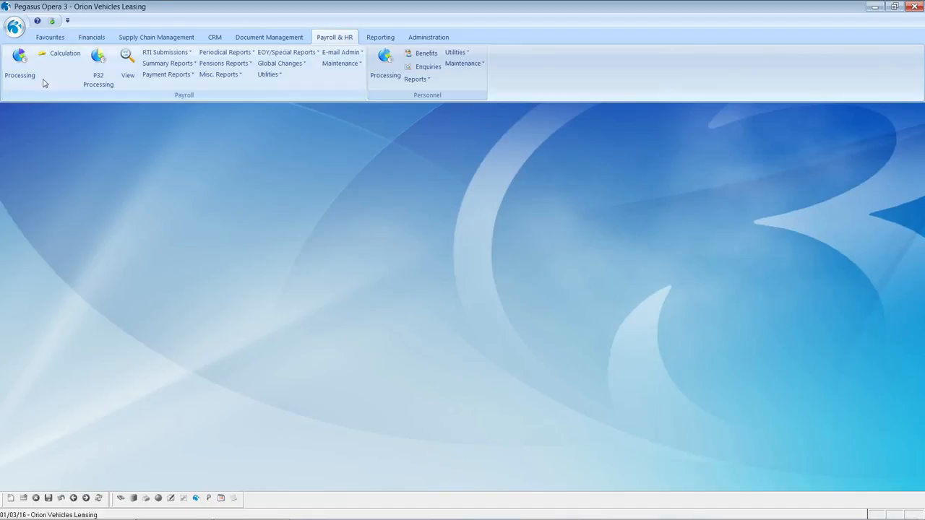
left_click(18, 63)
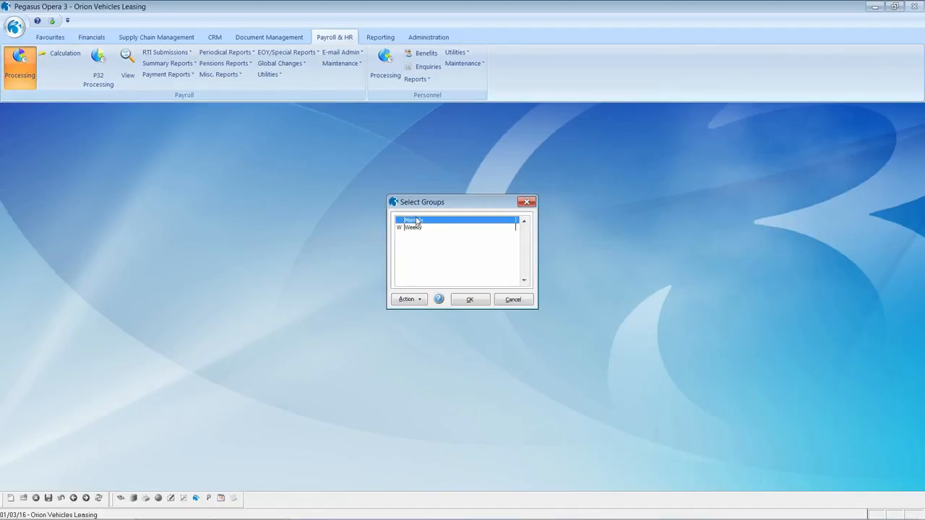
Start new Monthly employee 0001 and enter her surname, forename and title.
left_click(466, 299)
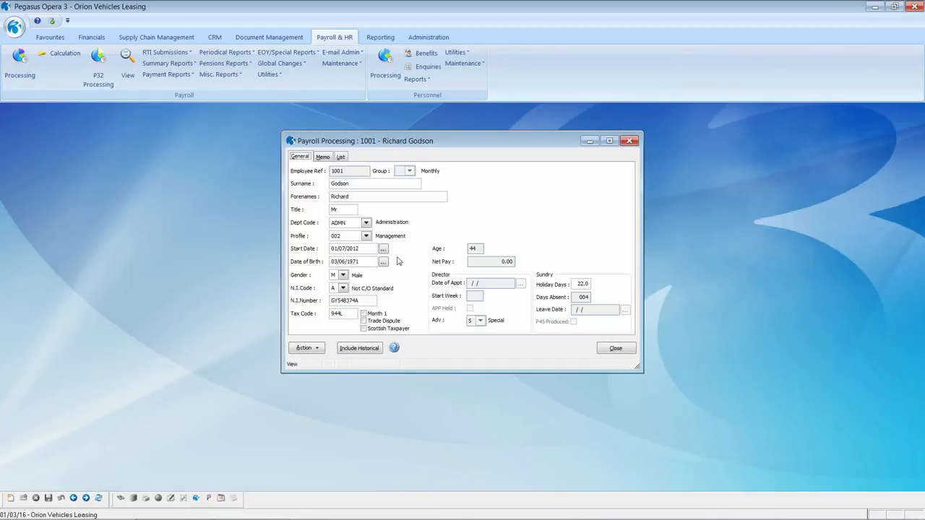
left_click(11, 499)
type("0001")
key("Tab")
key("Tab")
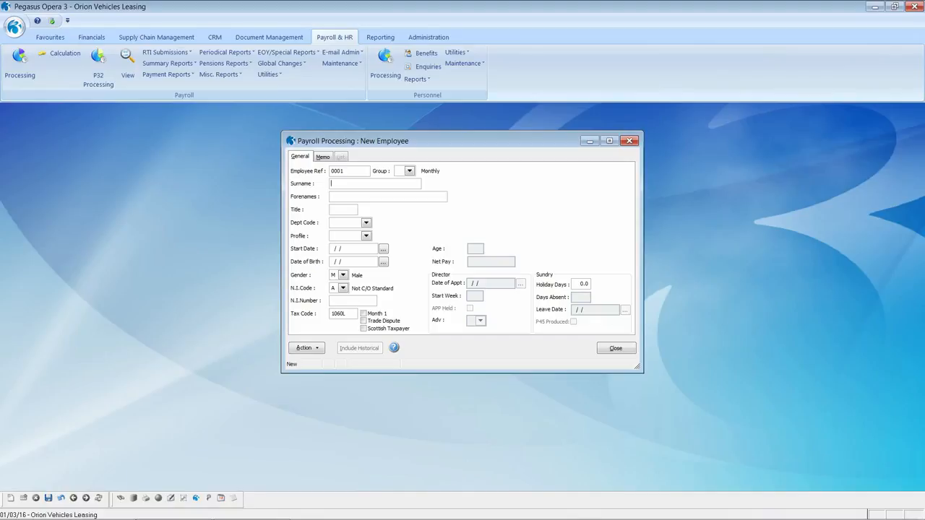
type("Ms")
key("Tab")
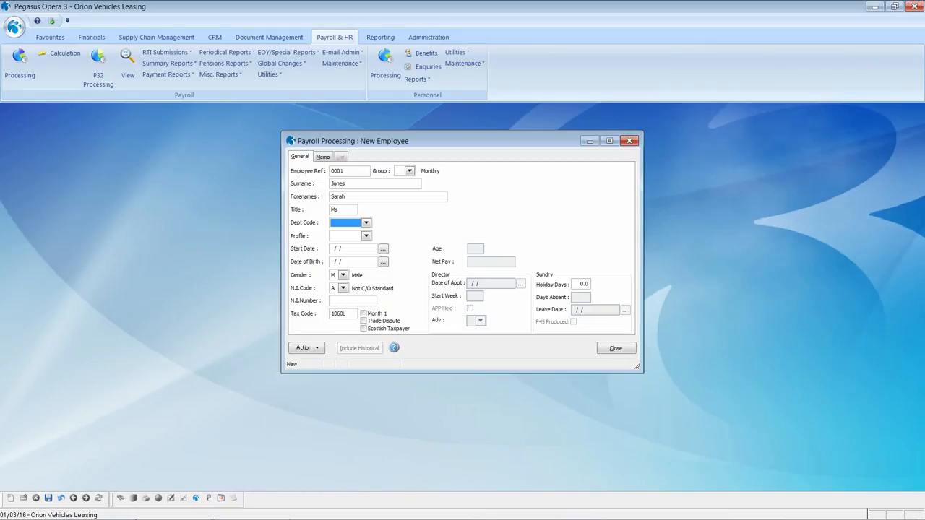
Assign department SALE and profile 002 Management, start date 01/02/2016, and the date of birth.
left_click(366, 223)
left_click(358, 248)
left_click(366, 236)
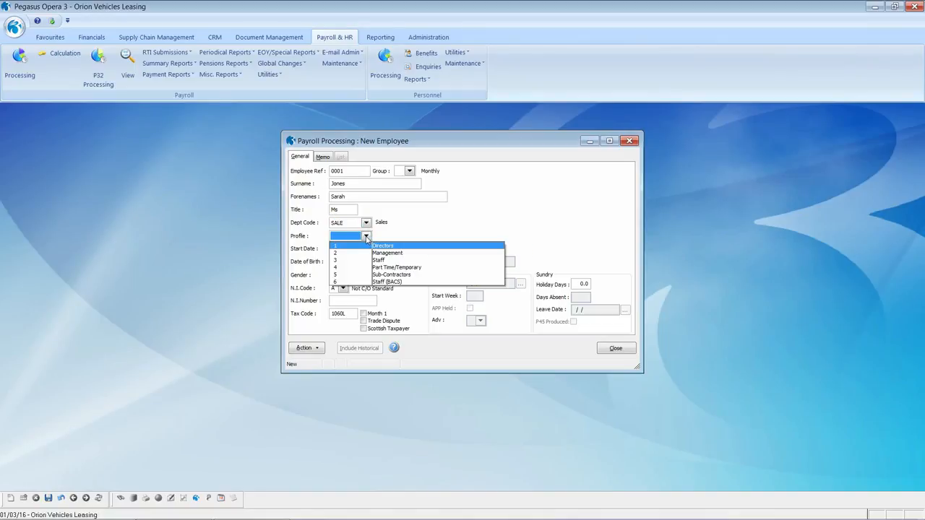
left_click(362, 253)
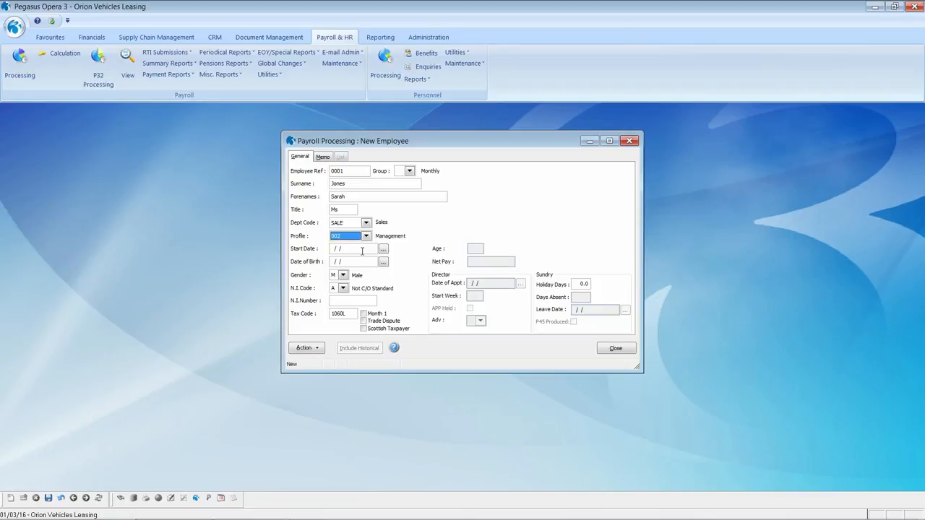
key("Tab")
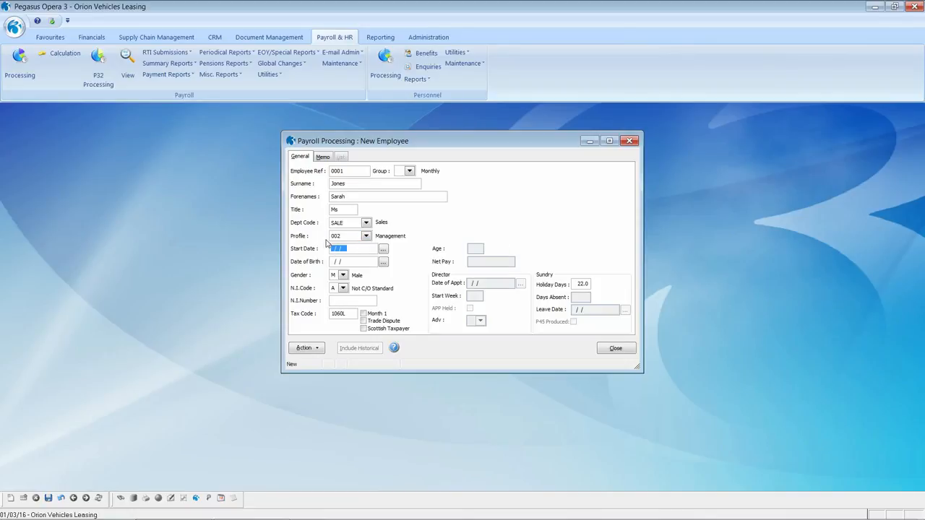
type("01/02")
type("/2016")
type("01/01/1980")
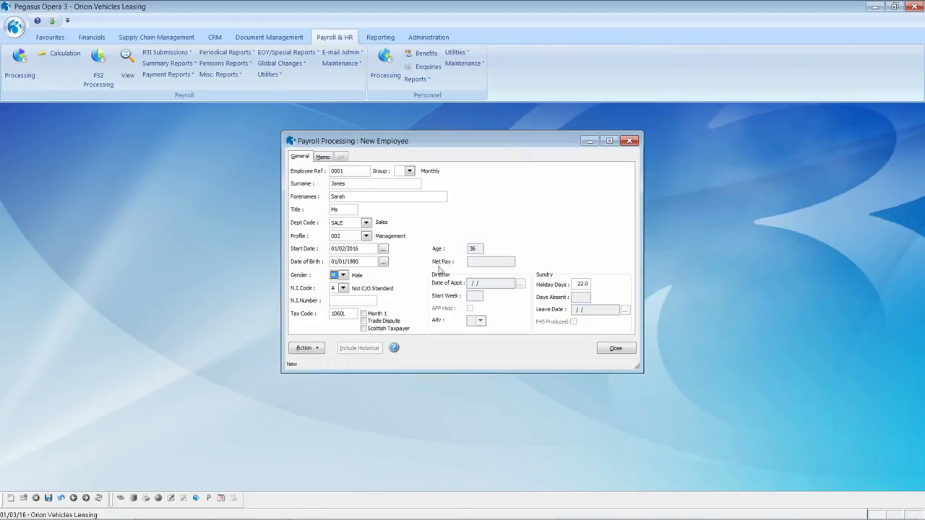
Set gender to Female, enter the National Insurance number, and save the employee.
left_click(344, 282)
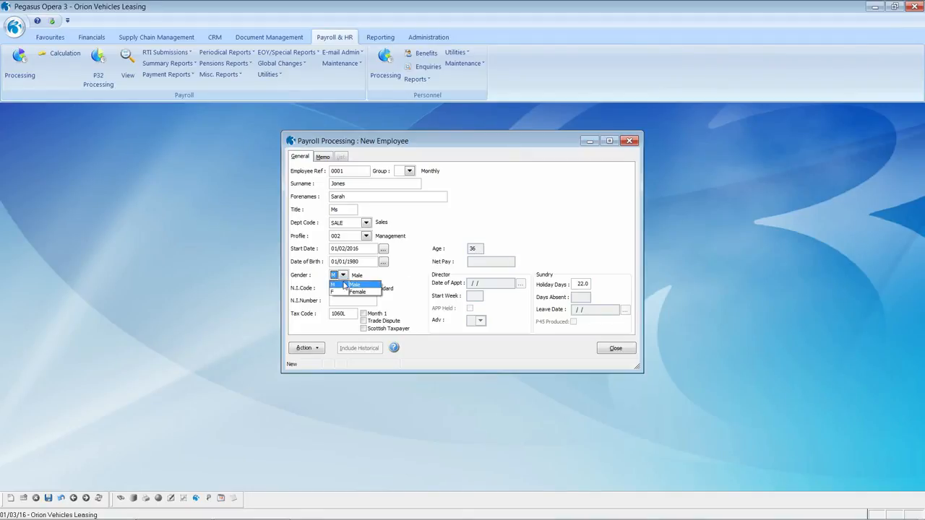
left_click(344, 291)
left_click(344, 301)
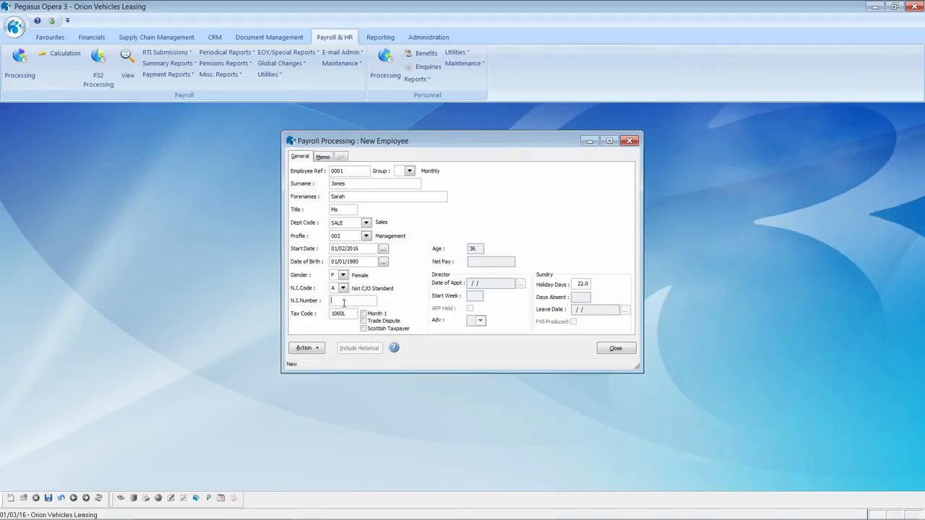
type("W")
type("111111")
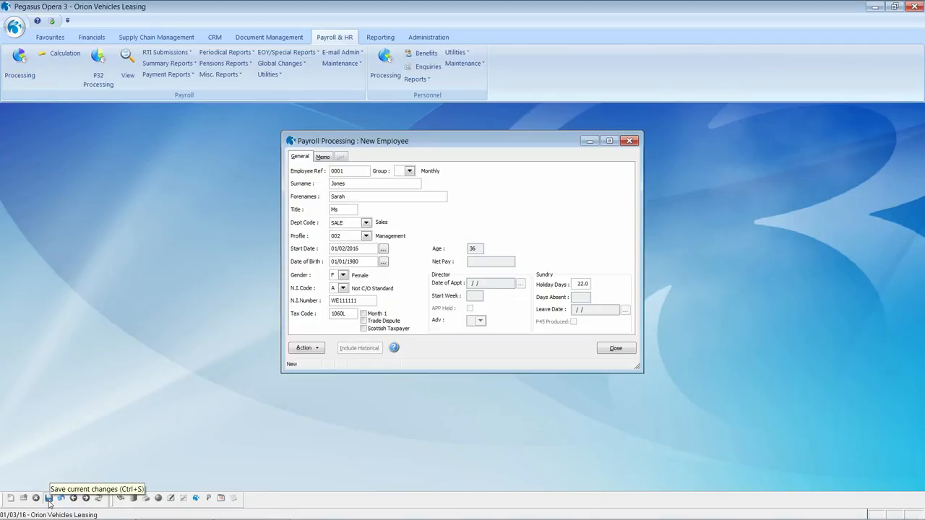
left_click(49, 499)
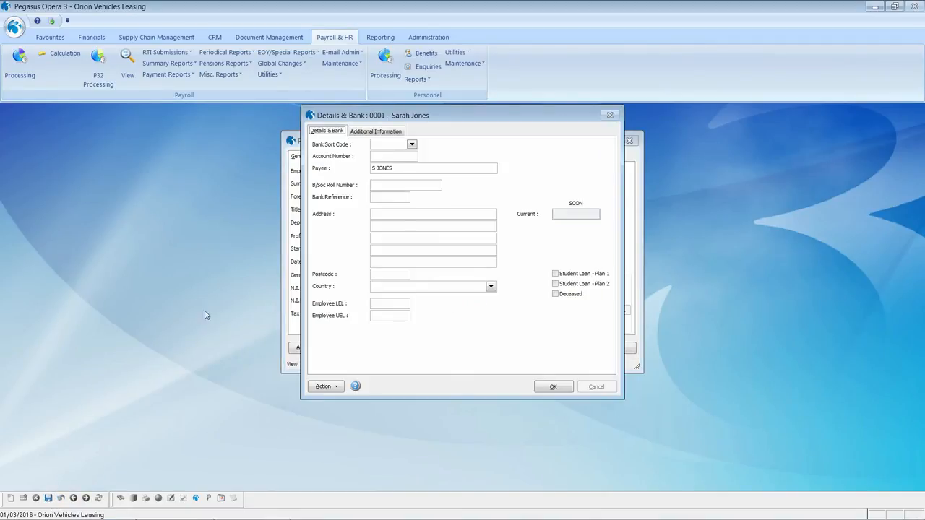
Set bank sort code 20-45-77 Barclays and enter the account number and bank reference.
left_click(376, 144)
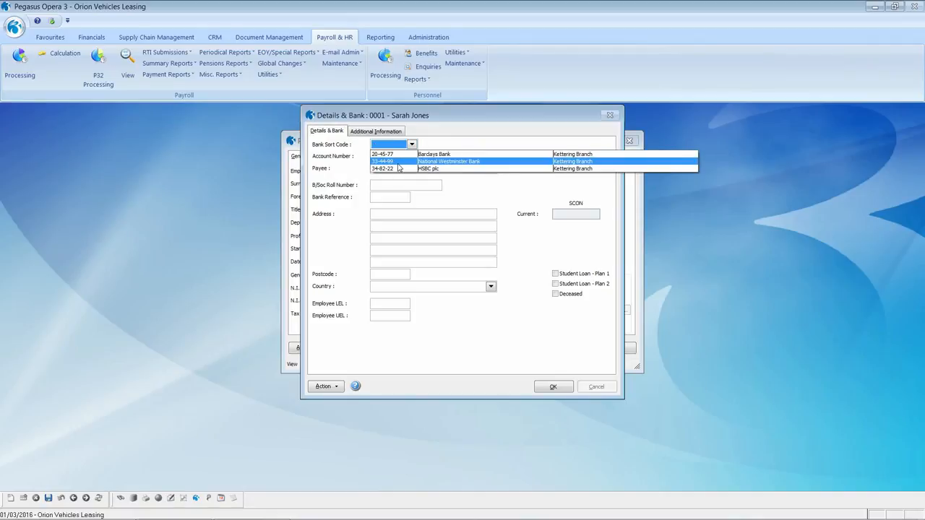
left_click(394, 154)
left_click(393, 157)
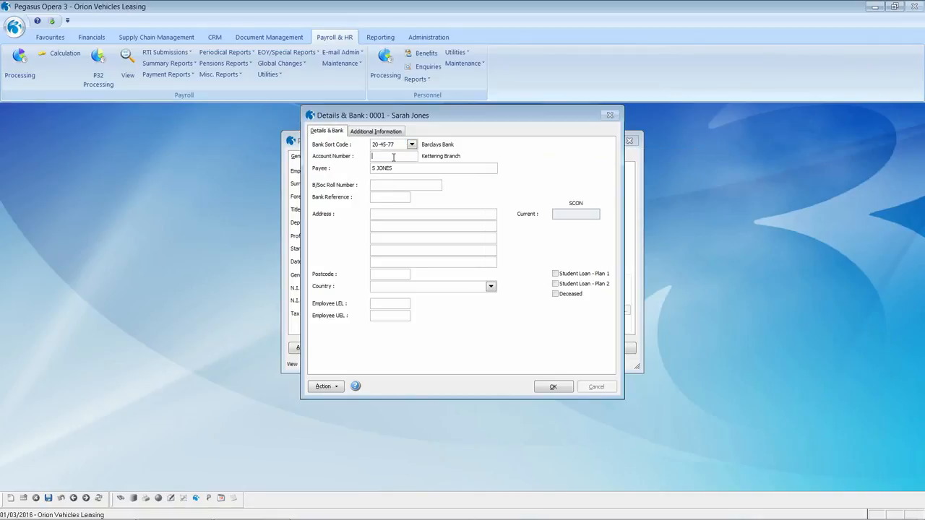
type("1111111111")
left_click(374, 197)
type("111111")
Enter the employee's address lines and postcode, and mark her on Student Loan Plan 1.
left_click(381, 214)
type("Add1")
type("Add2")
key("Tab")
type("Add3")
type("Add4")
type("NN15")
type(" 6PE")
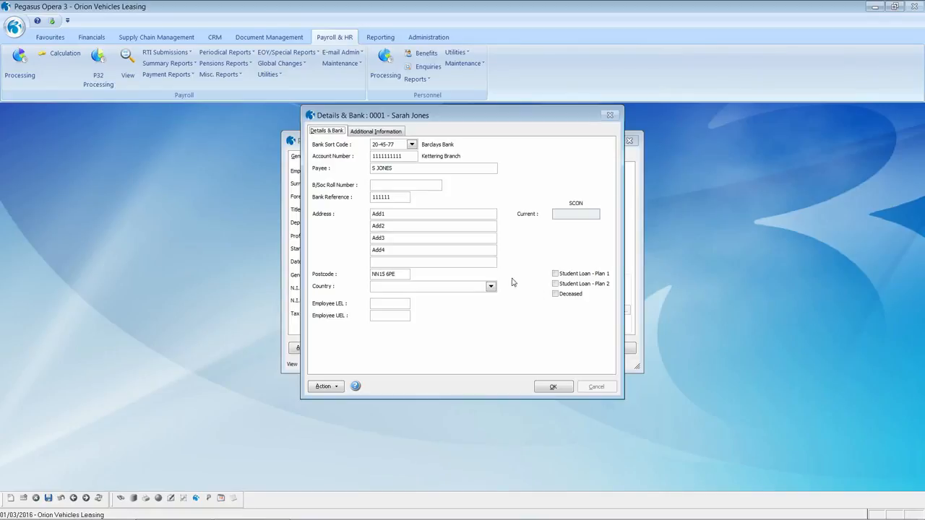
left_click(556, 274)
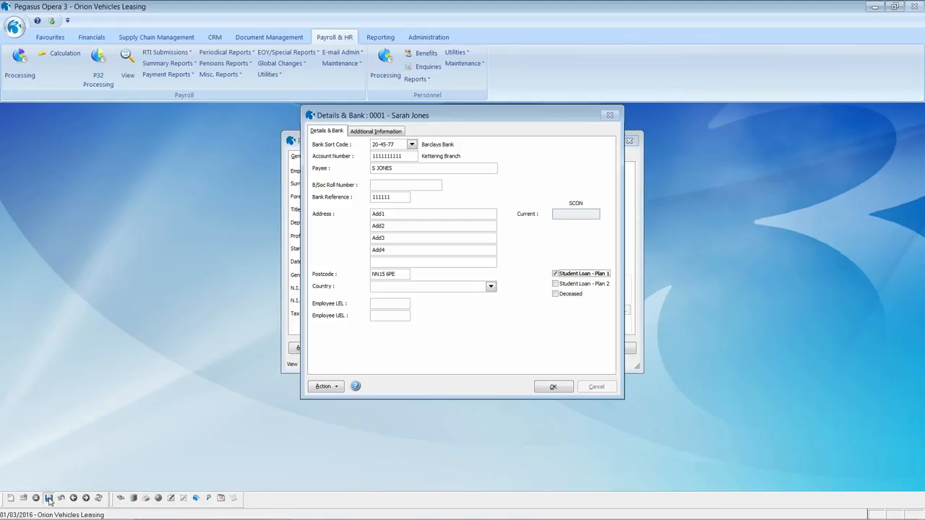
Record 37.50 normal hours worked under Additional Information.
left_click(391, 131)
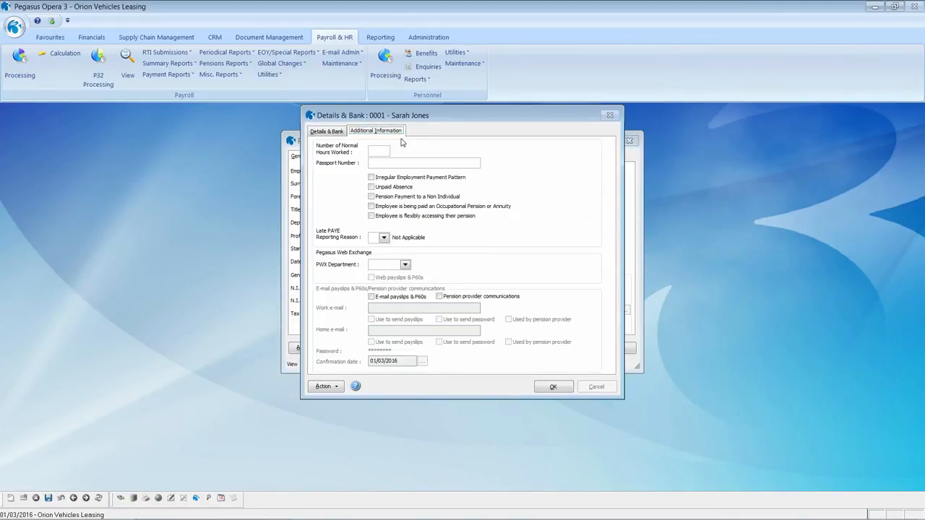
left_click(380, 151)
type("37.5")
Set starter status No P45 Provided with declaration B, accepting tax code 1060L month 1.
left_click(325, 132)
left_click(551, 388)
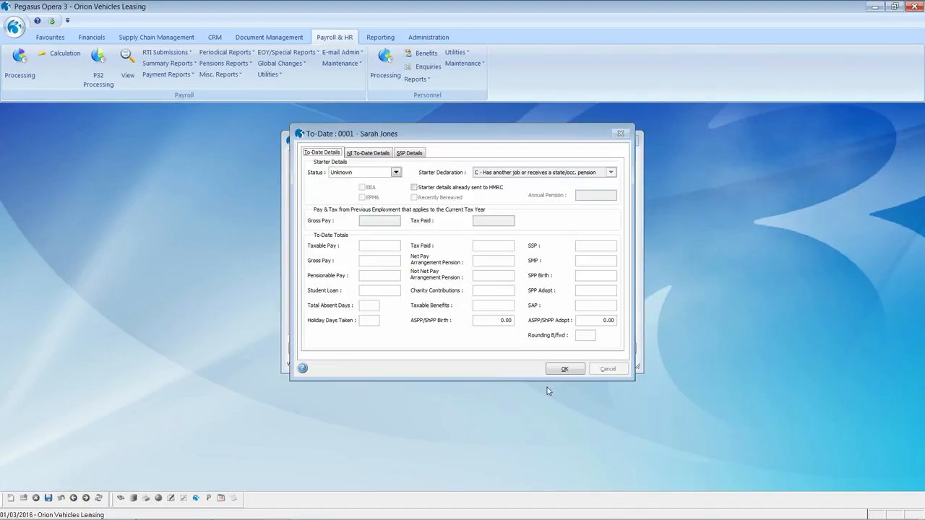
left_click(396, 173)
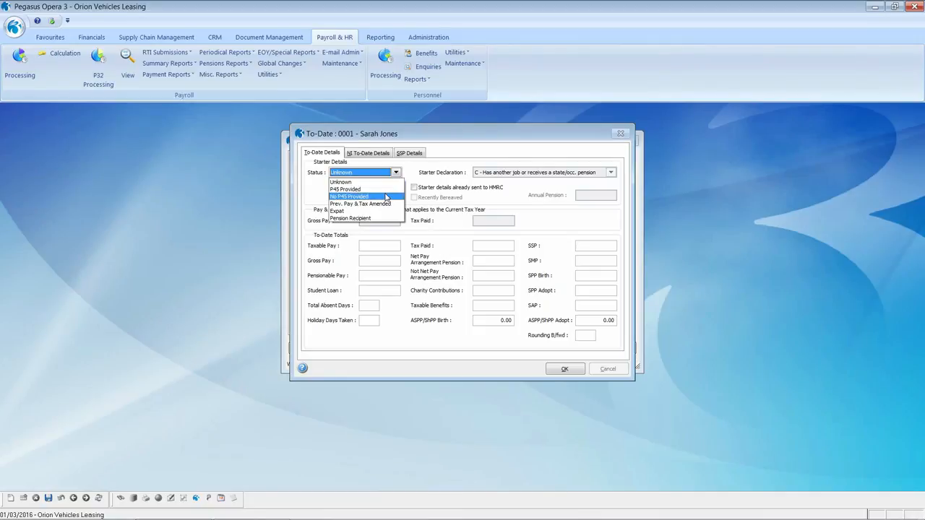
left_click(385, 196)
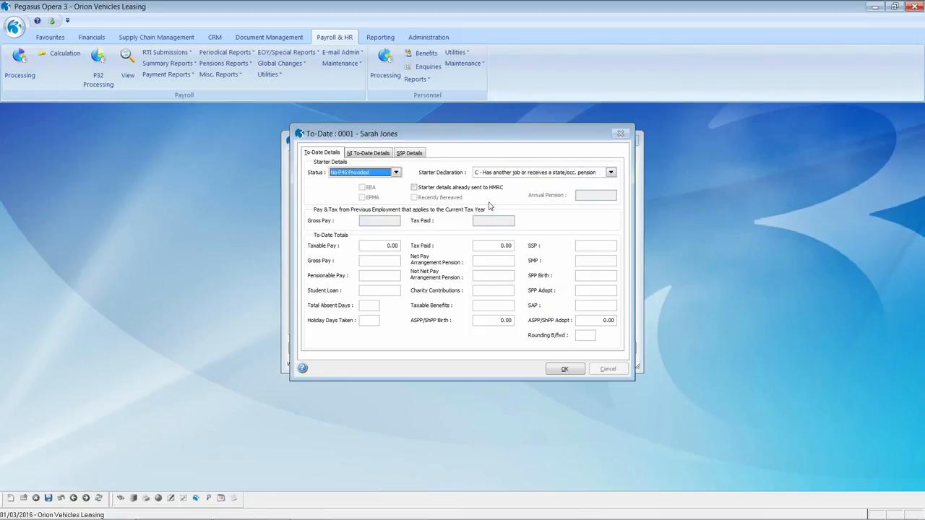
left_click(610, 173)
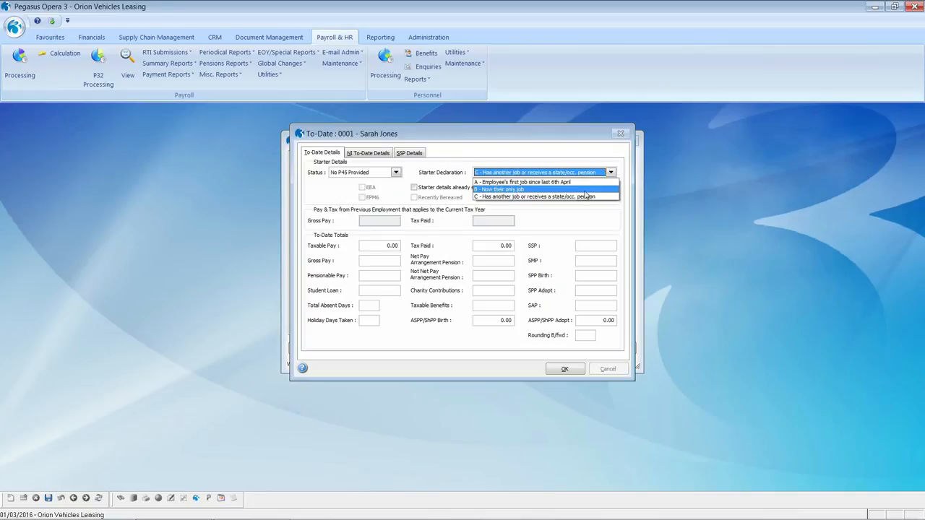
left_click(585, 192)
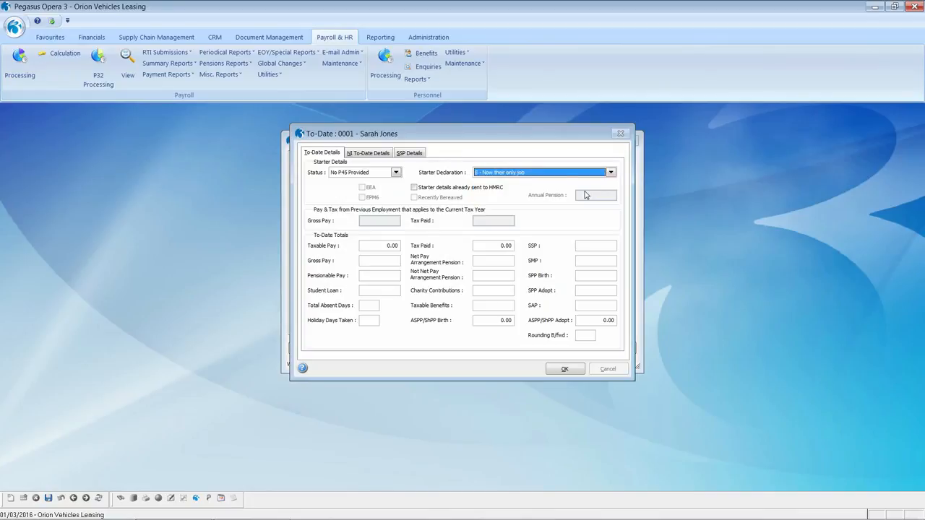
left_click(558, 370)
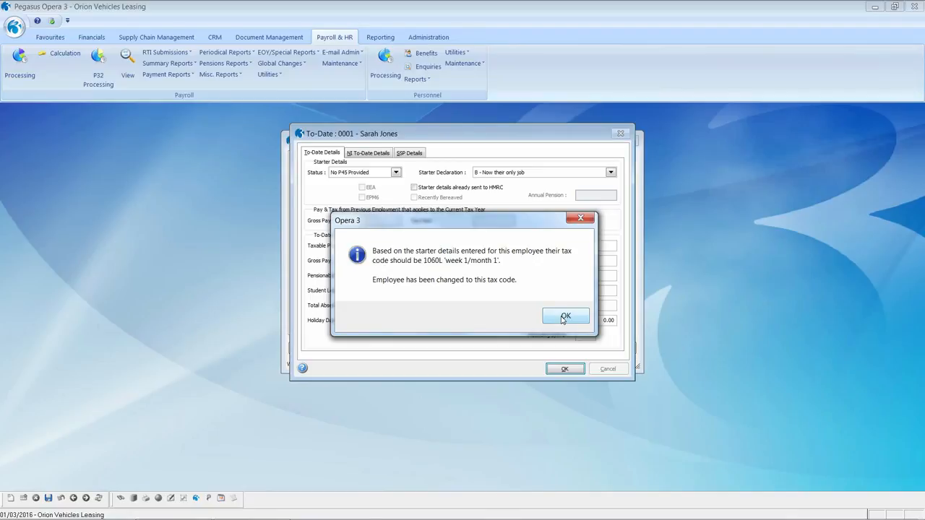
left_click(564, 316)
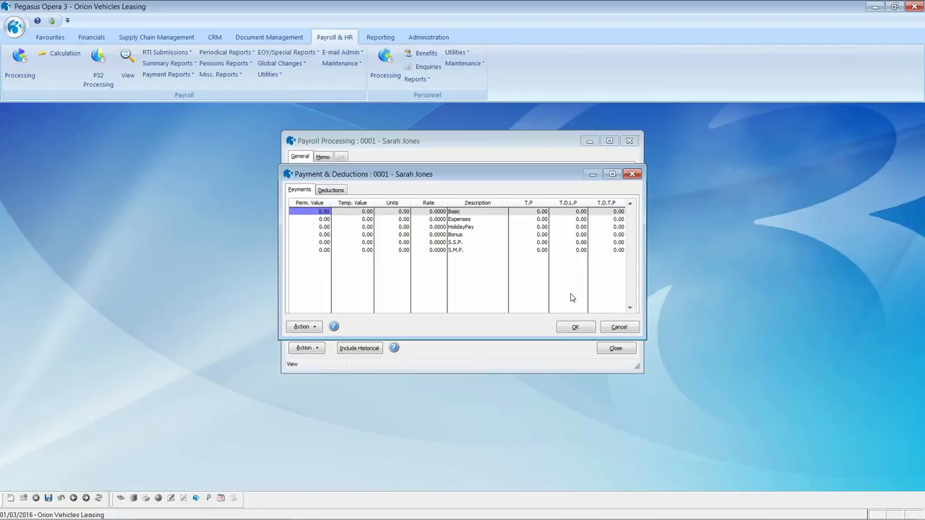
Enter Basic permanent value 2000.00 and Expenses temporary value 50.00, check deductions, and save.
type("2000")
key("Tab")
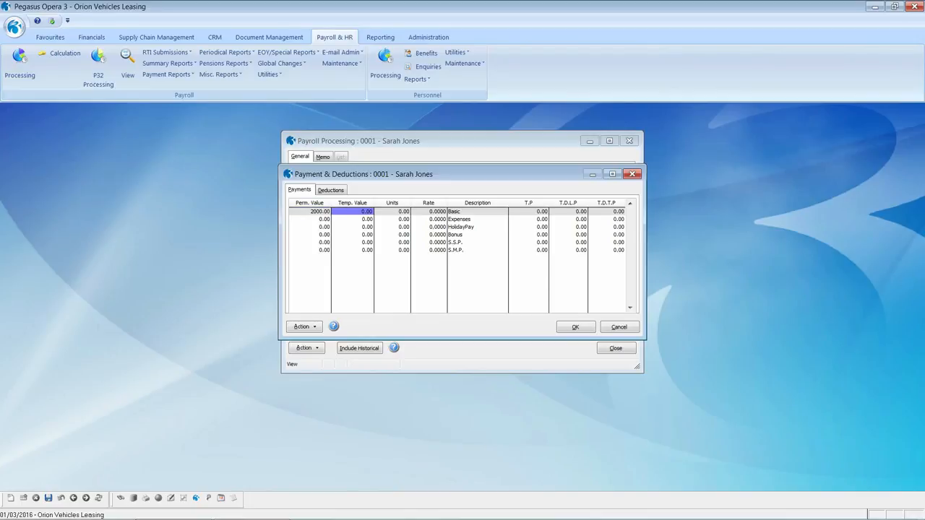
key("Down")
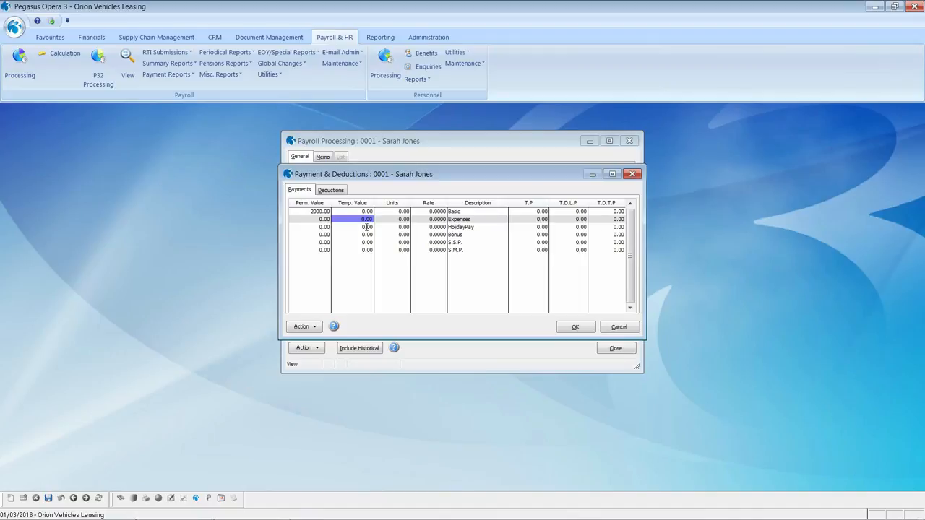
type("50")
key("Tab")
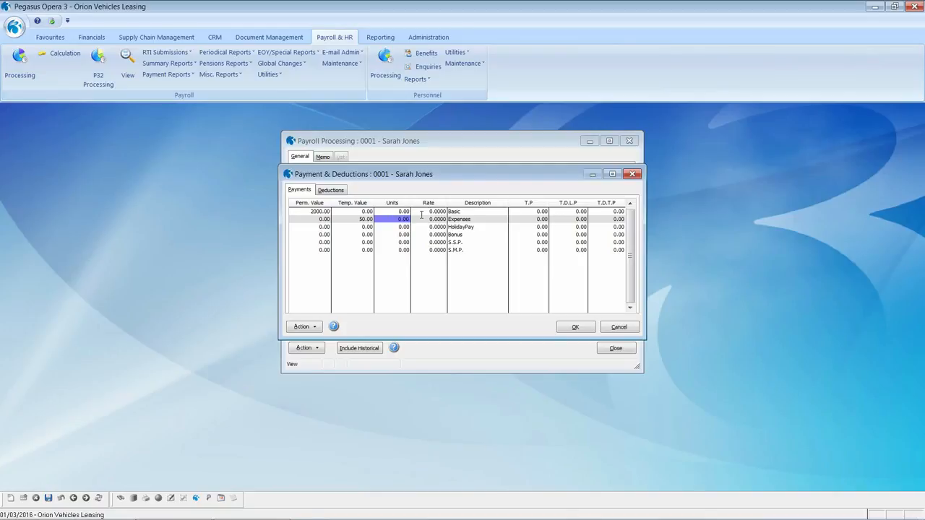
left_click(332, 190)
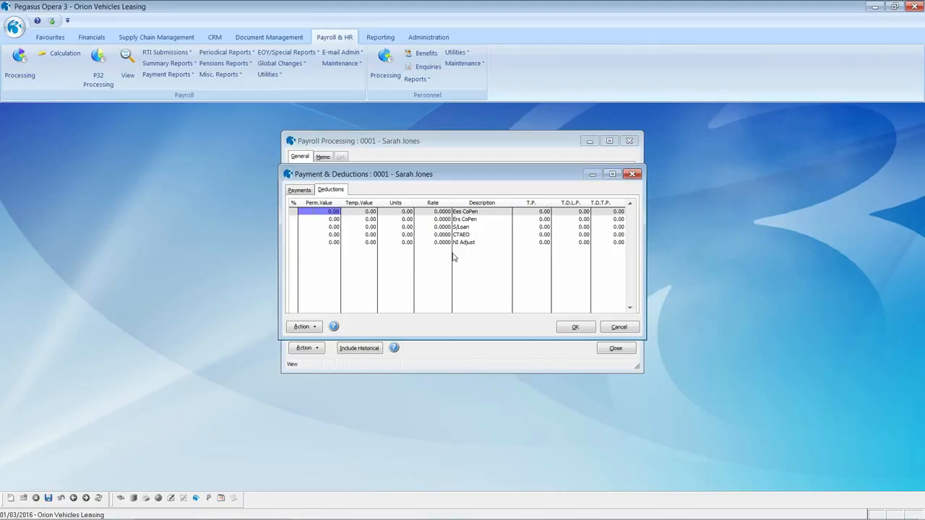
left_click(568, 329)
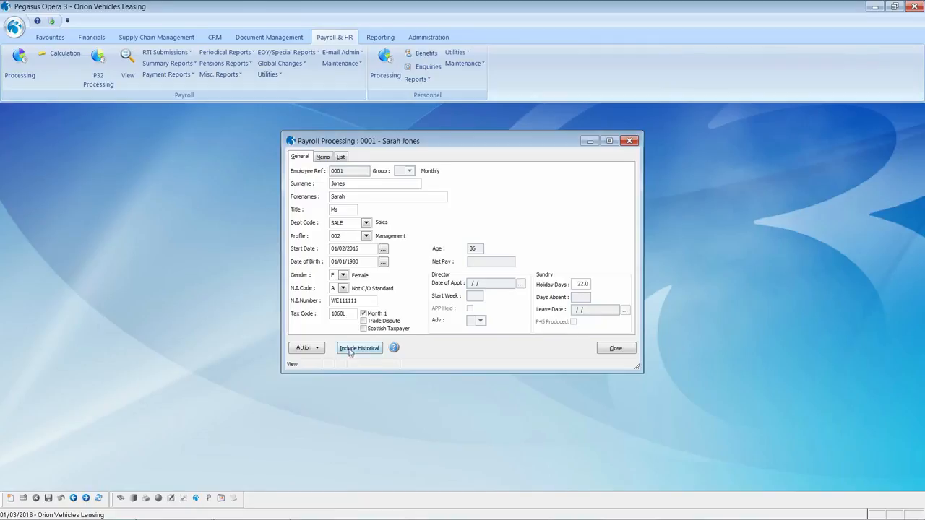
Attach the employee's portrait photo as the record's snapshot.
left_click(316, 350)
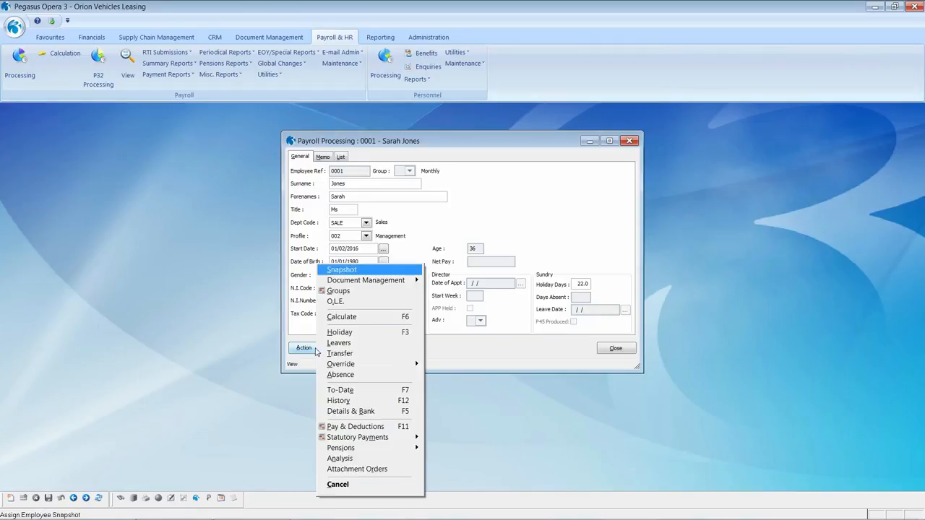
left_click(355, 270)
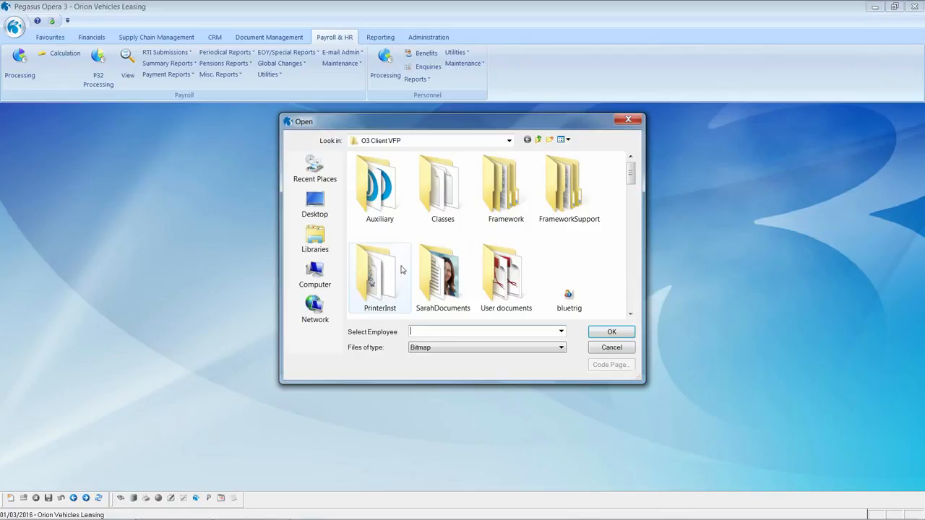
double_click(433, 271)
left_click(505, 186)
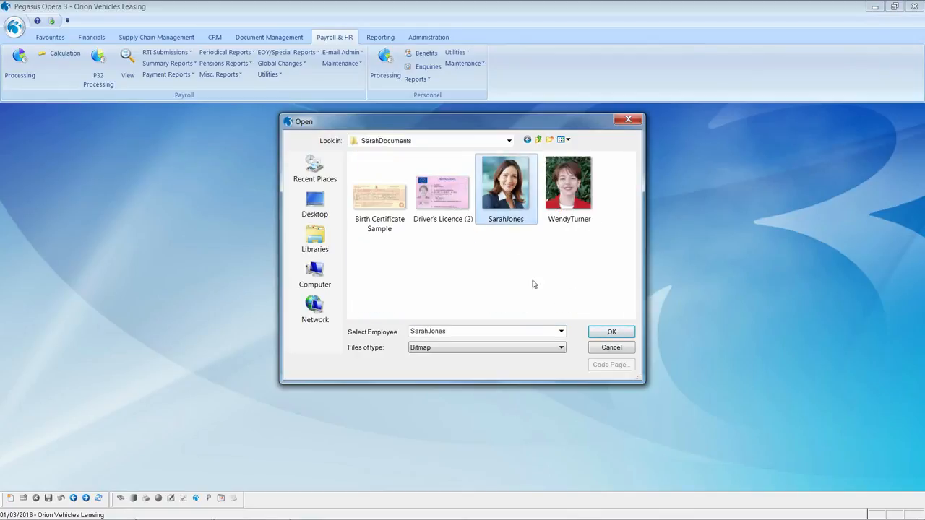
left_click(602, 334)
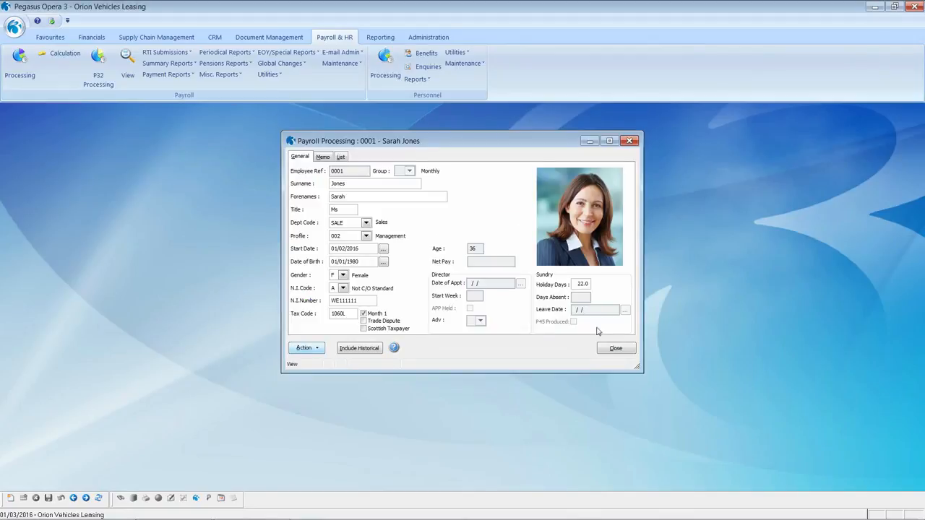
Calculate the employee's pay to 1618.64 net, accept the results, and close the record.
left_click(305, 351)
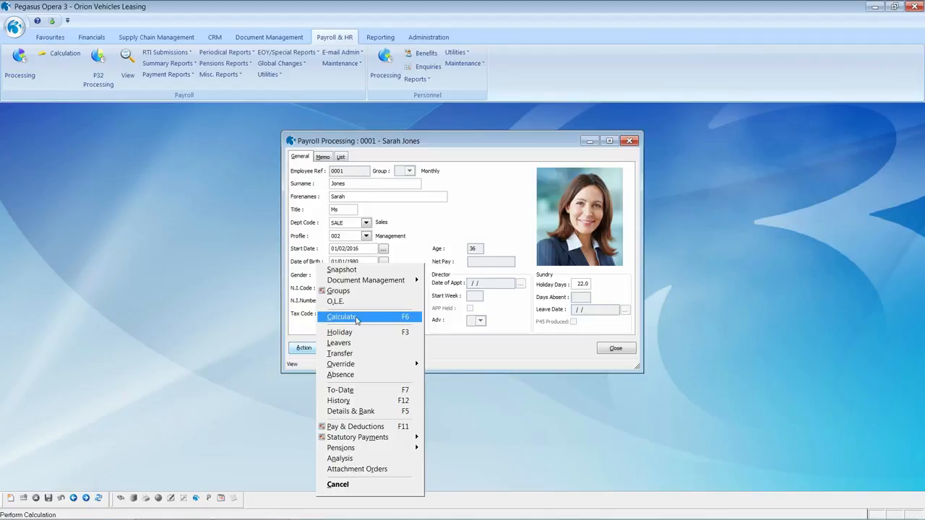
left_click(356, 317)
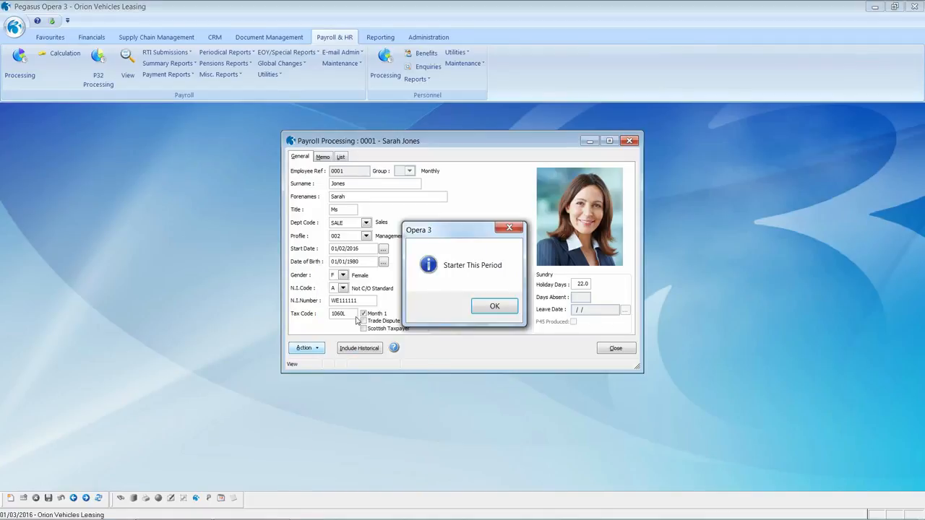
left_click(487, 308)
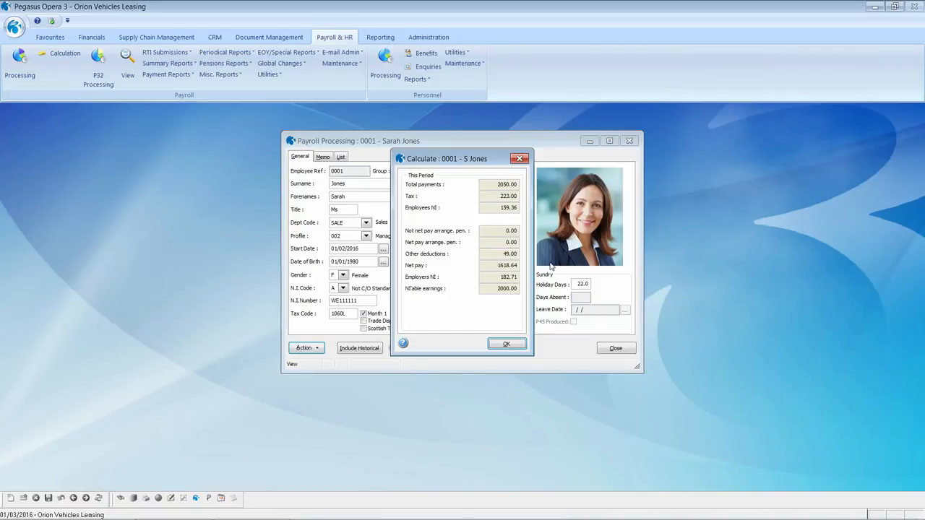
left_click(509, 346)
left_click(606, 350)
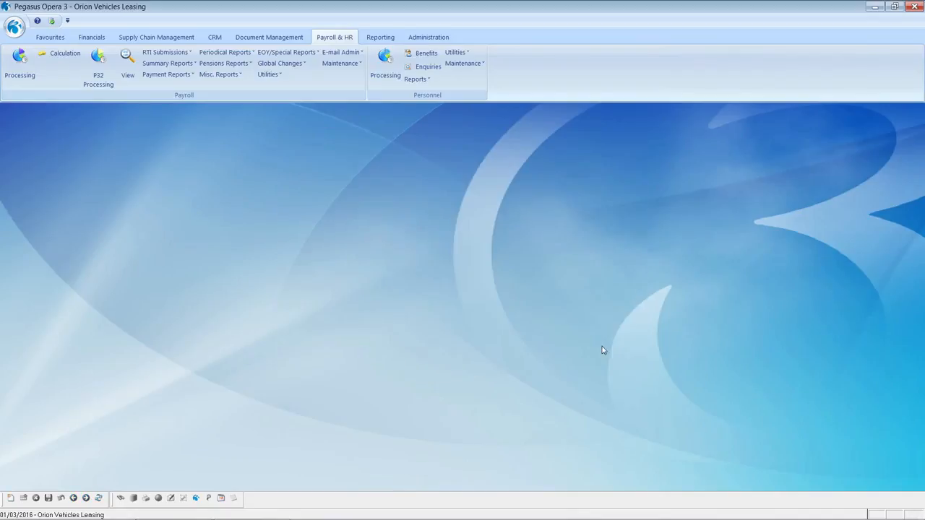
left_click(65, 54)
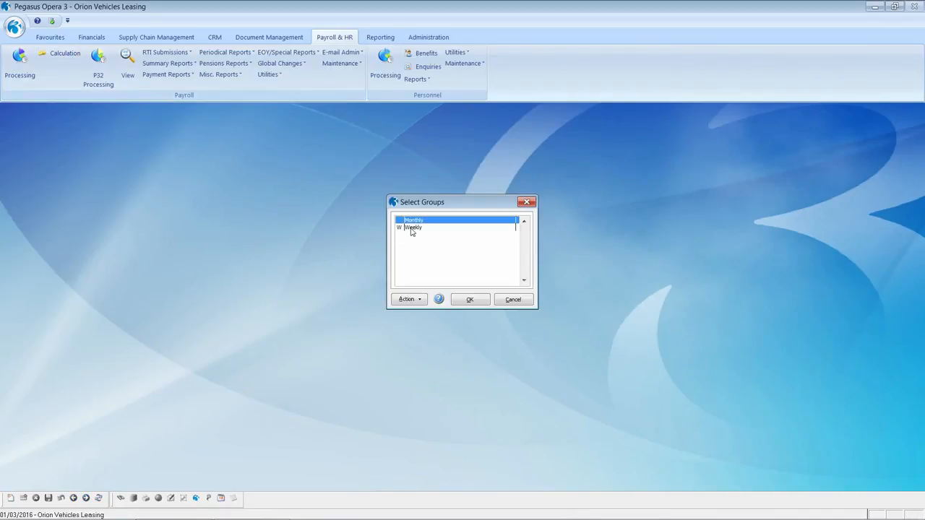
Calculate the Monthly group for period 12 paid 31/03/2016 and review the Calculation Report on screen.
left_click(459, 300)
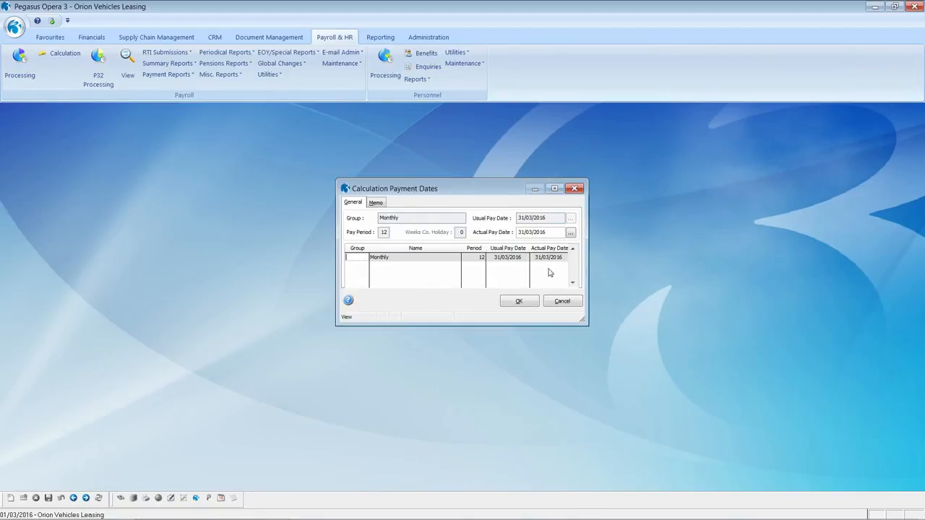
left_click(530, 302)
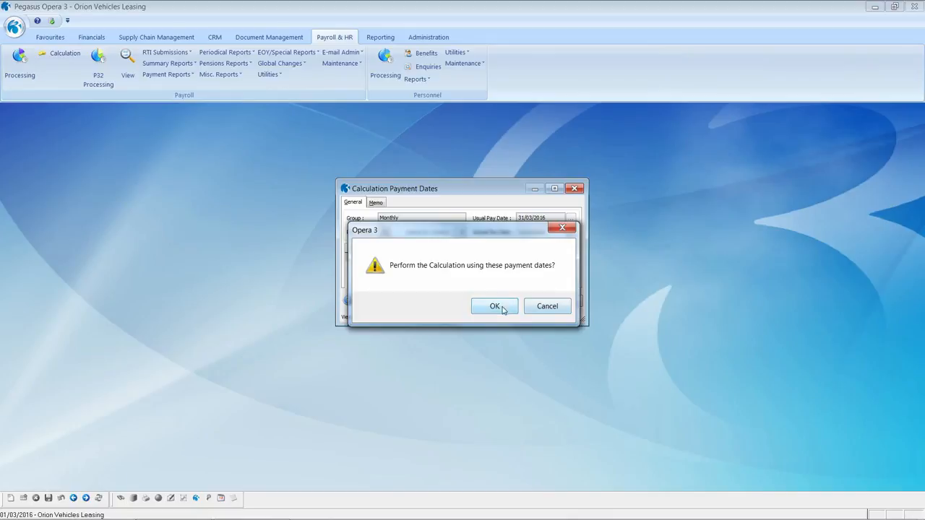
left_click(495, 306)
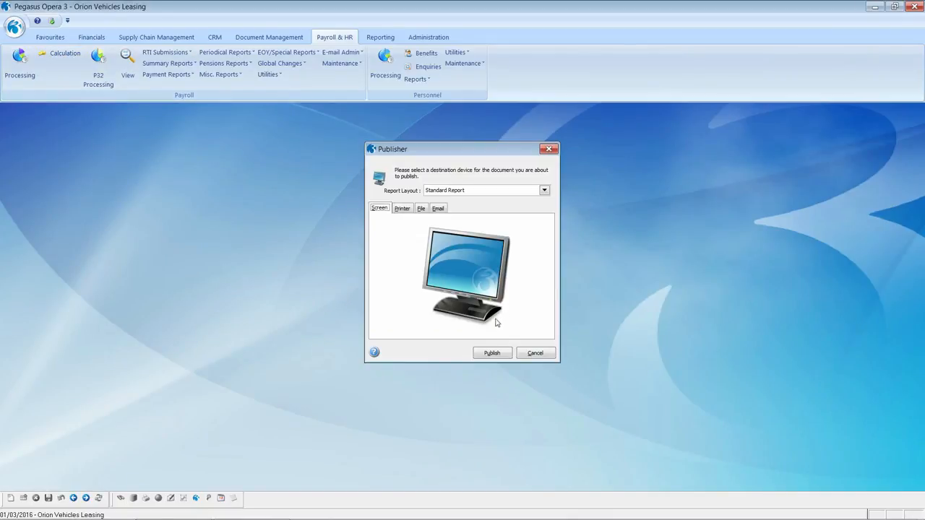
left_click(492, 353)
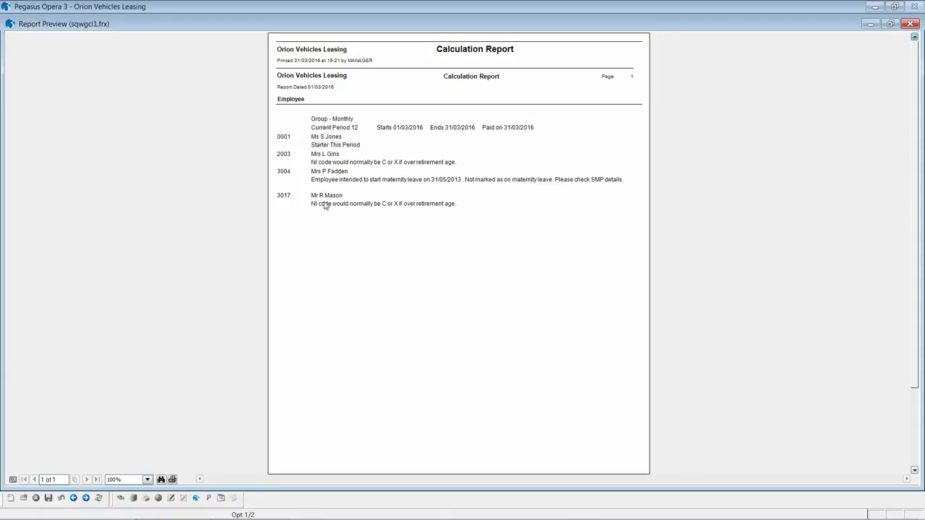
key("Escape")
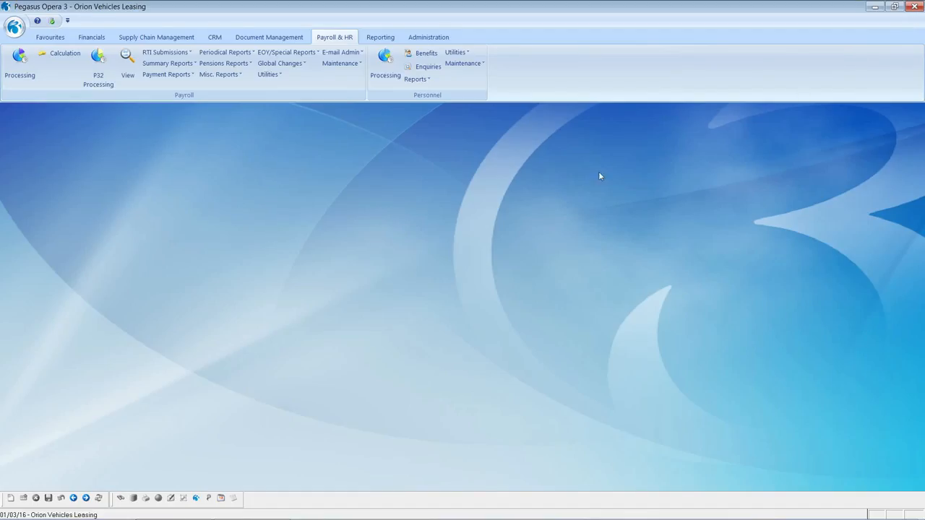
Review the Monthly Period 12 This Period Summary on screen, showing 1618.64 net pay.
left_click(156, 65)
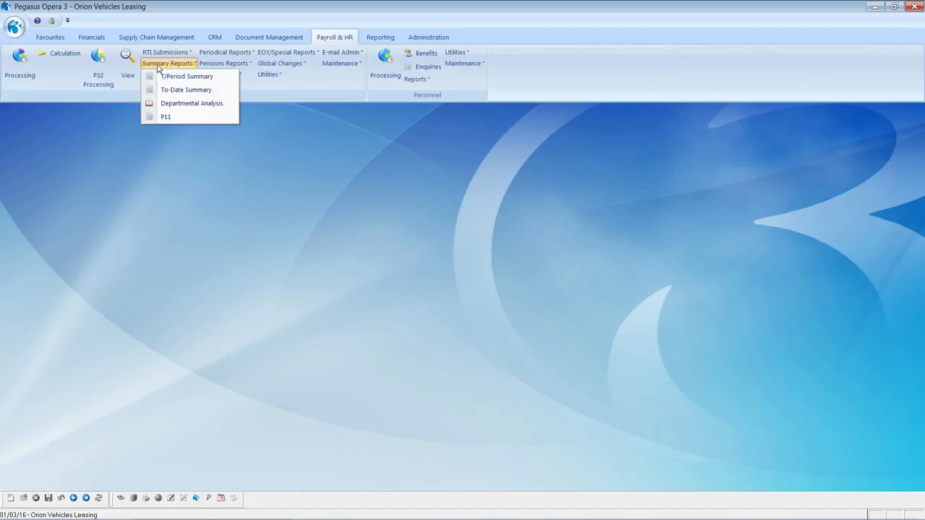
left_click(170, 80)
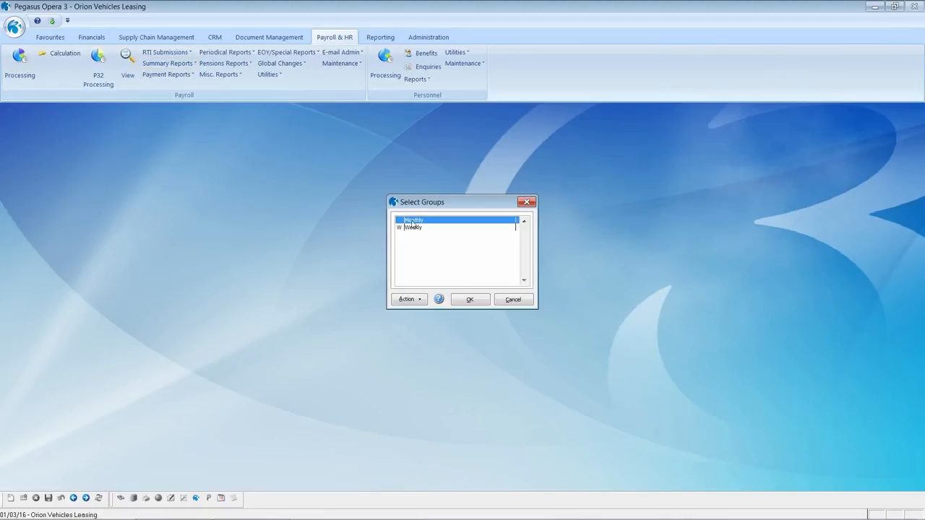
left_click(468, 301)
left_click(490, 339)
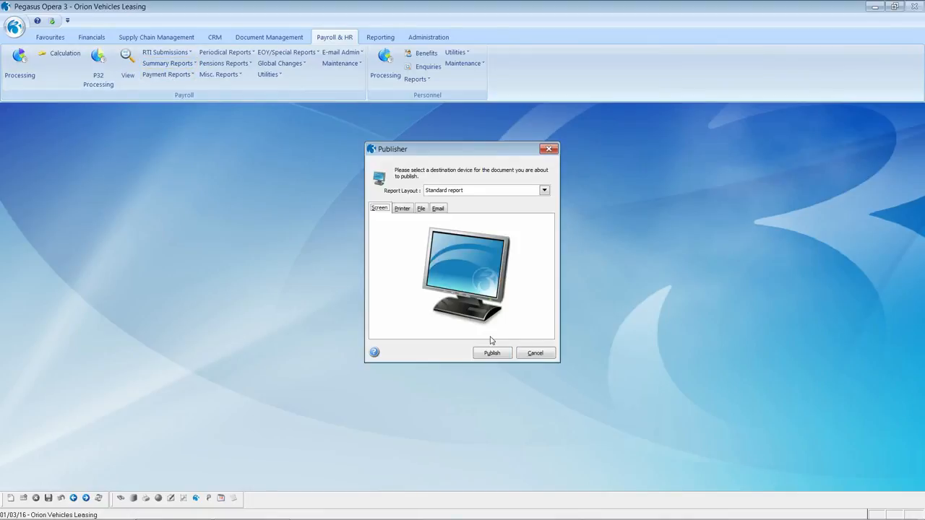
left_click(492, 354)
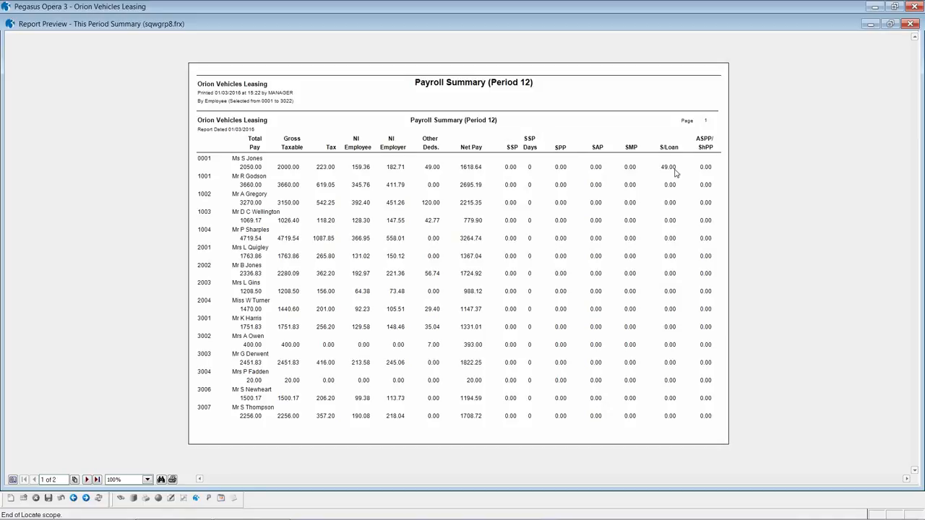
left_click(910, 24)
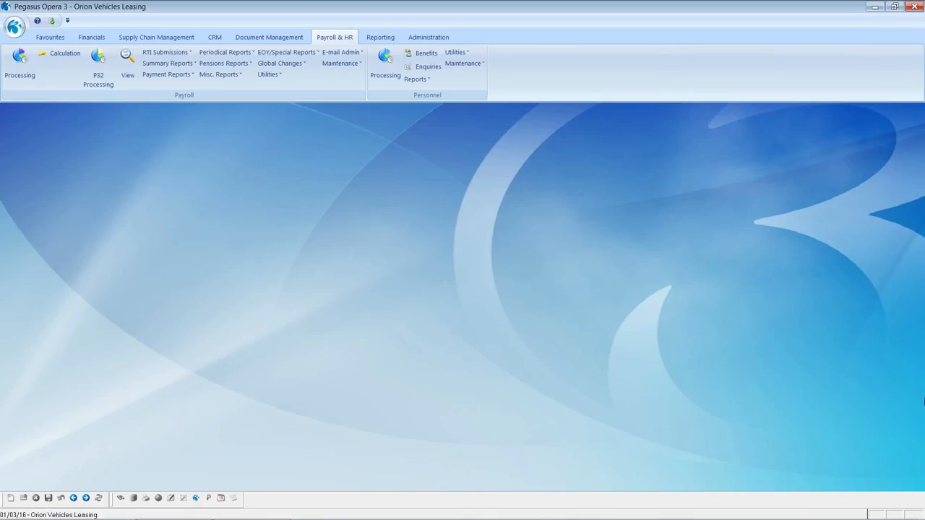
Set up Monthly payslips with the E-mail option unticked.
left_click(172, 76)
left_click(171, 87)
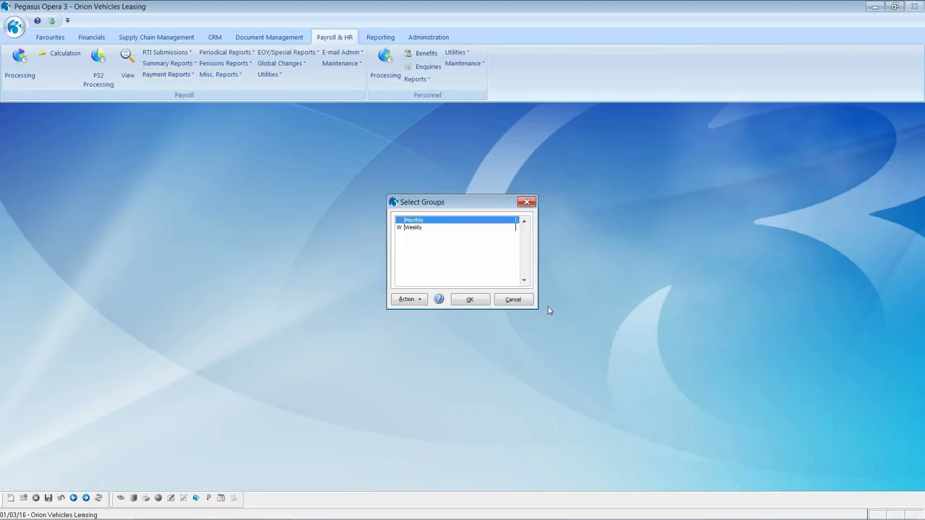
left_click(471, 299)
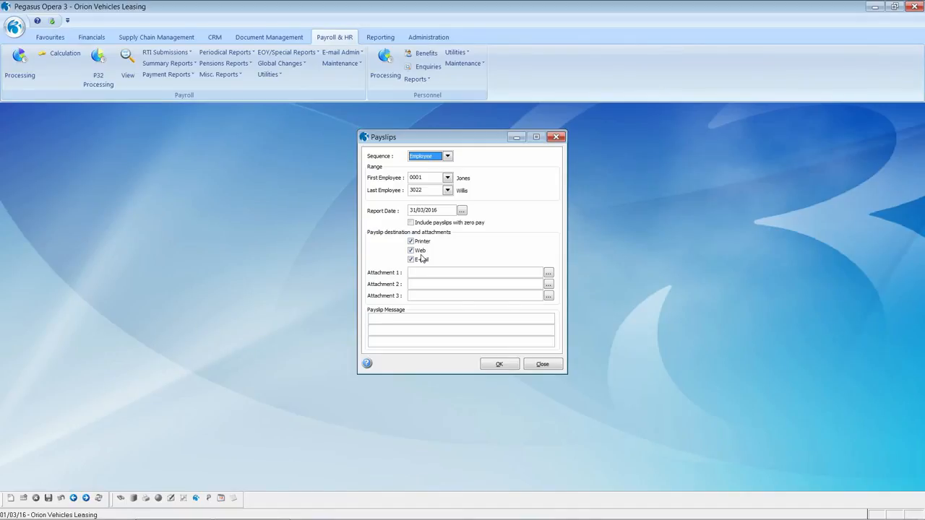
left_click(419, 261)
left_click(497, 366)
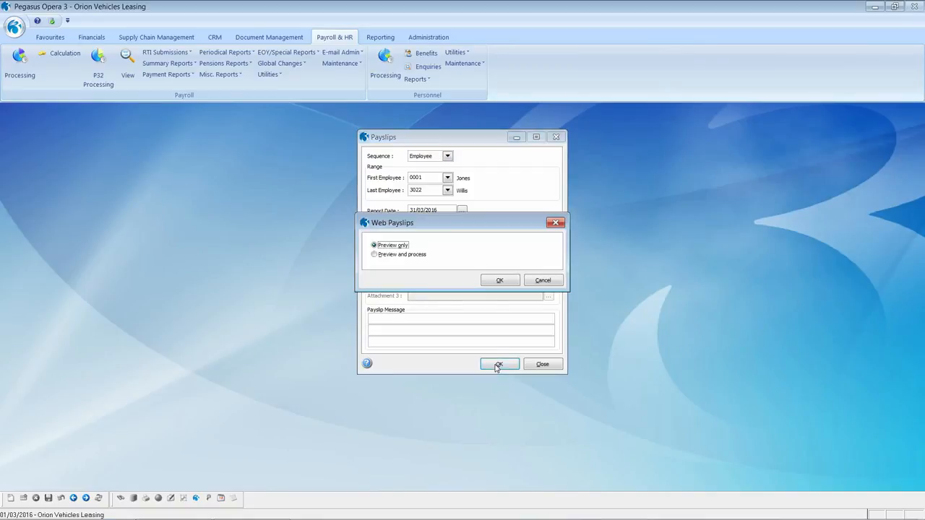
Preview the web payslips only, page through them, and close the preview.
left_click(493, 279)
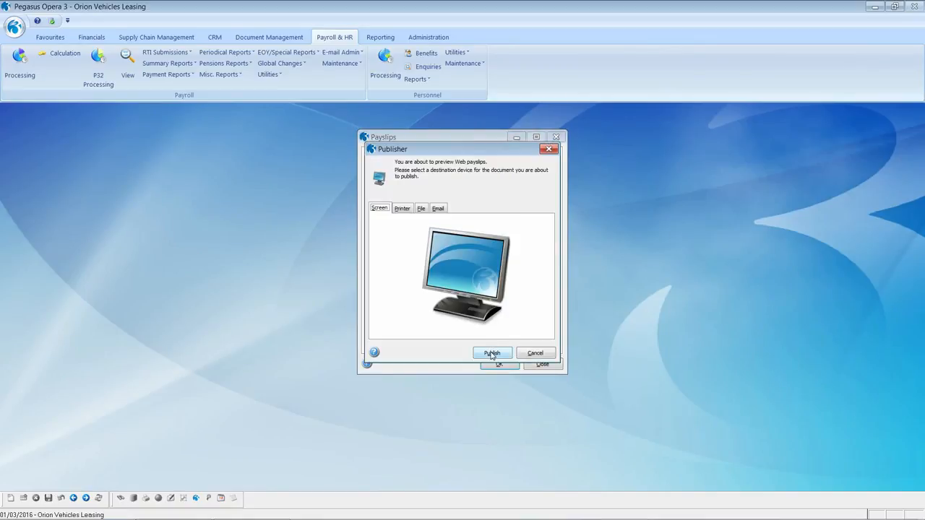
left_click(491, 354)
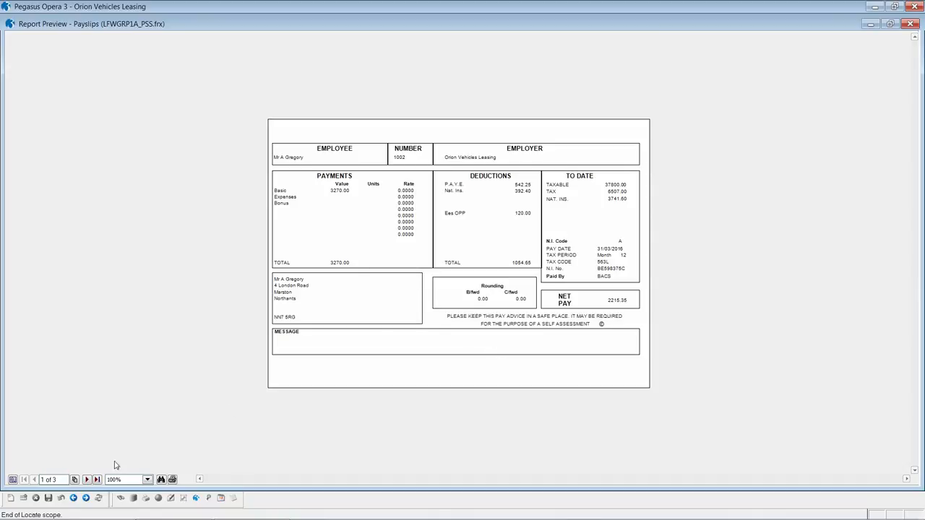
left_click(88, 480)
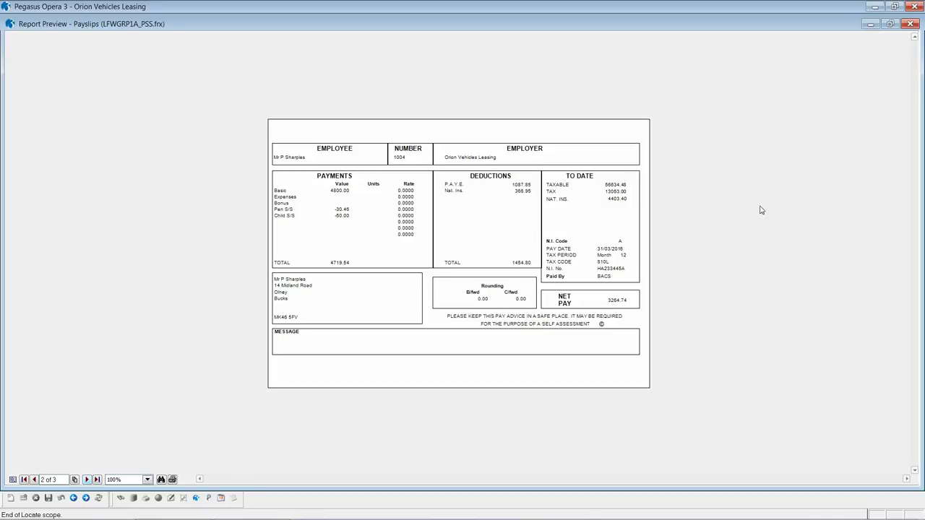
left_click(910, 24)
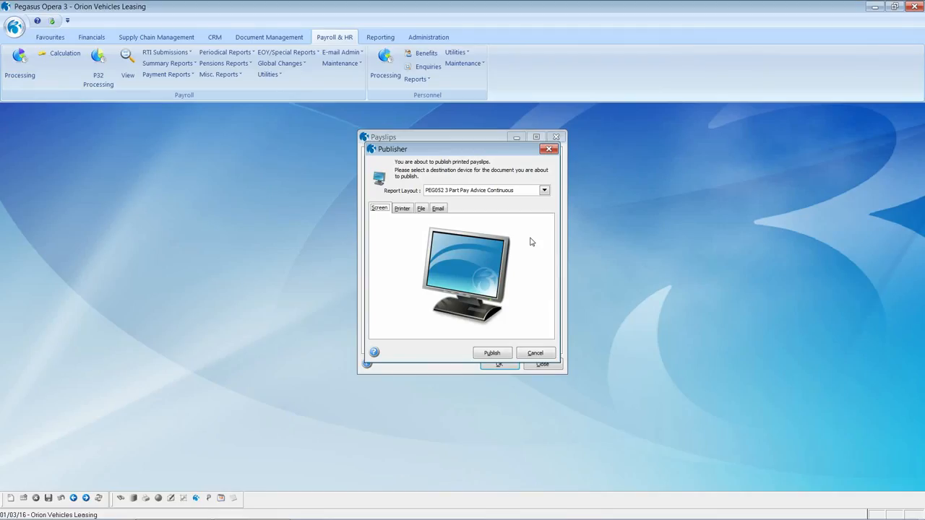
Preview printed payslips in the PEG052 3 Part Pay Advice Continuous layout, then close it.
left_click(544, 191)
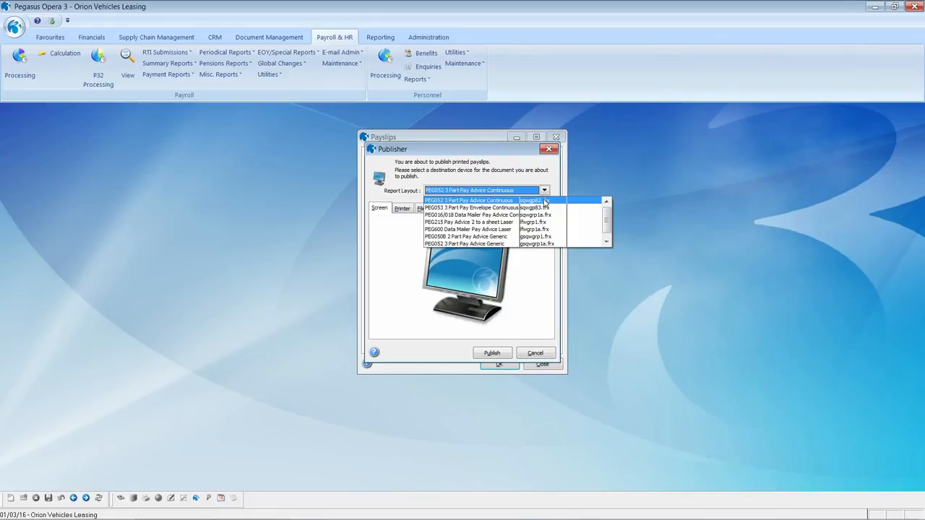
left_click(545, 202)
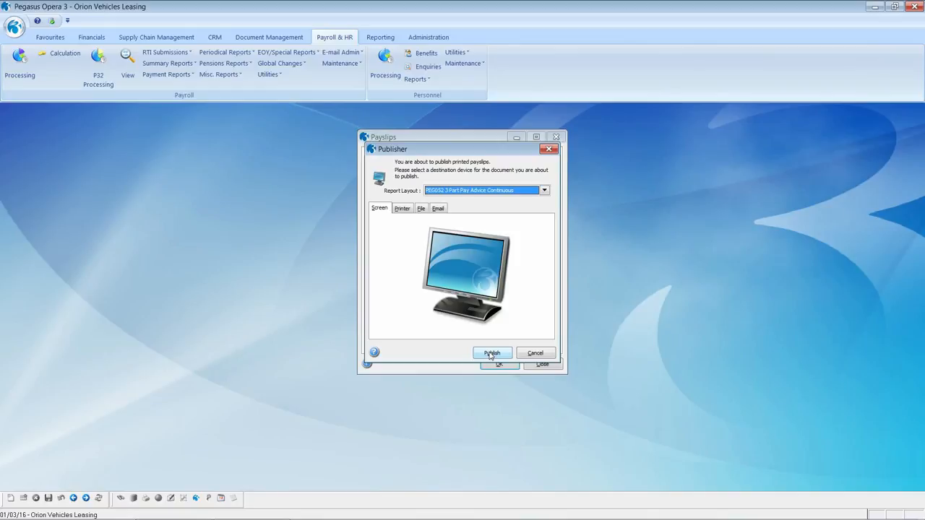
left_click(491, 353)
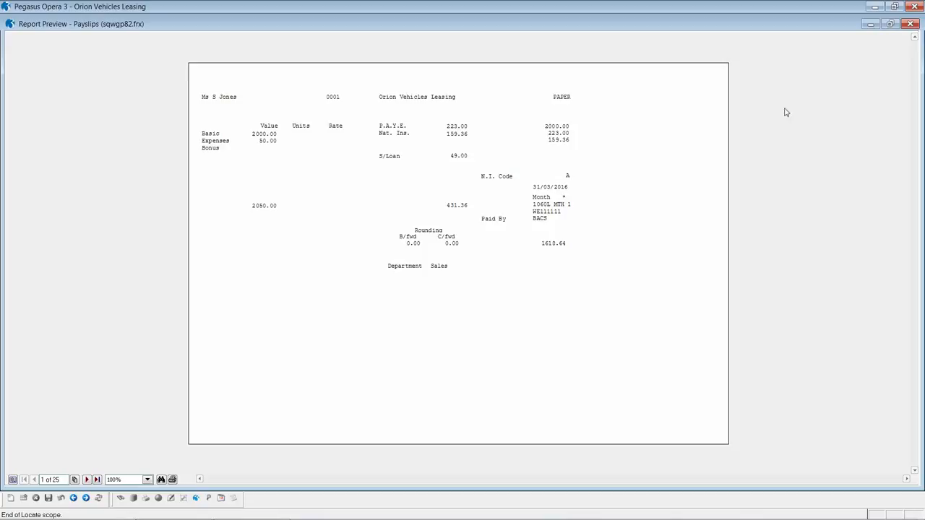
left_click(910, 25)
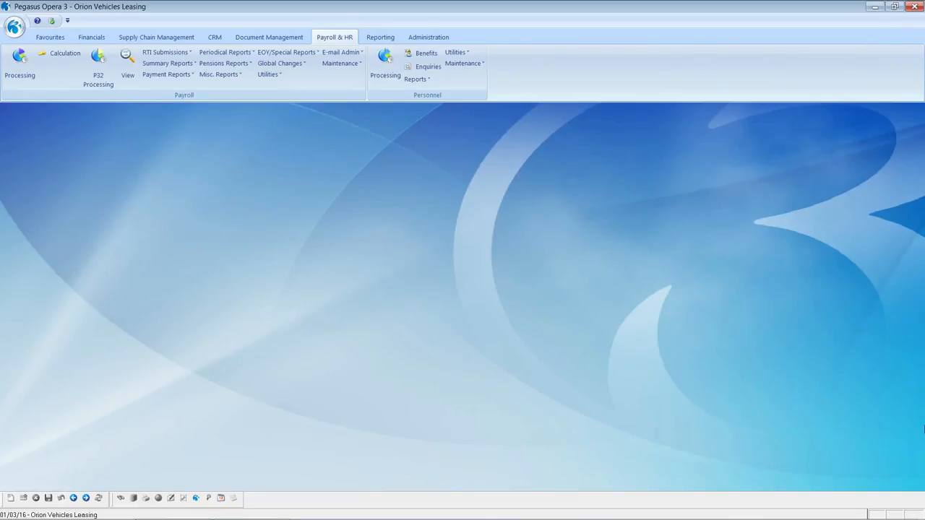
Produce the Monthly BACS file and preview its BACS List totalling 37396.88.
left_click(173, 75)
left_click(184, 115)
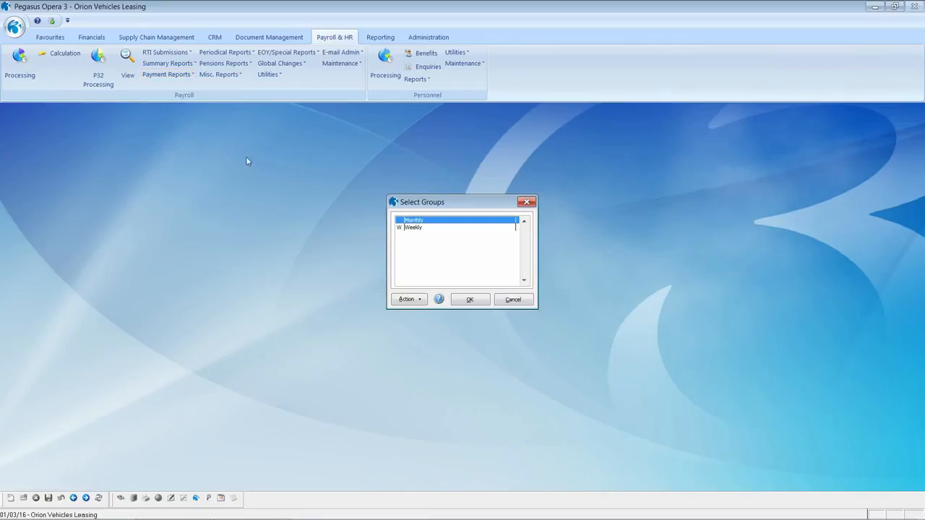
left_click(469, 300)
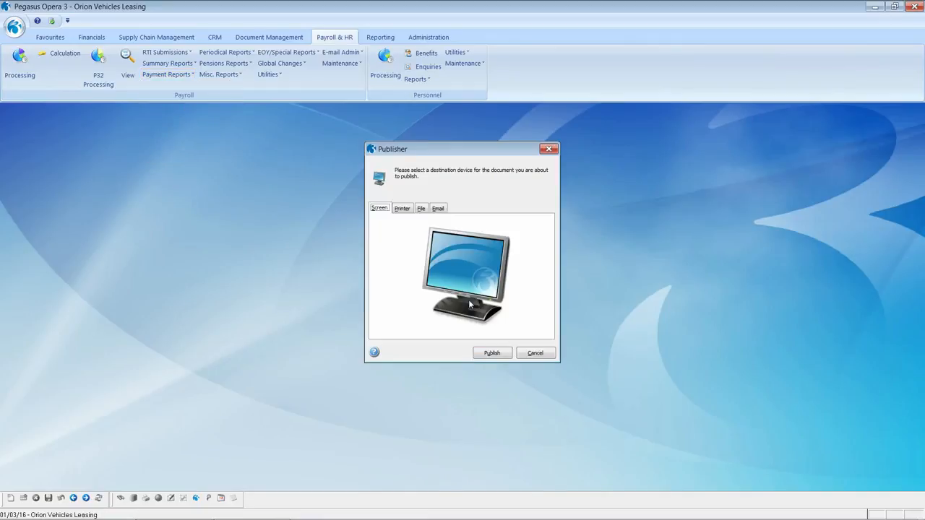
left_click(491, 353)
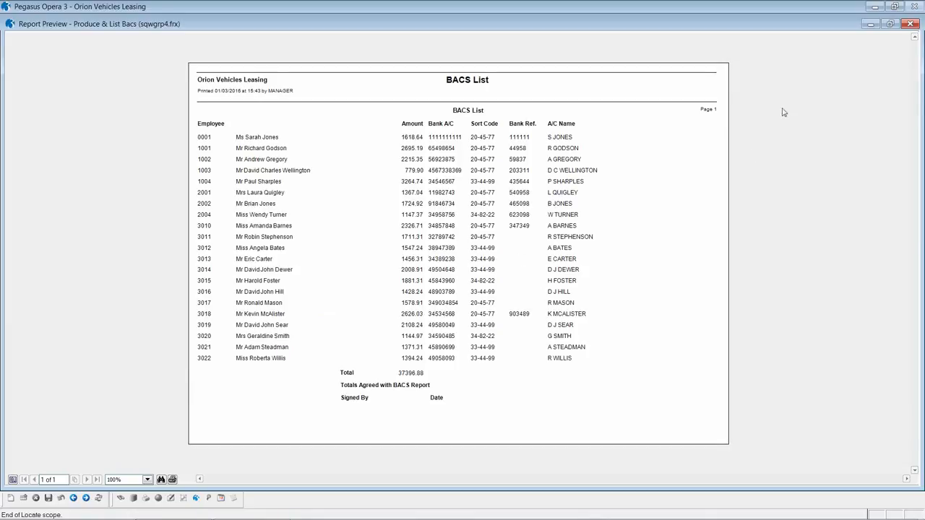
left_click(912, 23)
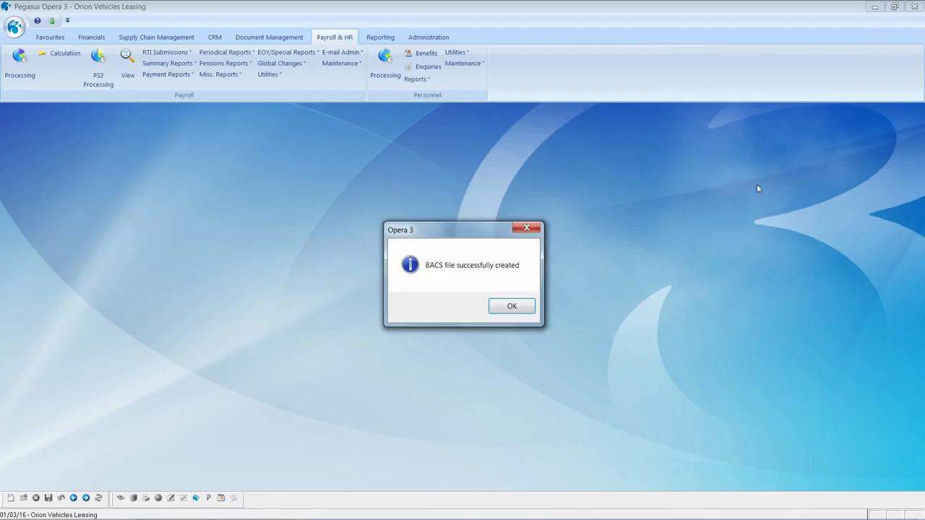
left_click(510, 306)
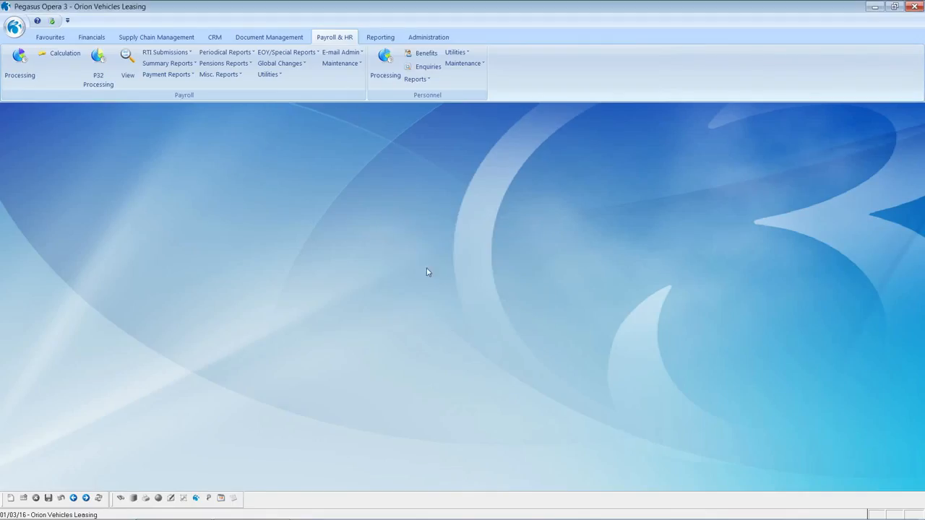
left_click(172, 74)
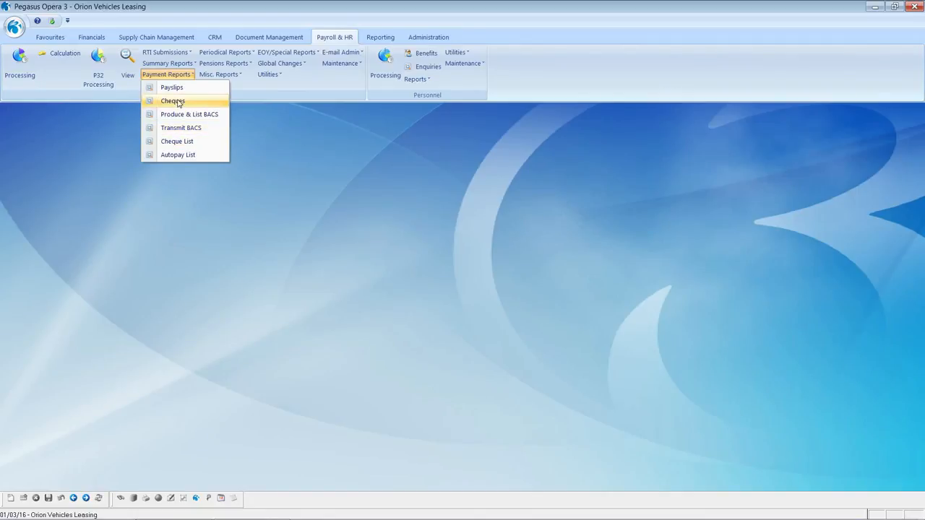
Publish the Monthly cheques, starting at cheque number 111111, as 1.PDF and review them.
left_click(177, 101)
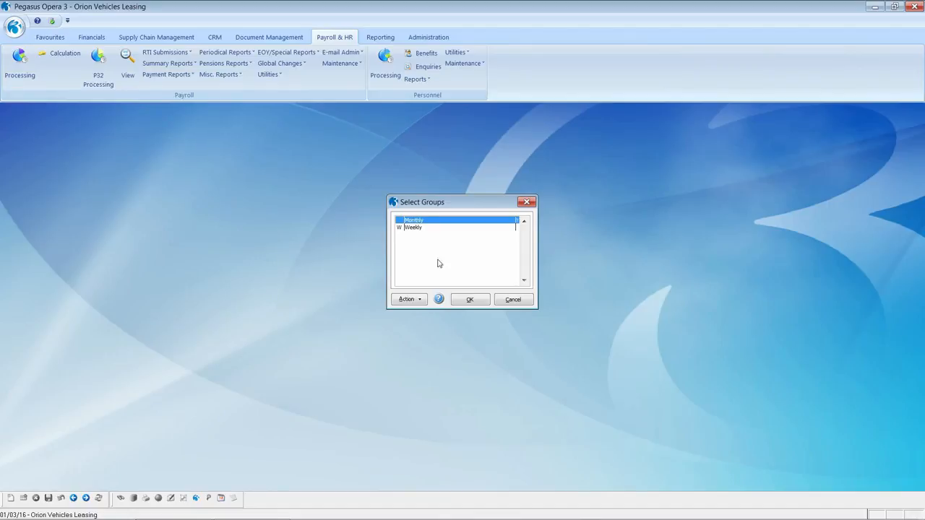
left_click(466, 299)
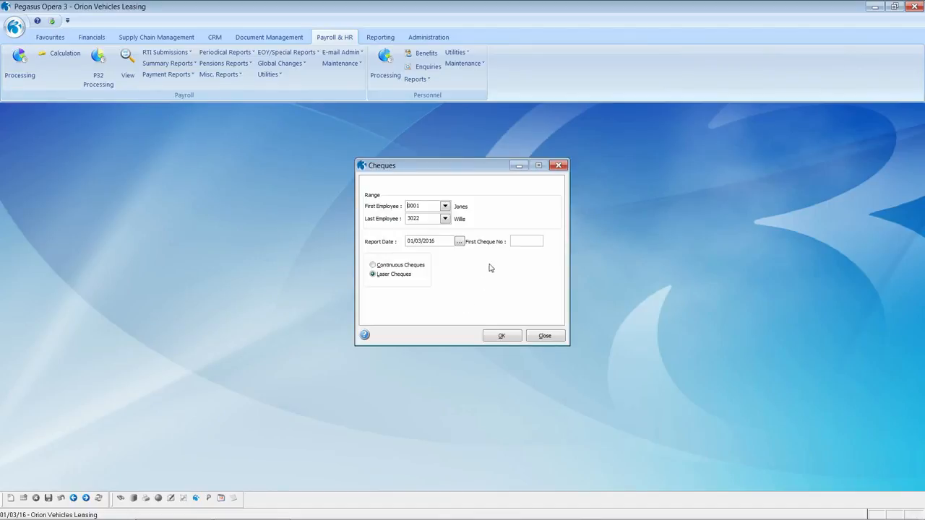
left_click(514, 240)
type("111111")
left_click(506, 337)
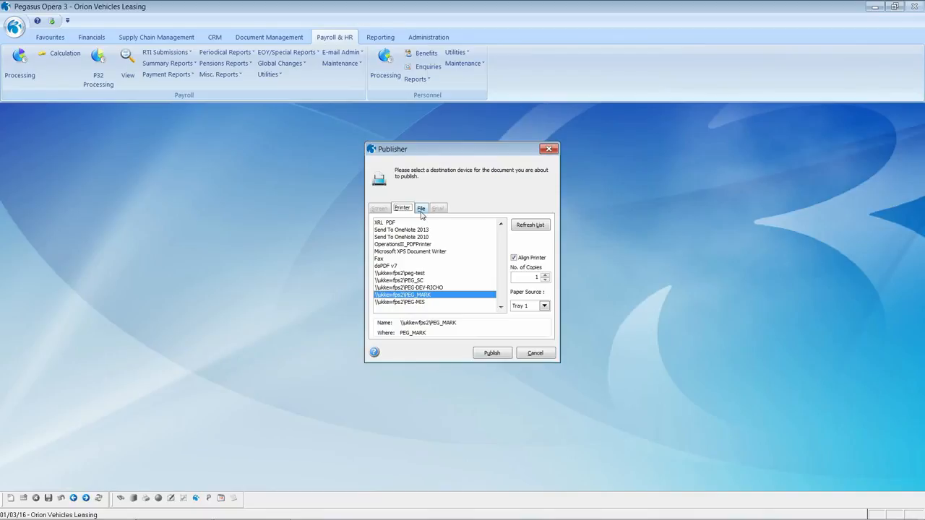
left_click(421, 209)
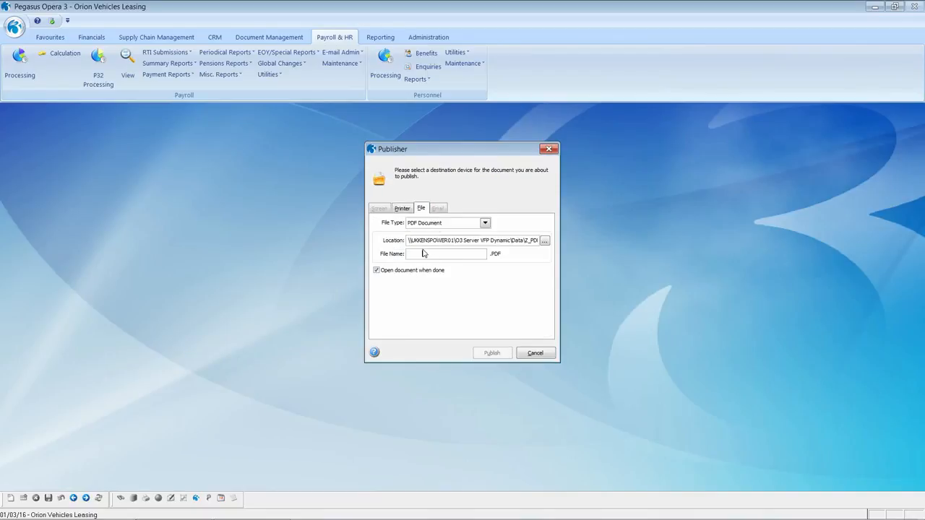
left_click(491, 352)
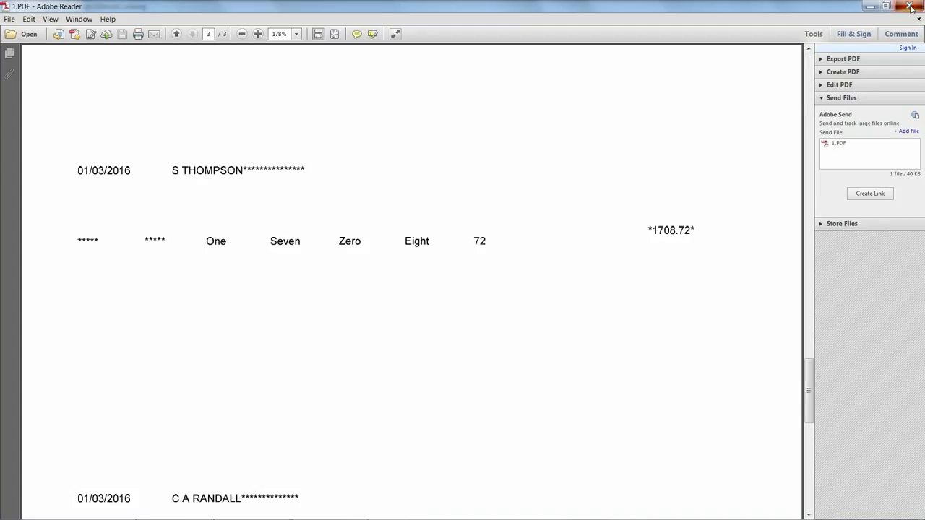
left_click(910, 6)
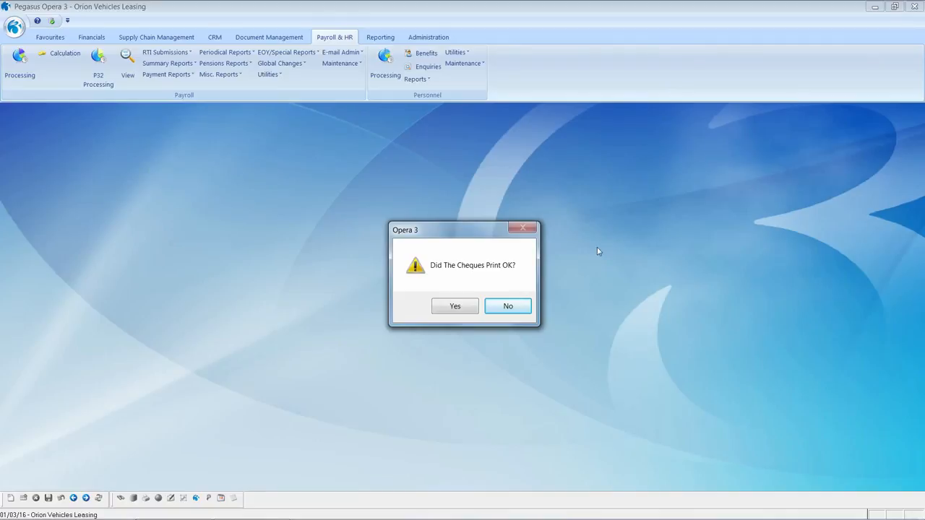
Confirm the cheques printed OK and bring up the RTI submissions list.
left_click(467, 310)
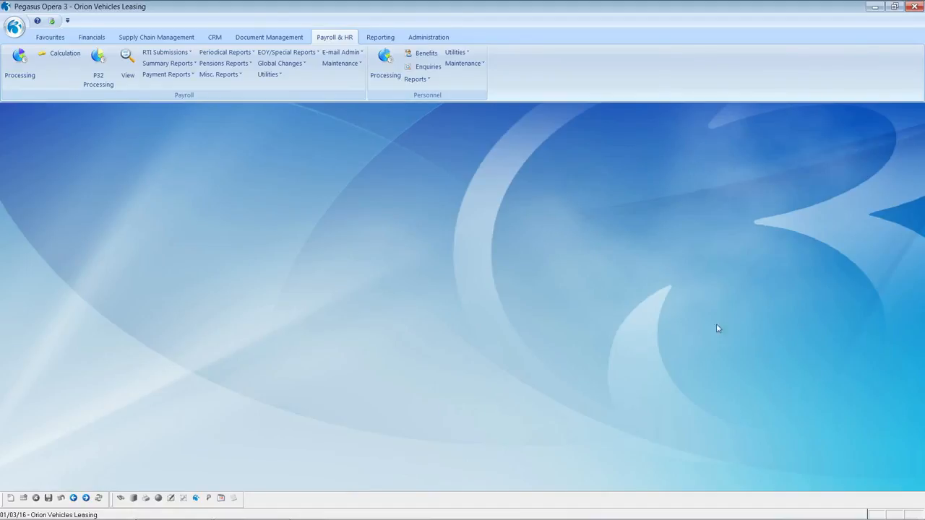
left_click(145, 56)
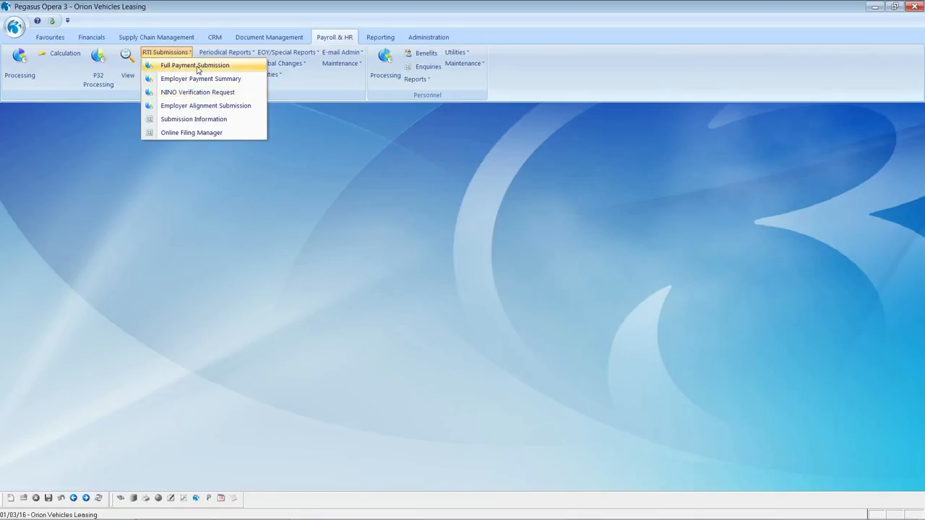
Start a regular Full Payment Submission for the Monthly group with a Detailed report sent to screen.
left_click(197, 66)
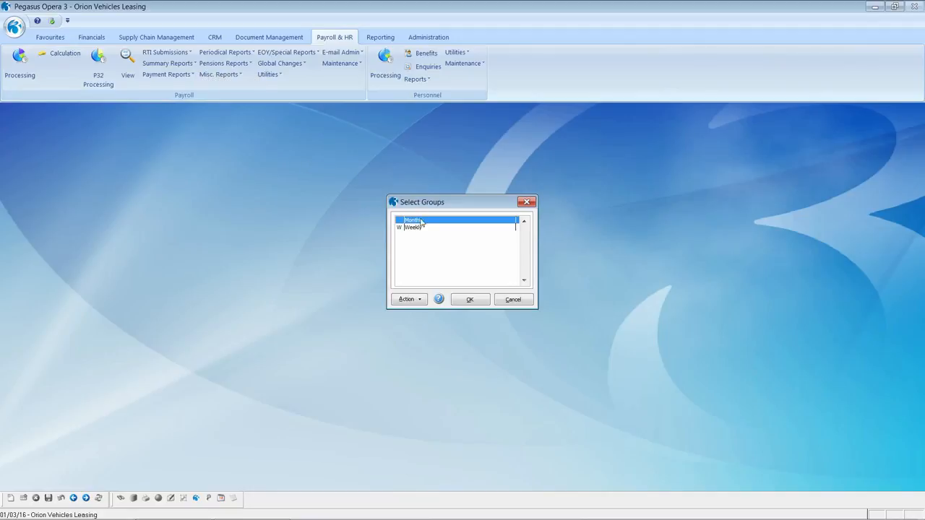
left_click(467, 300)
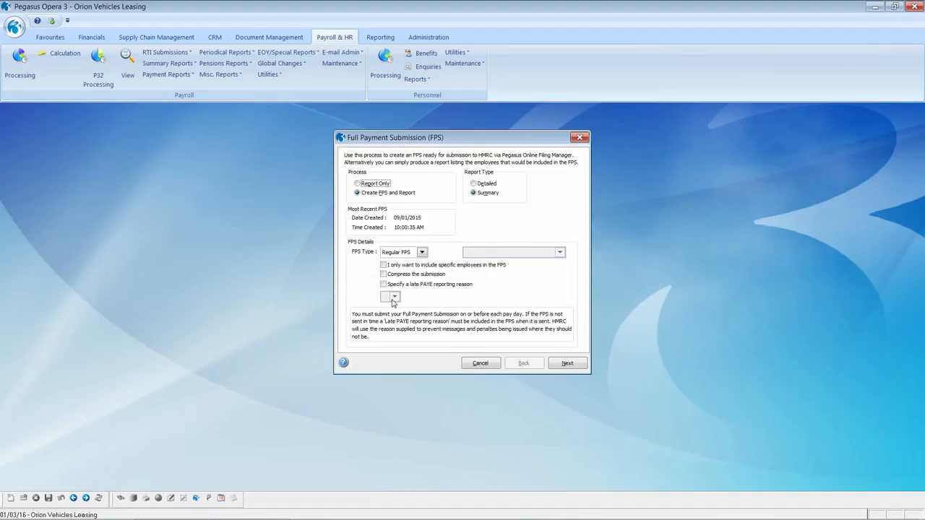
left_click(472, 185)
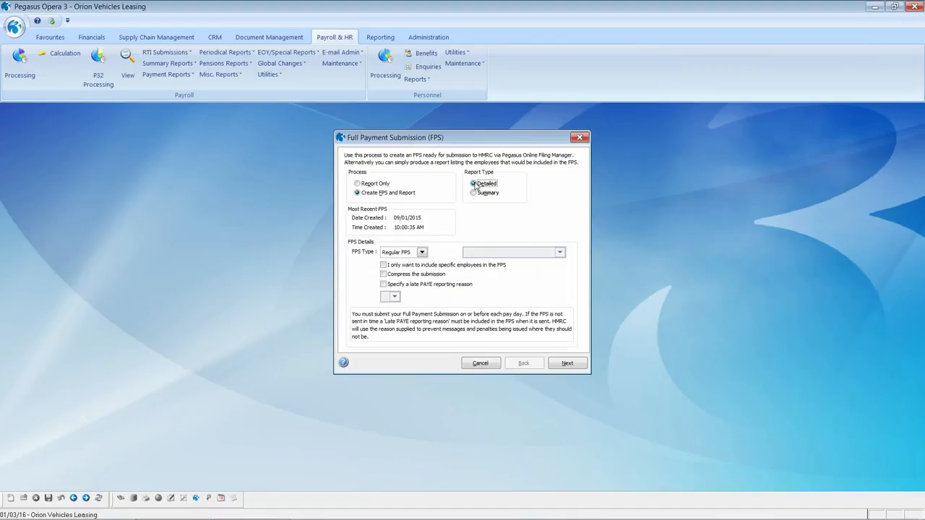
left_click(562, 364)
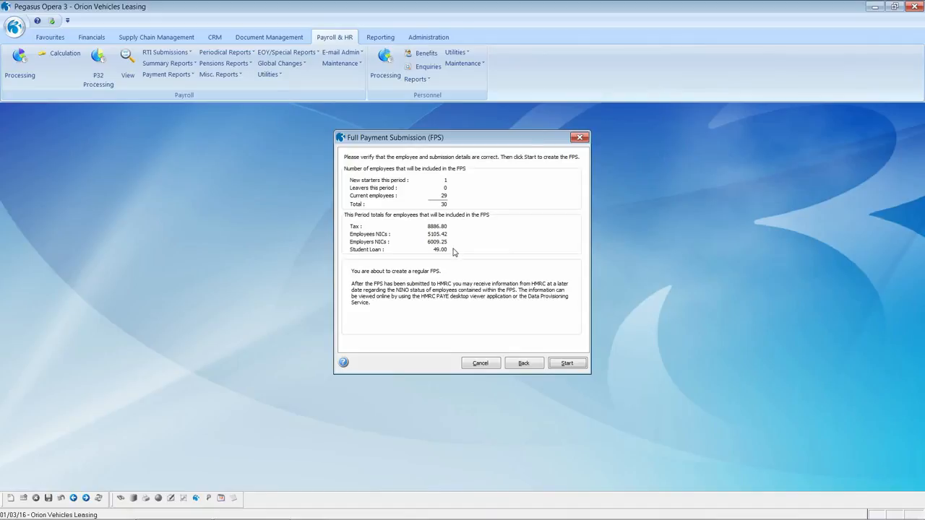
left_click(561, 365)
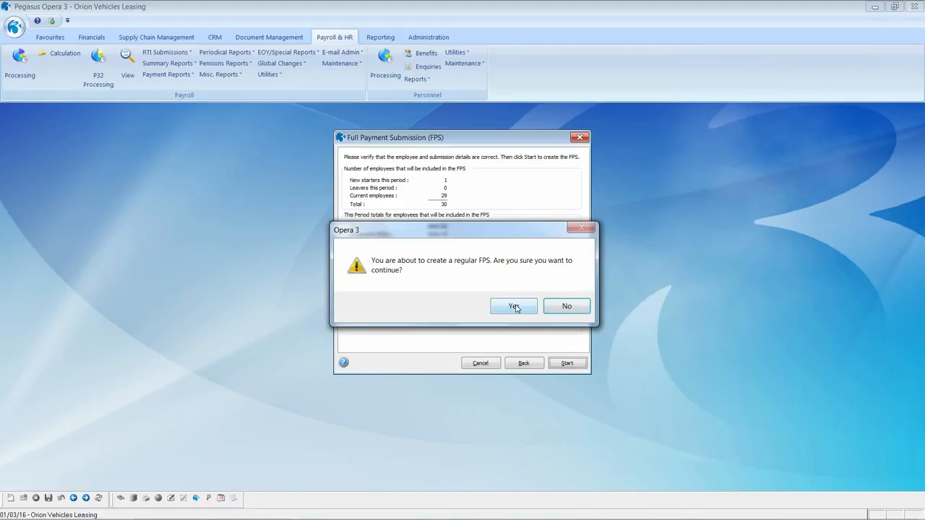
left_click(516, 308)
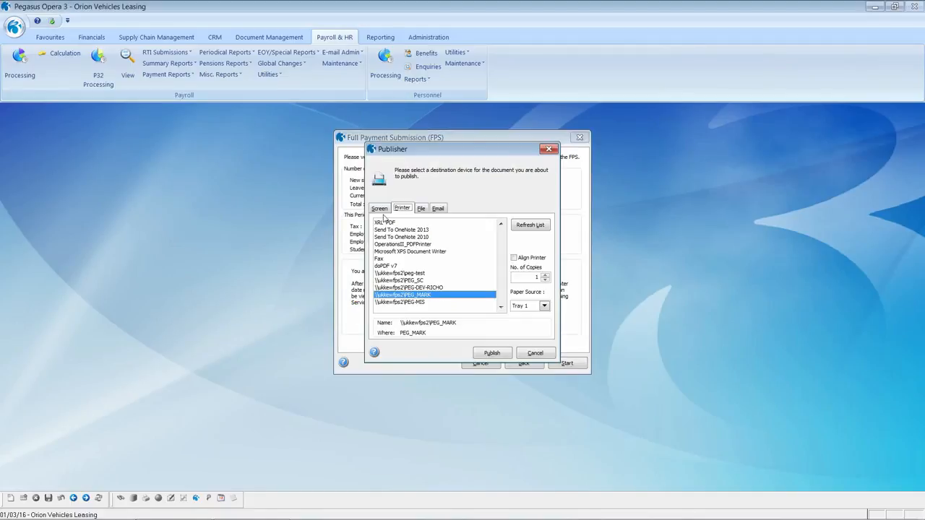
left_click(380, 209)
Preview both pages of the detailed FPS report, then create the FPS file for online filing.
left_click(491, 353)
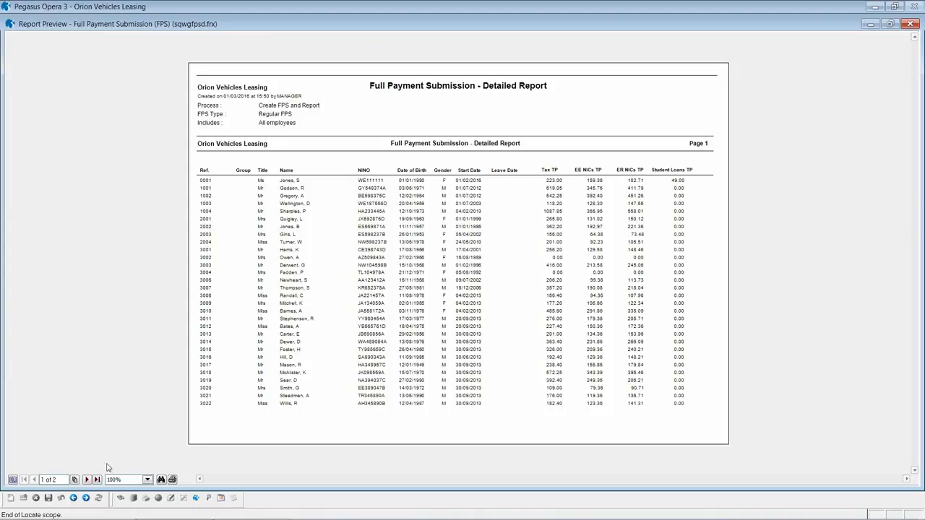
left_click(87, 480)
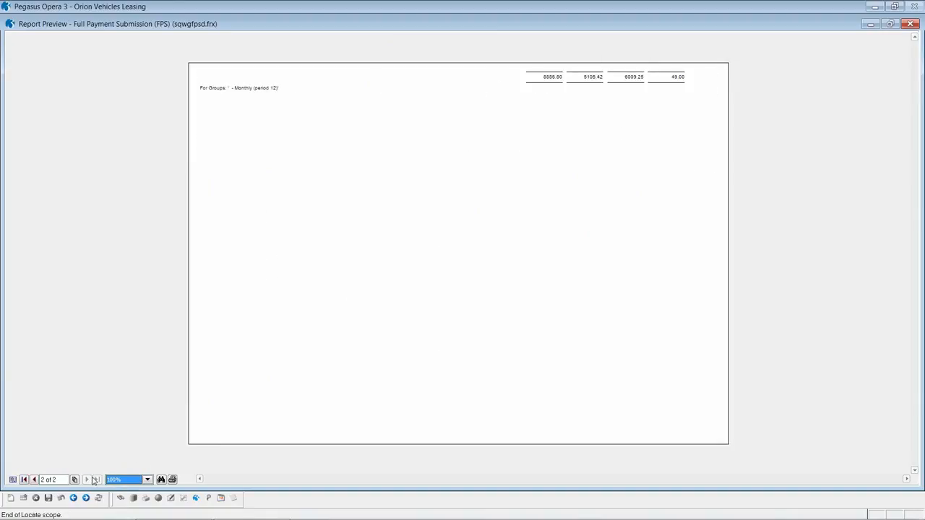
left_click(33, 480)
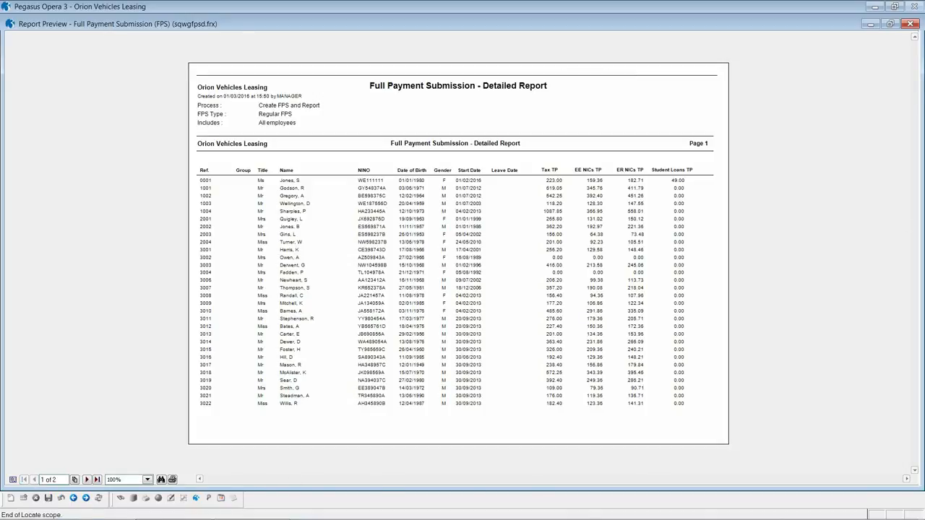
left_click(910, 23)
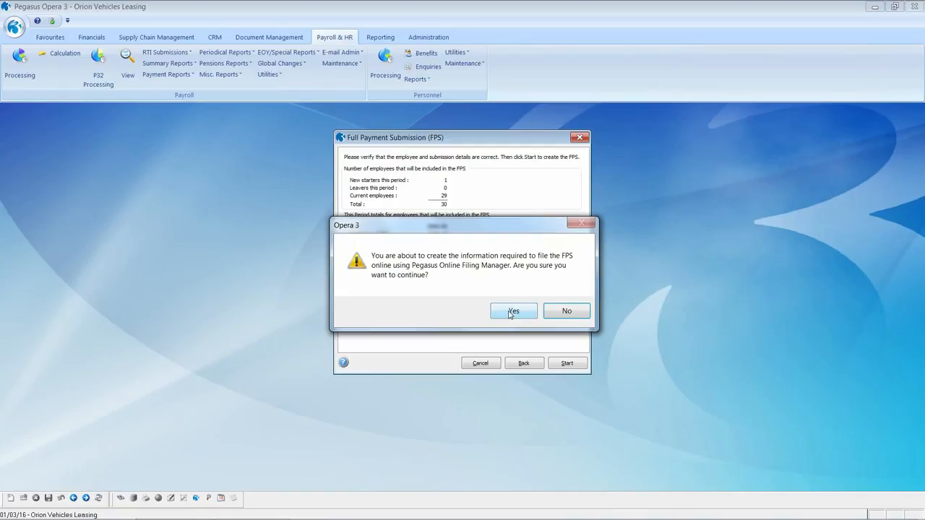
left_click(510, 312)
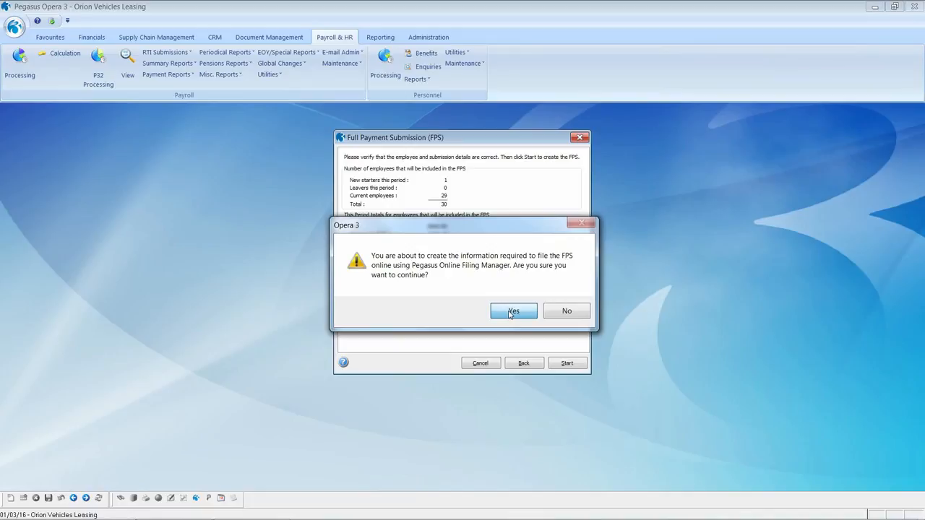
left_click(511, 325)
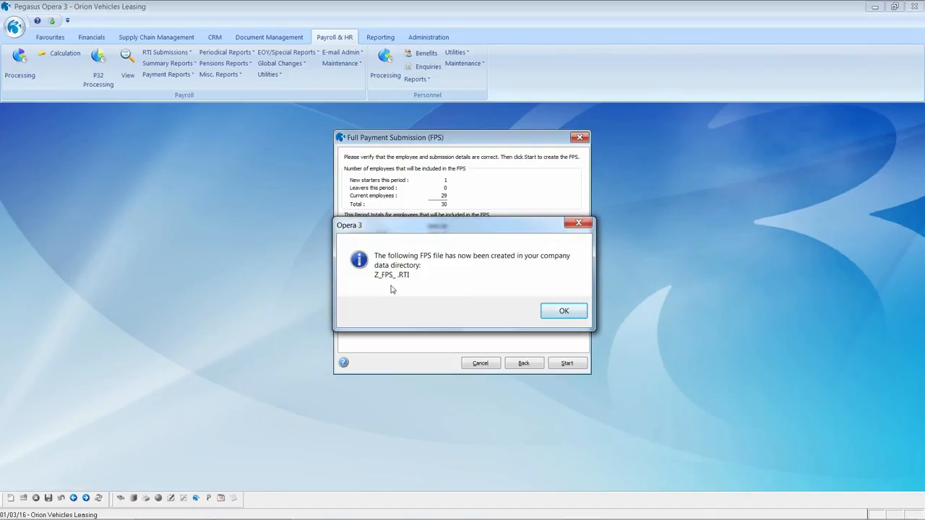
Acknowledge the created FPS file and choose to submit it now.
left_click(564, 312)
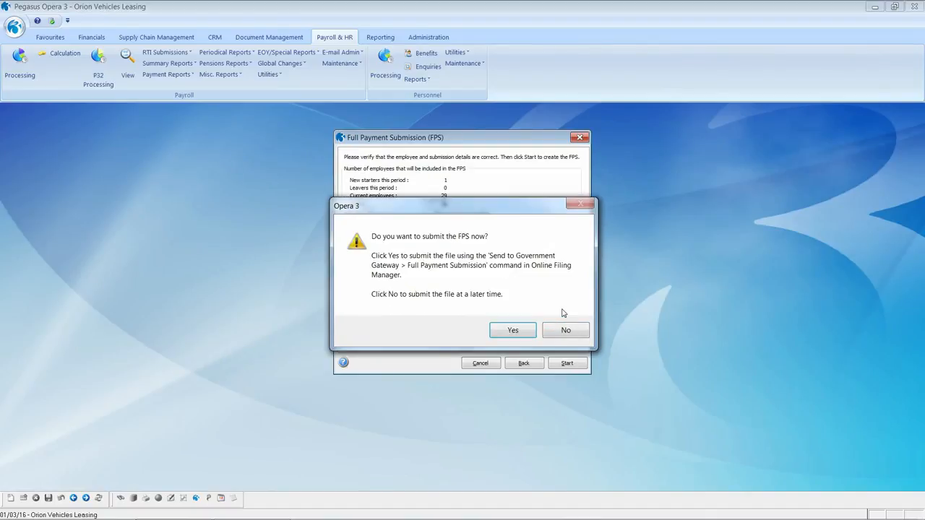
left_click(512, 331)
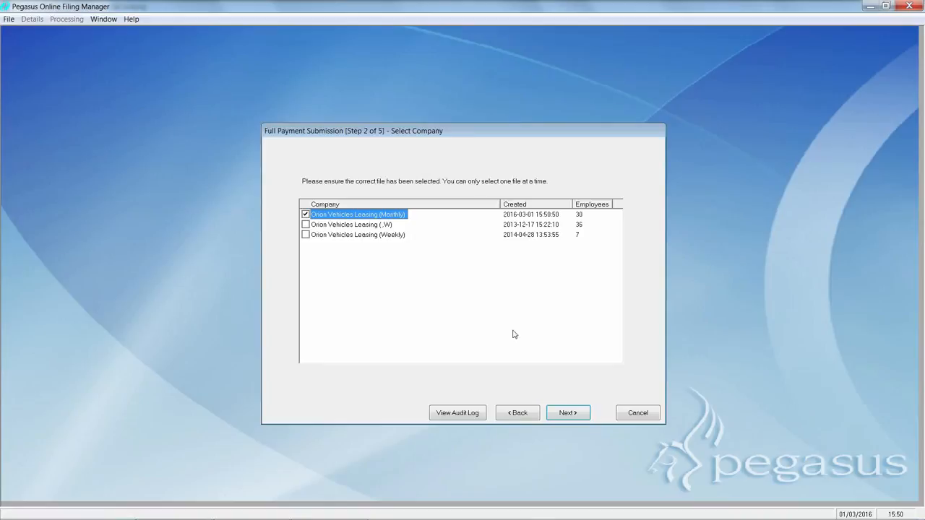
Step through the Monthly FPS filing wizard to its final step, then quit Online Filing Manager.
left_click(568, 413)
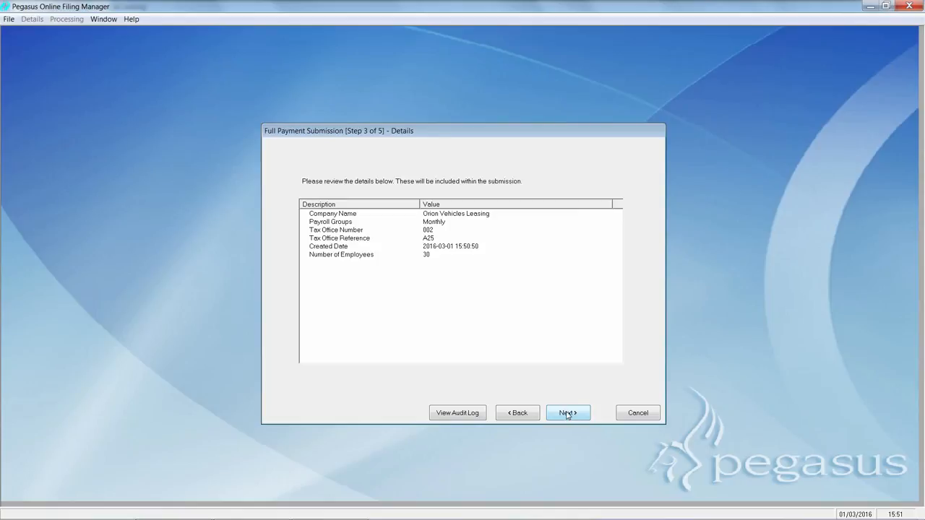
left_click(568, 413)
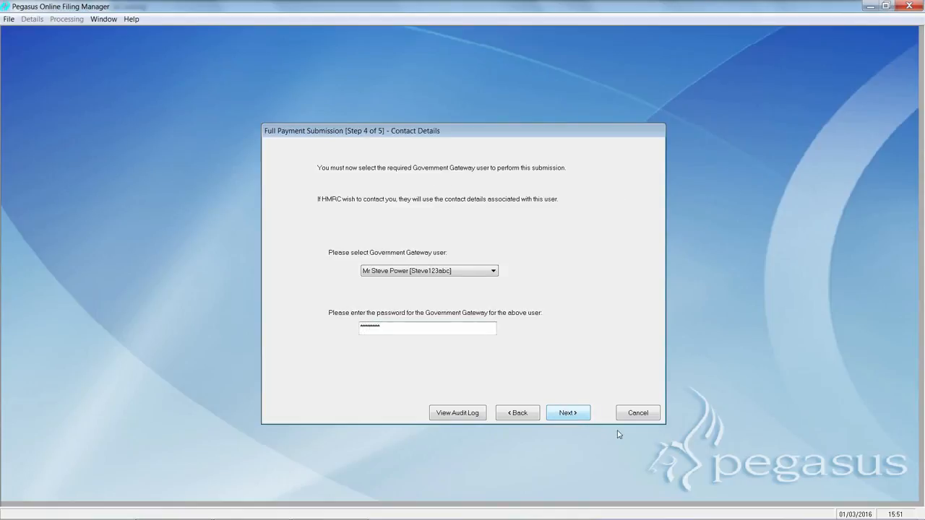
left_click(571, 415)
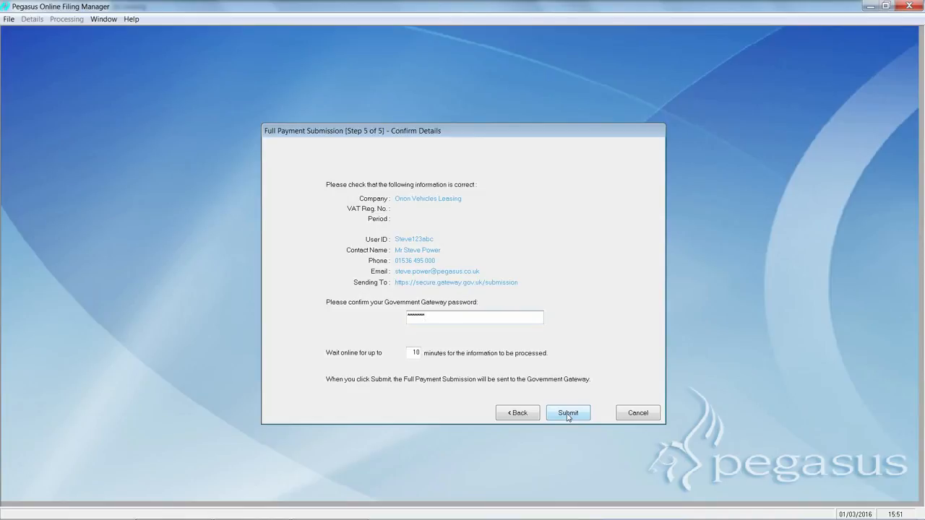
left_click(651, 414)
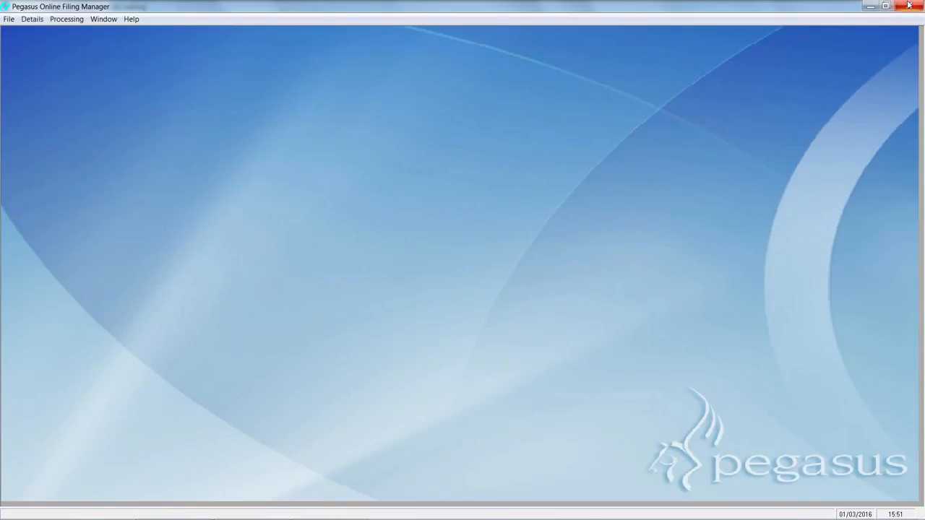
left_click(909, 5)
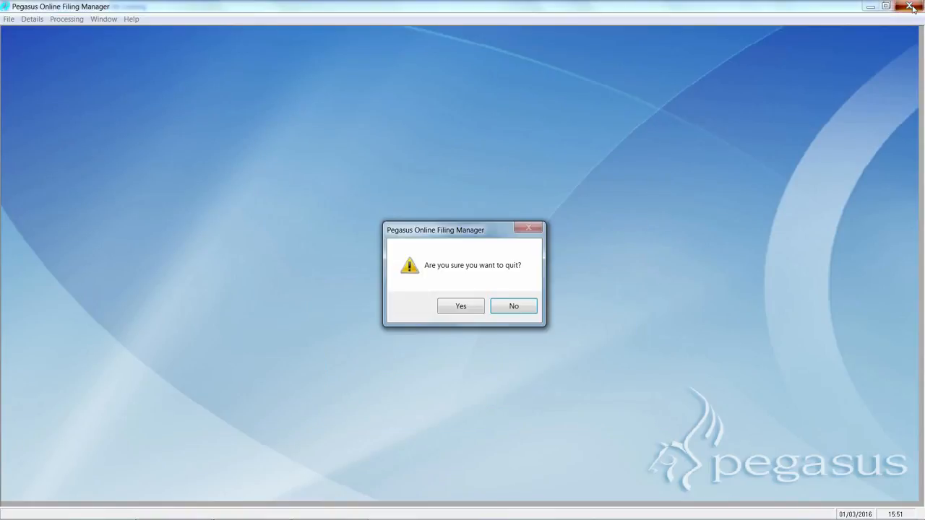
left_click(461, 306)
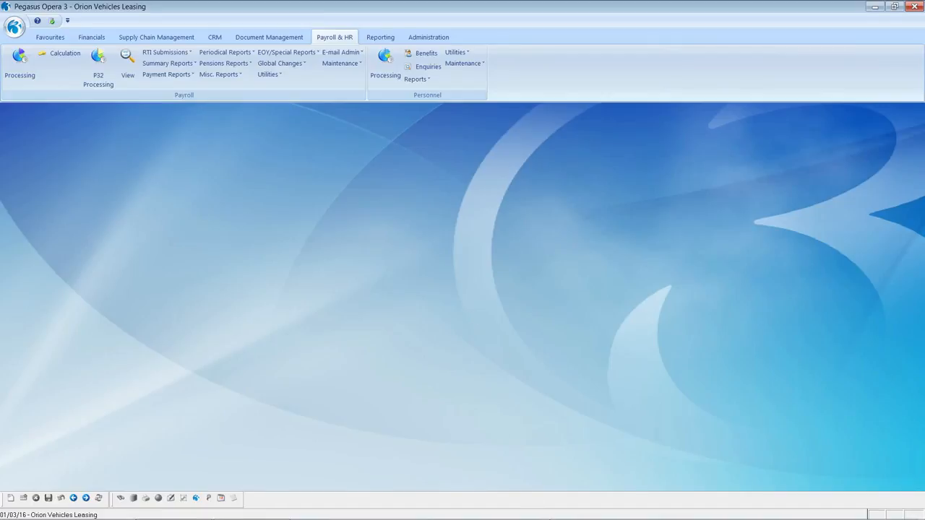
left_click(97, 73)
left_click_drag(613, 197, 613, 293)
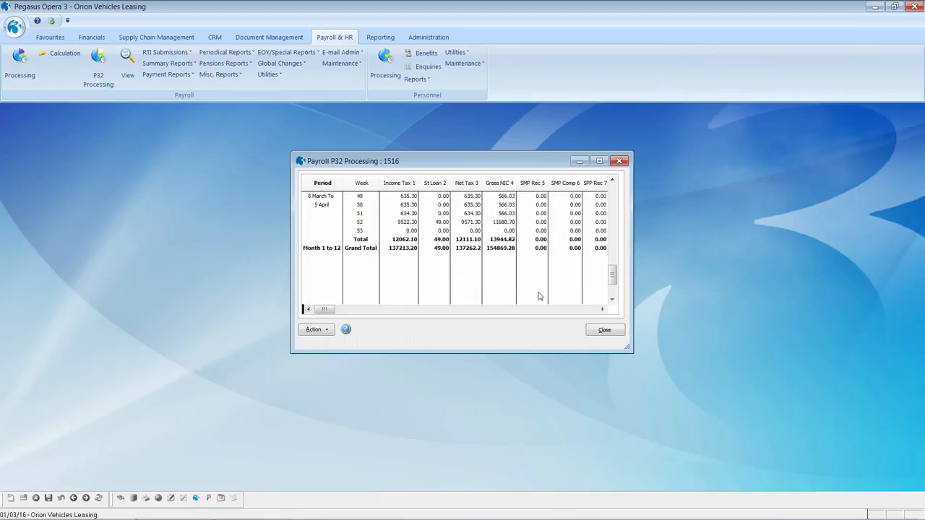
left_click(365, 224)
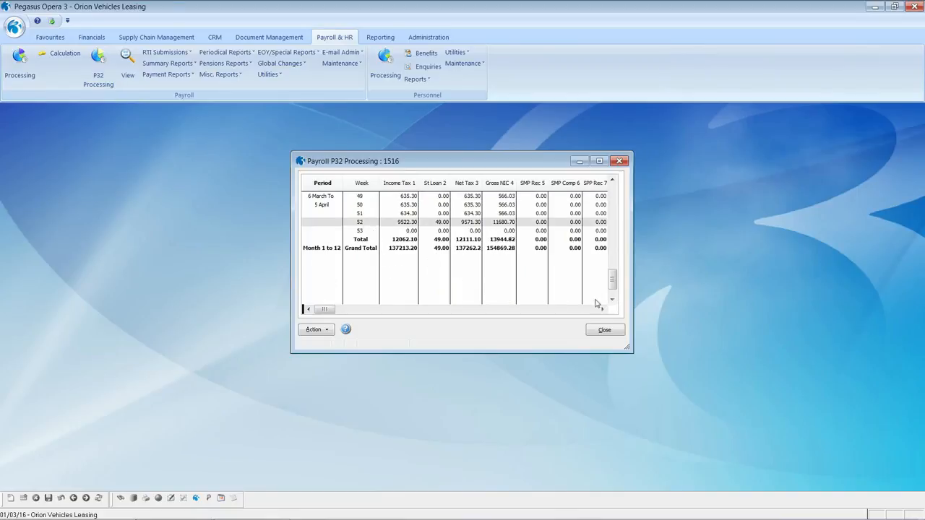
left_click_drag(601, 311, 601, 312)
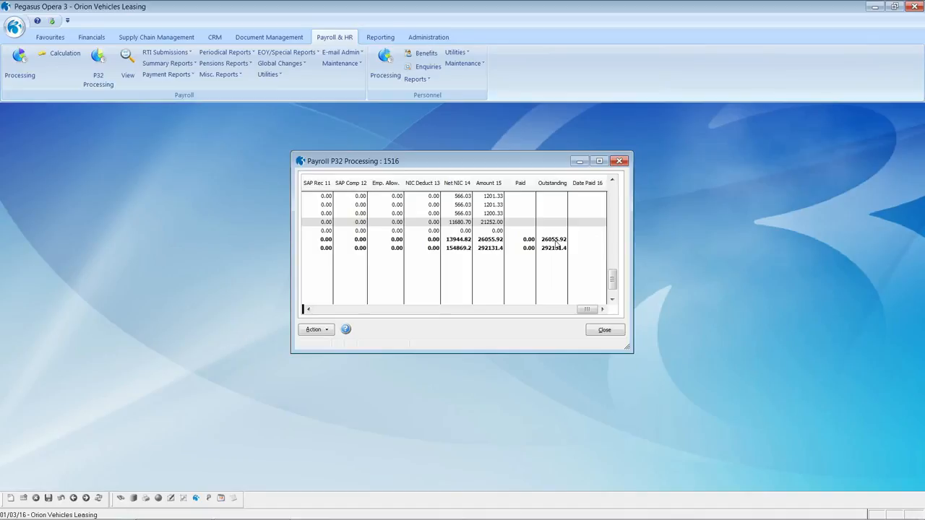
left_click(596, 331)
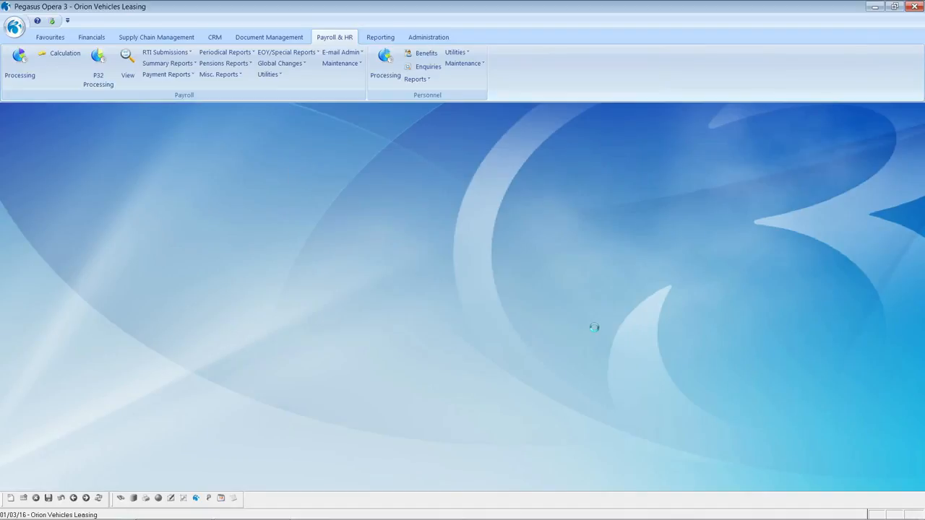
Start the Monthly period 12 payroll update, proceeding with no pension schemes selected.
left_click(268, 74)
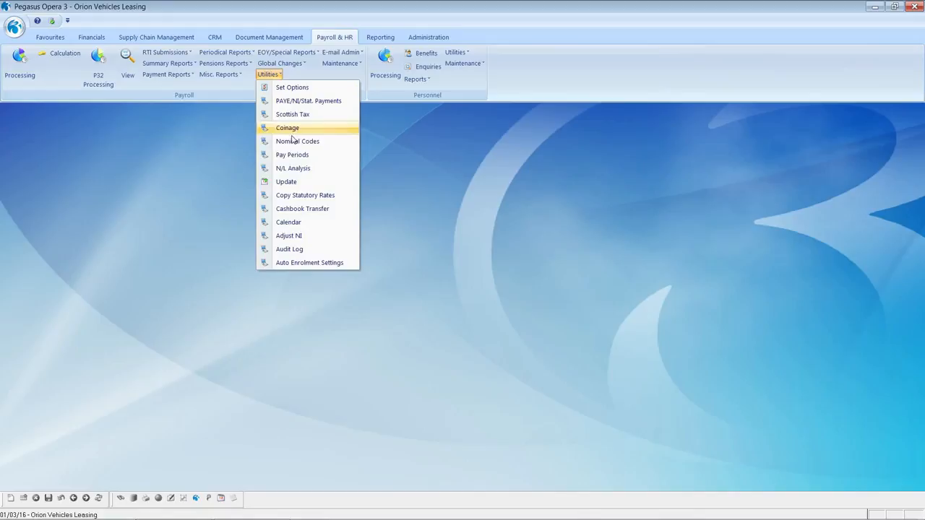
left_click(295, 183)
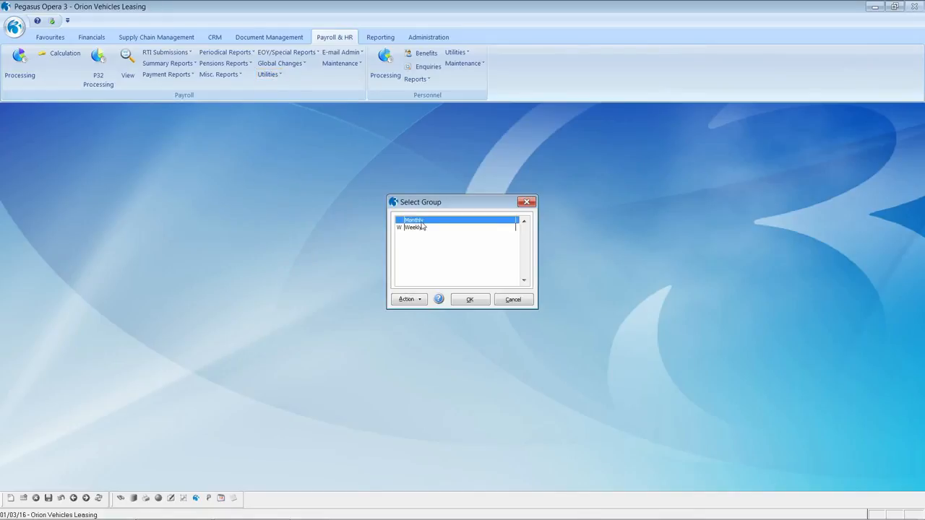
left_click(474, 300)
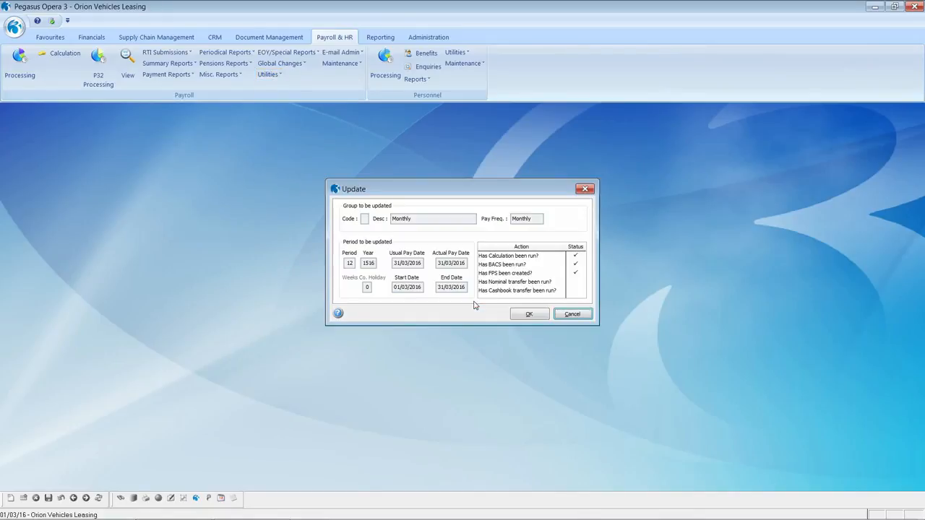
left_click(527, 316)
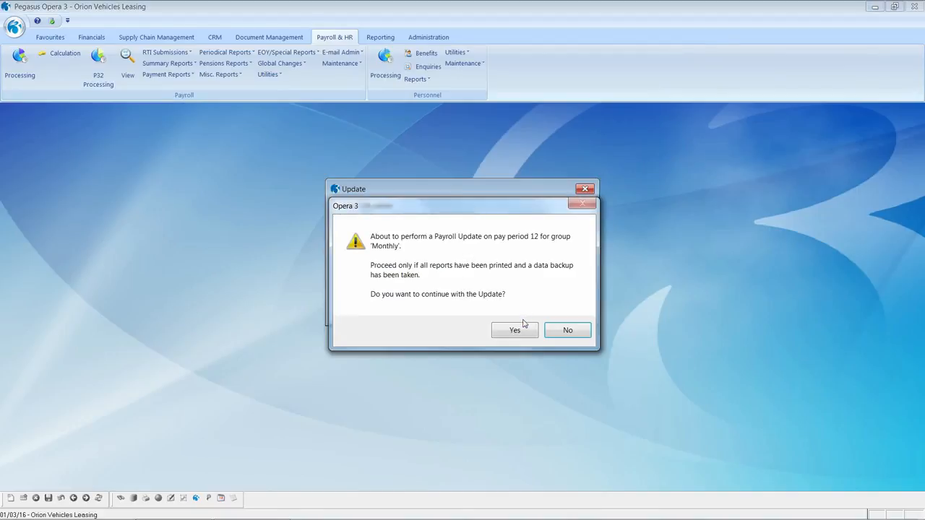
left_click(515, 330)
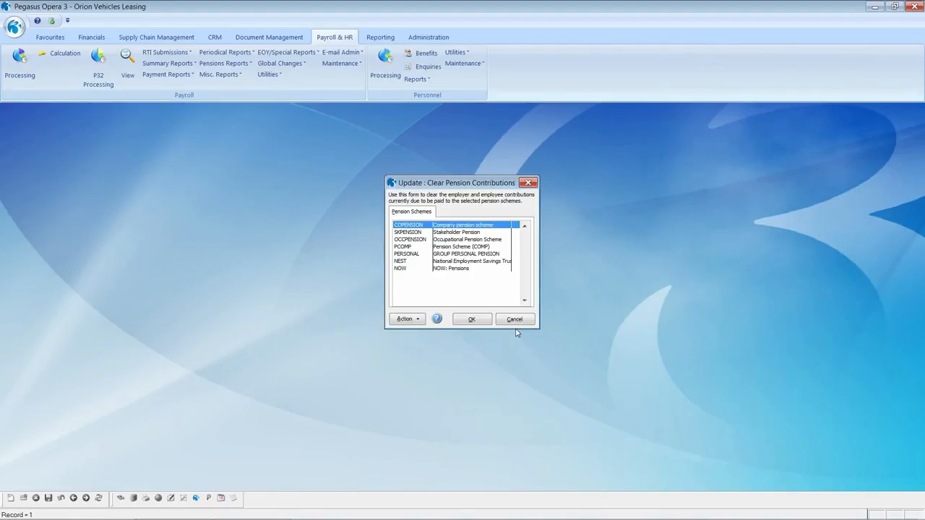
left_click(483, 321)
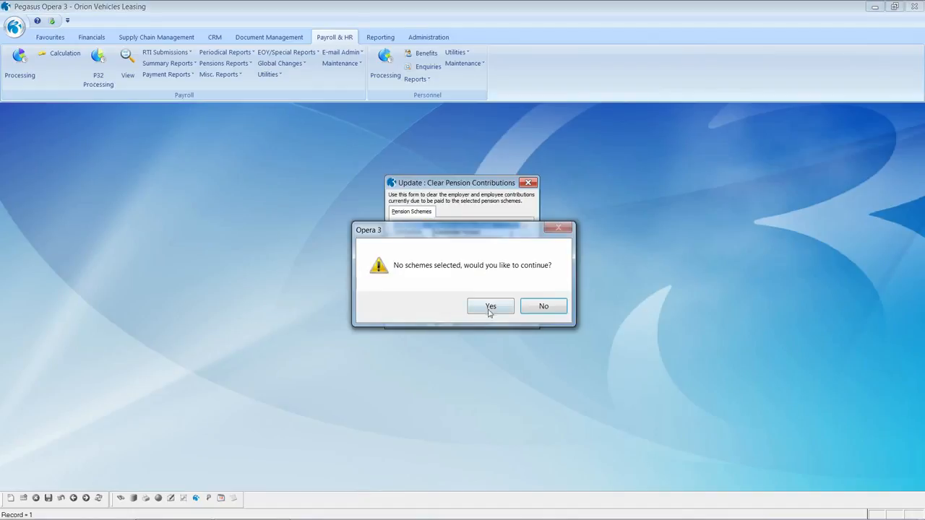
left_click(490, 307)
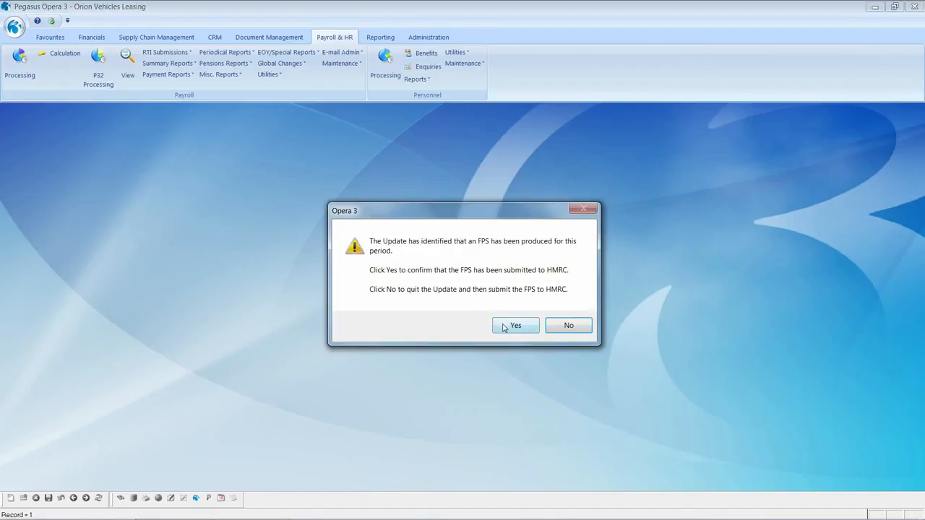
Confirm the FPS was submitted, accept the RTI reminder, and complete the update successfully.
left_click(503, 328)
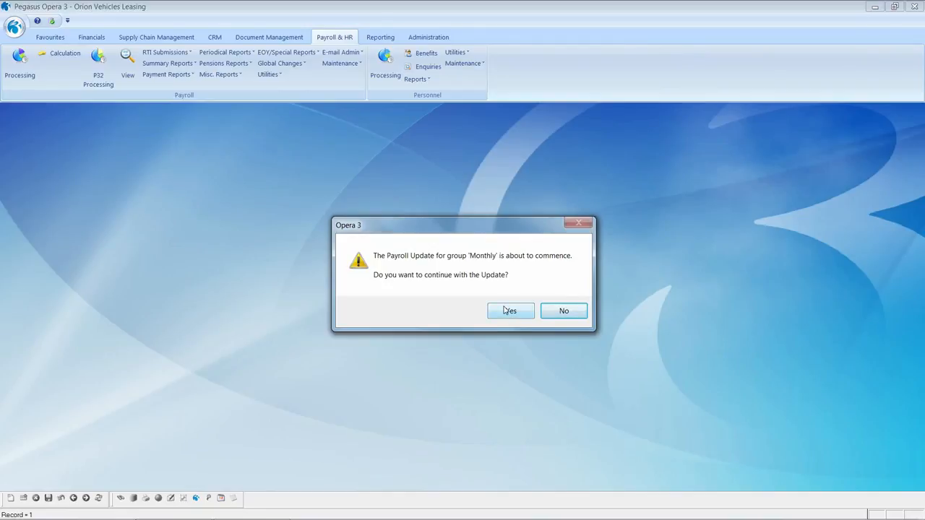
left_click(508, 311)
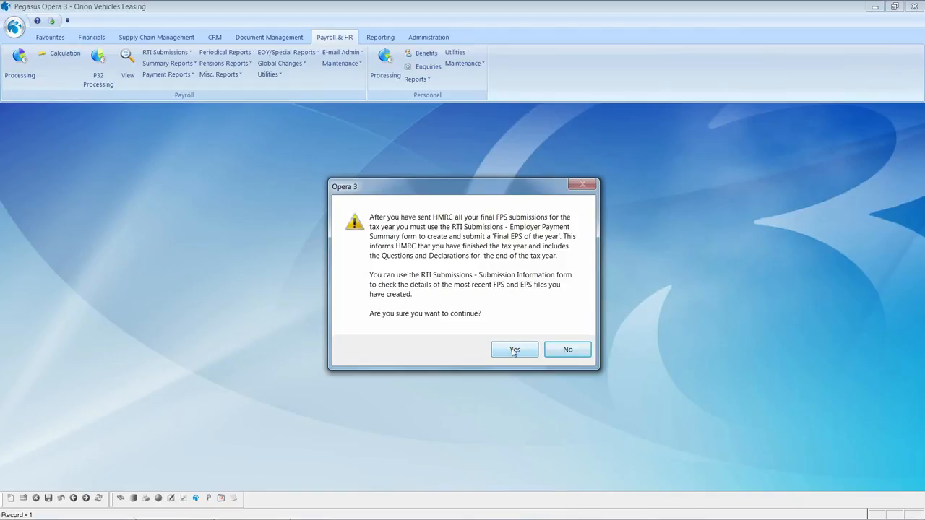
left_click(514, 351)
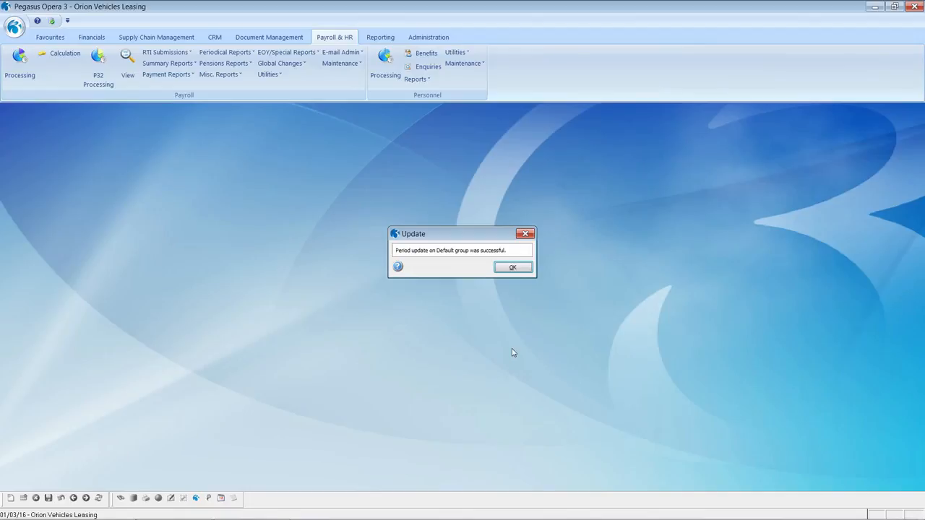
left_click(512, 268)
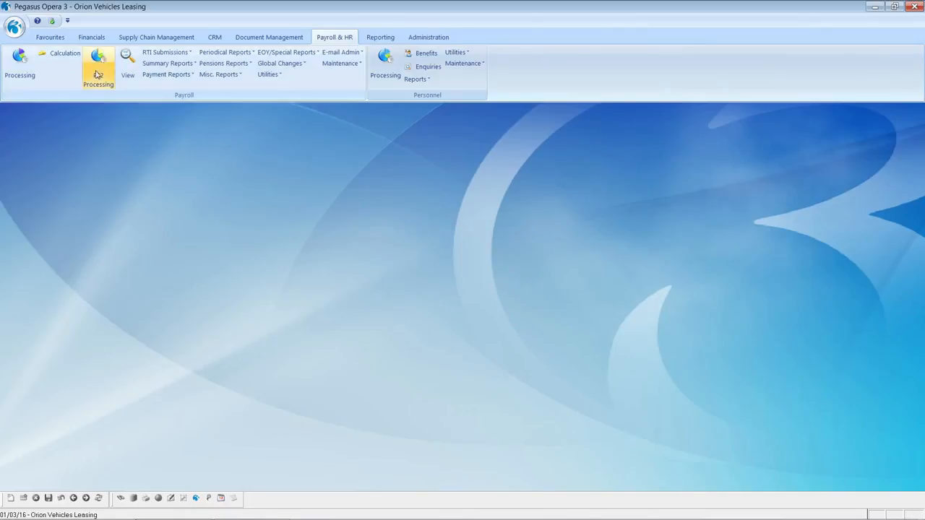
Open Monthly payroll processing and review employee 0001's month 12 history and payslip PDF.
left_click(22, 61)
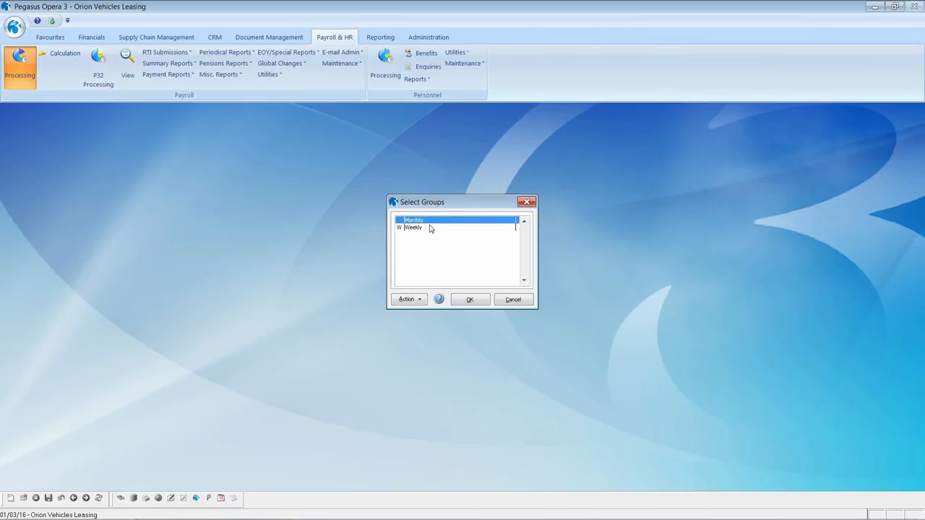
left_click(469, 299)
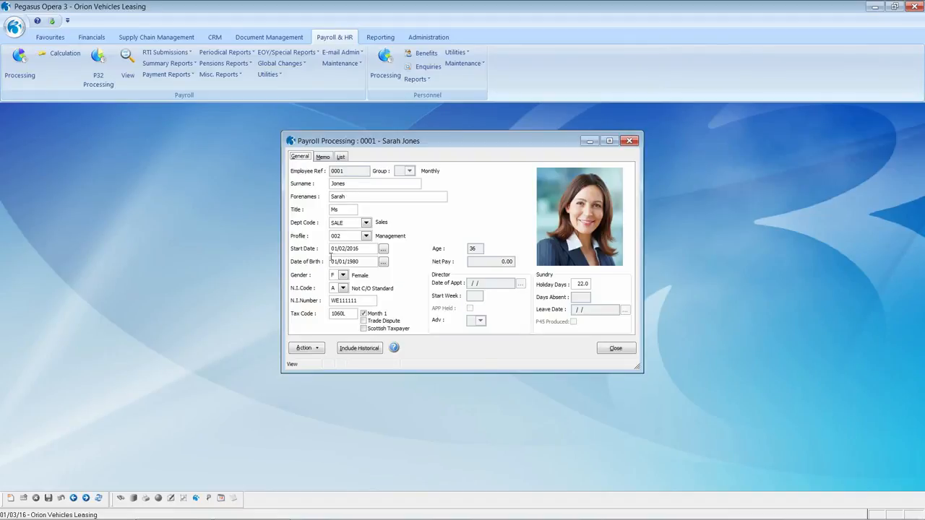
left_click(317, 350)
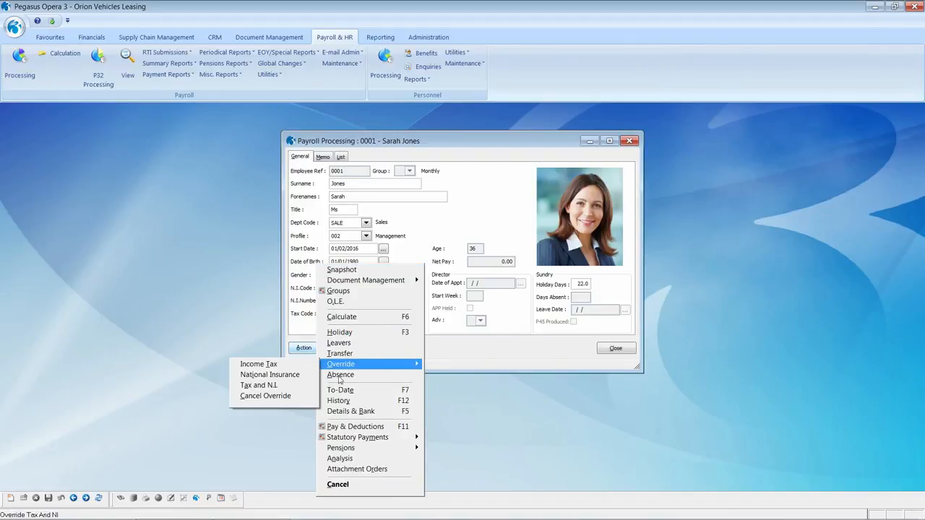
left_click(339, 401)
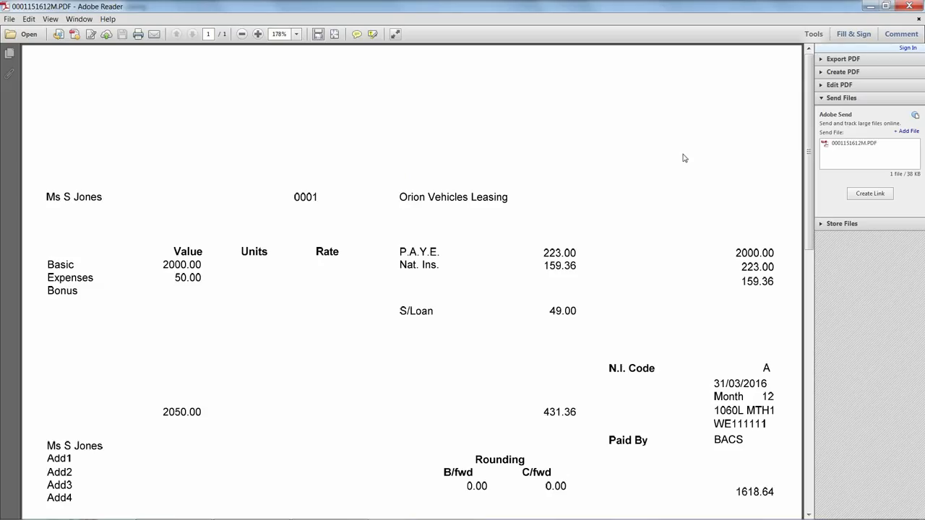
scroll(684, 157, "down", 2)
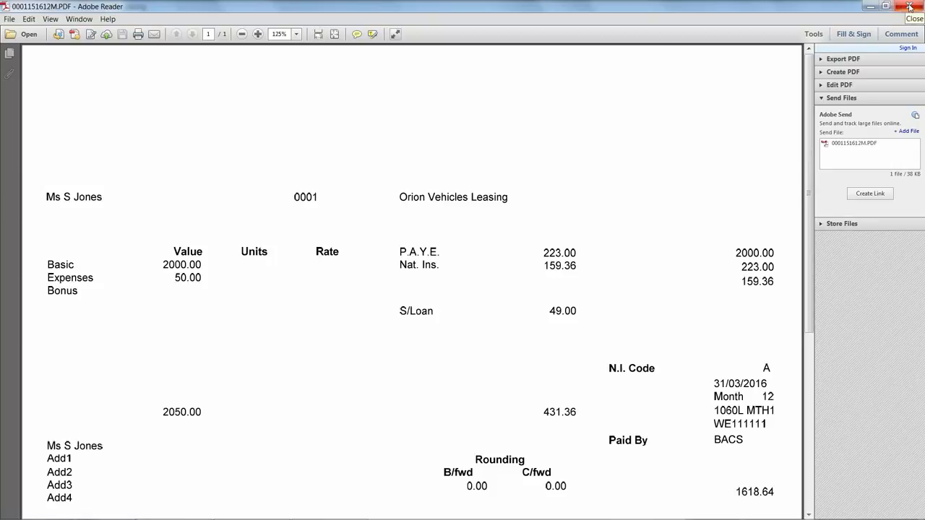
left_click(909, 6)
left_click(615, 356)
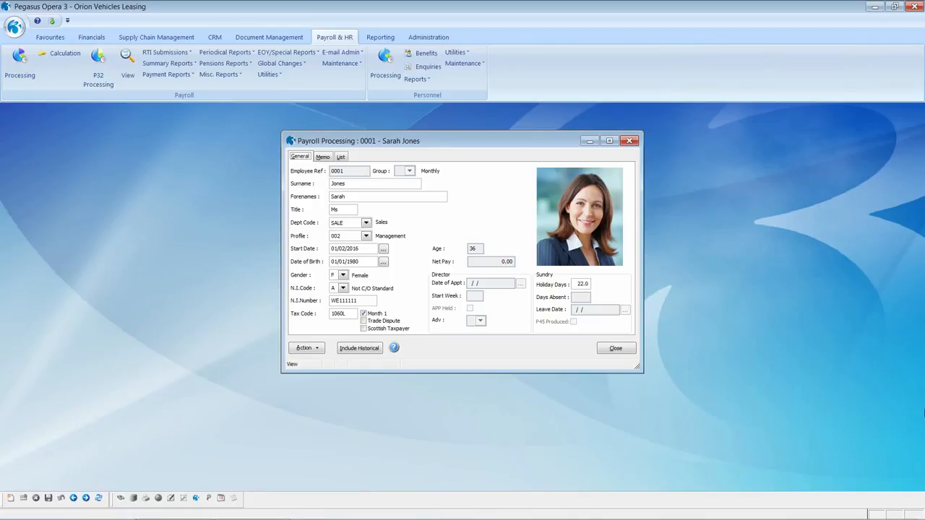
left_click(340, 157)
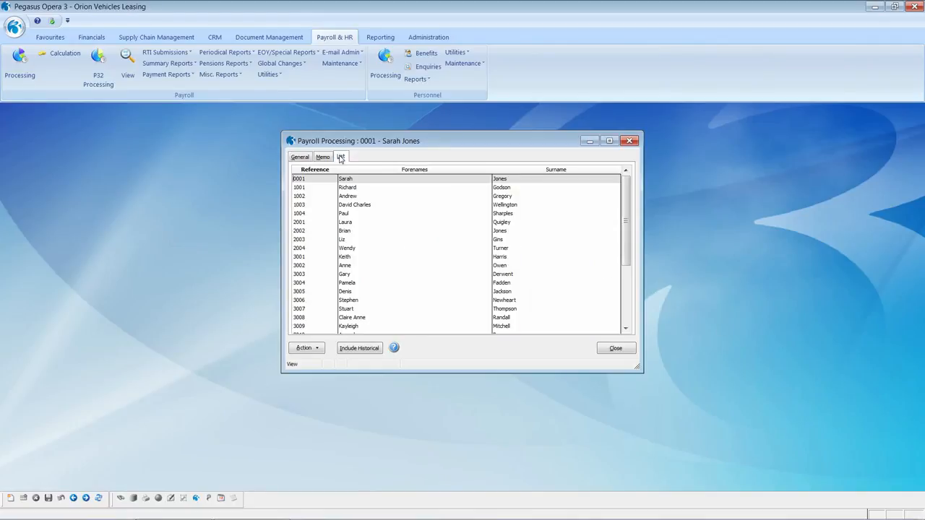
Open employee 2004's record and bring up her Statutory Maternity Pay details.
double_click(347, 250)
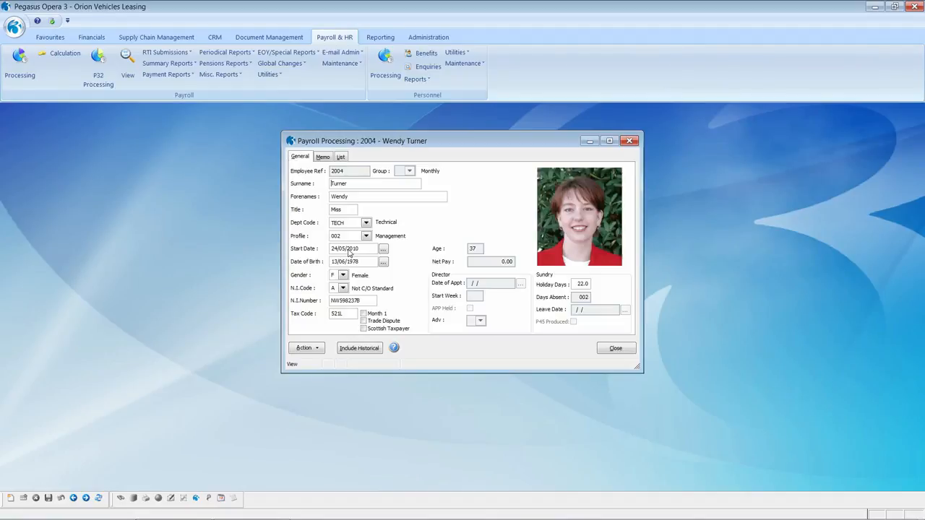
left_click(304, 348)
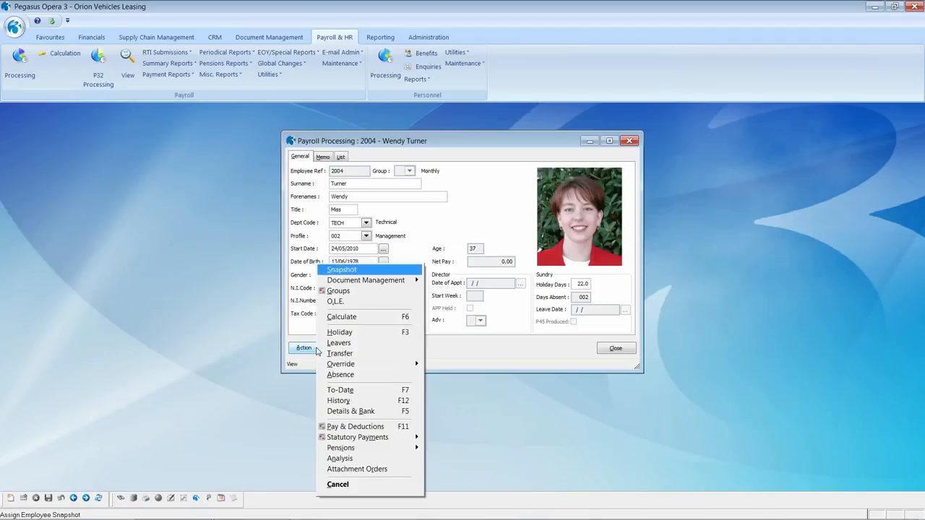
mouse_move(347, 442)
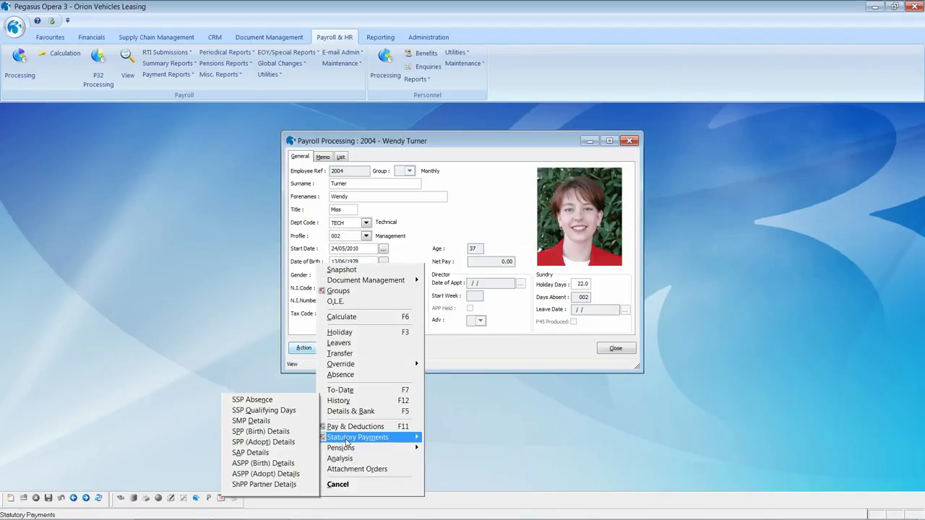
left_click(285, 423)
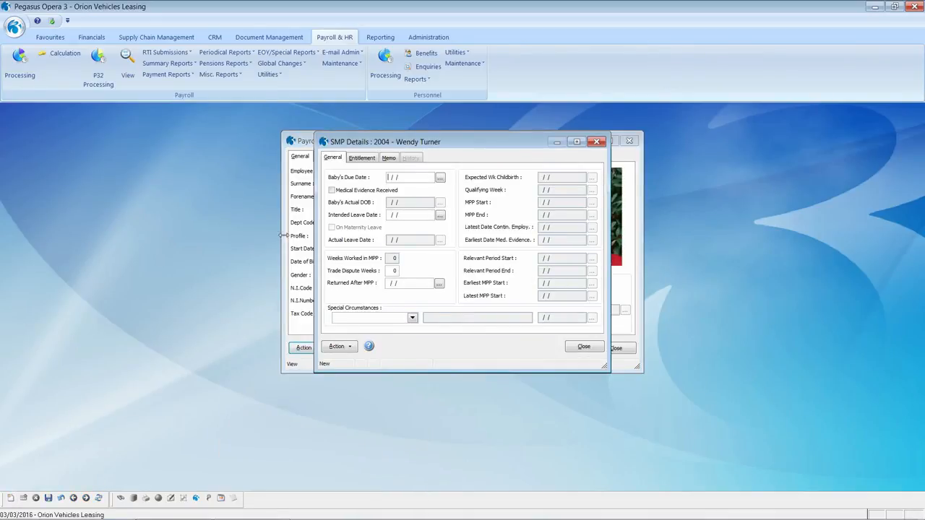
Enter baby's due date 01/07/2016, tick Medical Evidence Received, and set intended leave from 15/06/2016.
left_click(388, 176)
type("01/07/2016")
key("Tab")
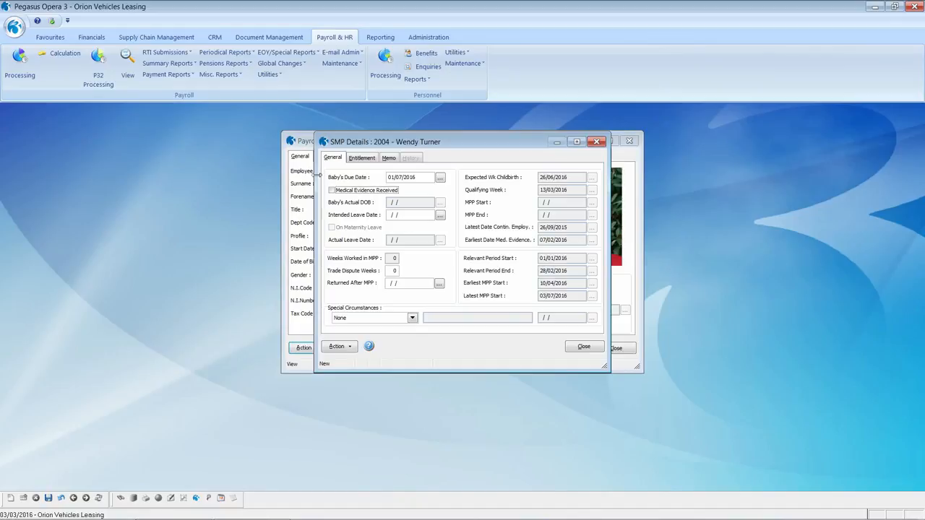
left_click(332, 191)
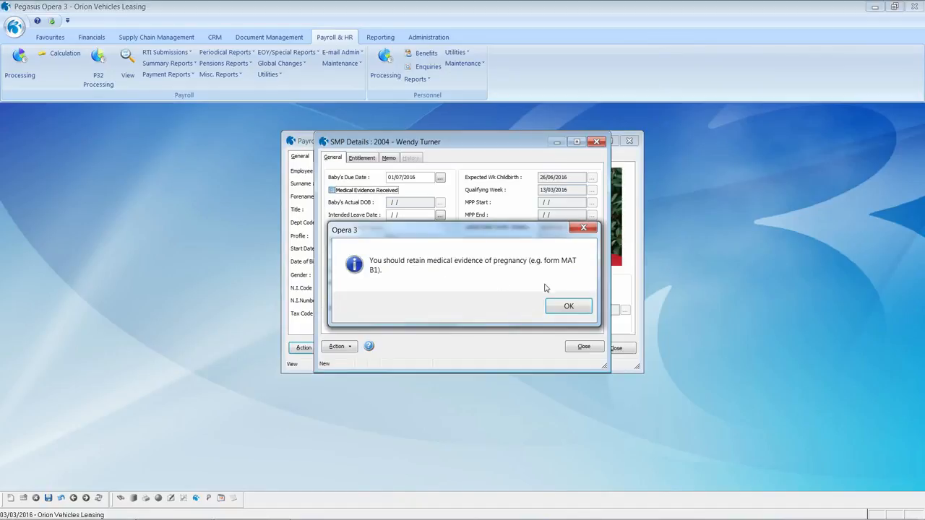
left_click(561, 309)
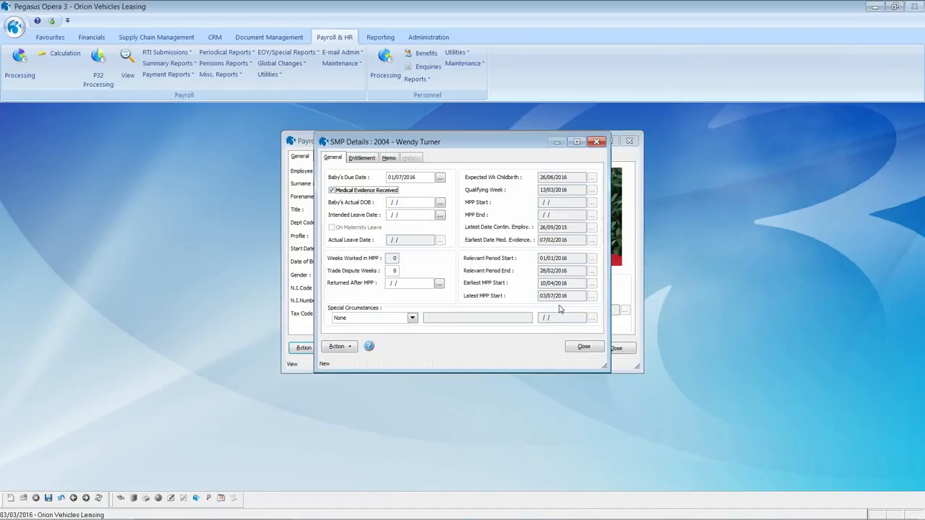
left_click(408, 215)
type("15/")
type("06/20")
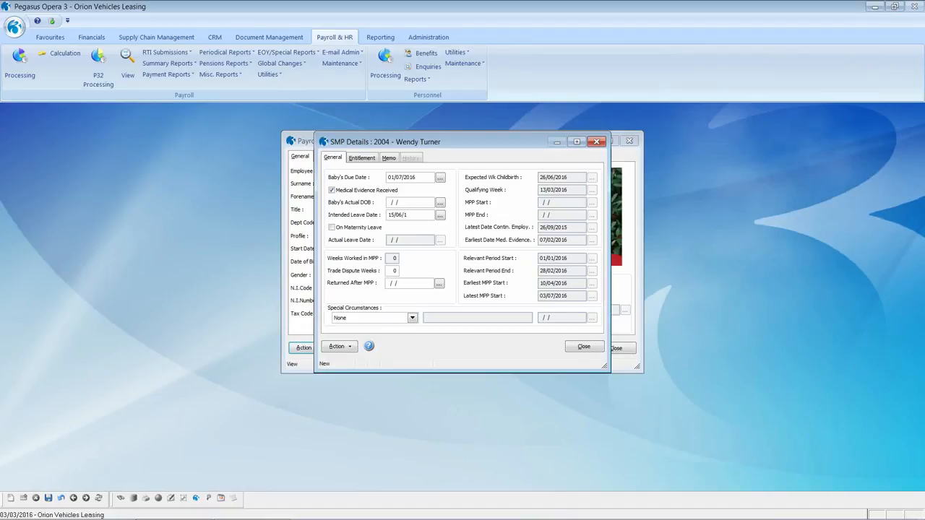
type("16")
key("Tab")
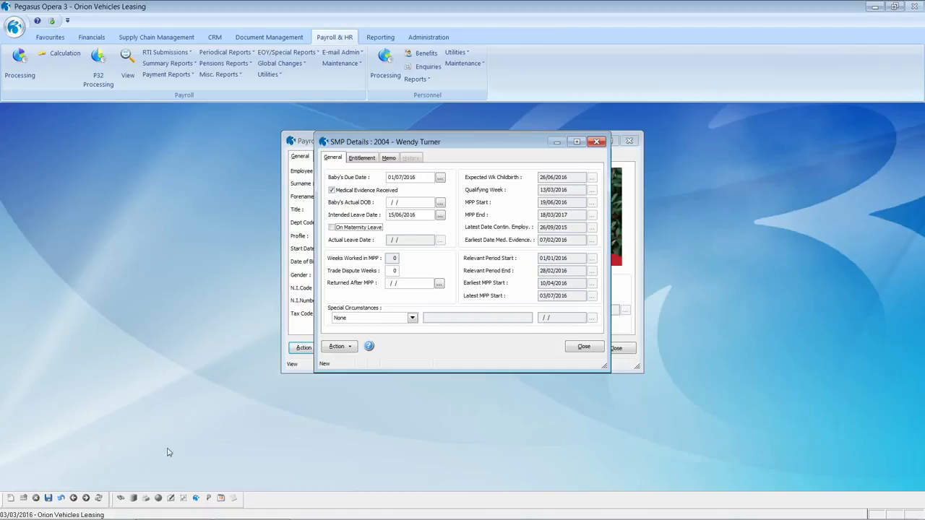
Save, confirming 26 weeks' employment and marking the employee on maternity leave, with MPP starting 19/06/2016.
left_click(47, 499)
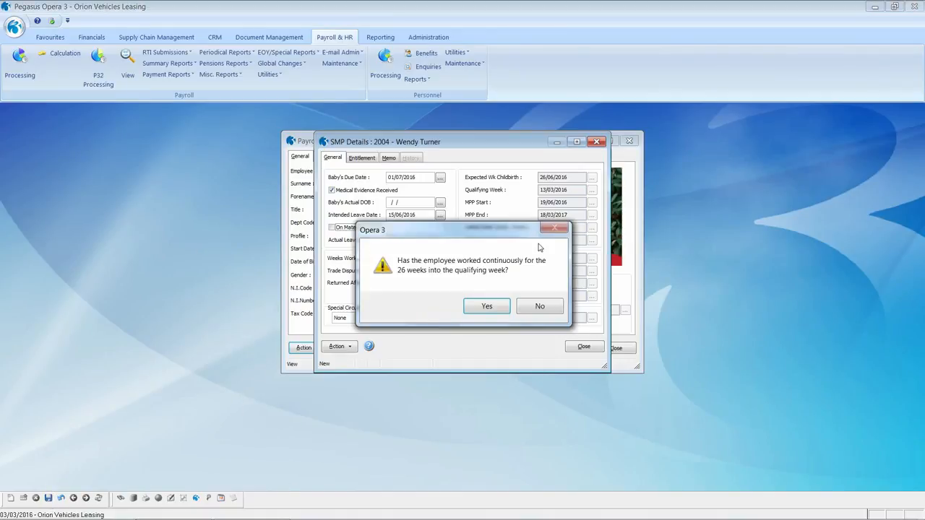
left_click(498, 307)
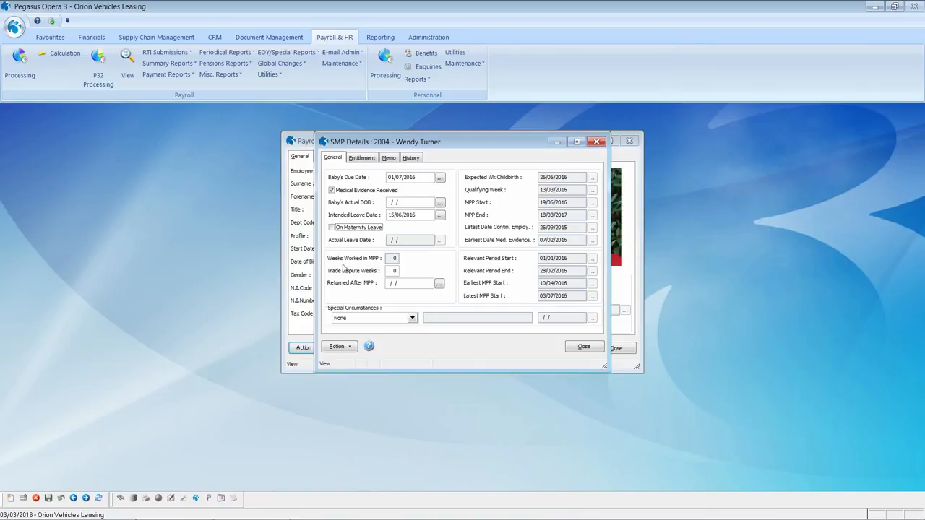
left_click(332, 227)
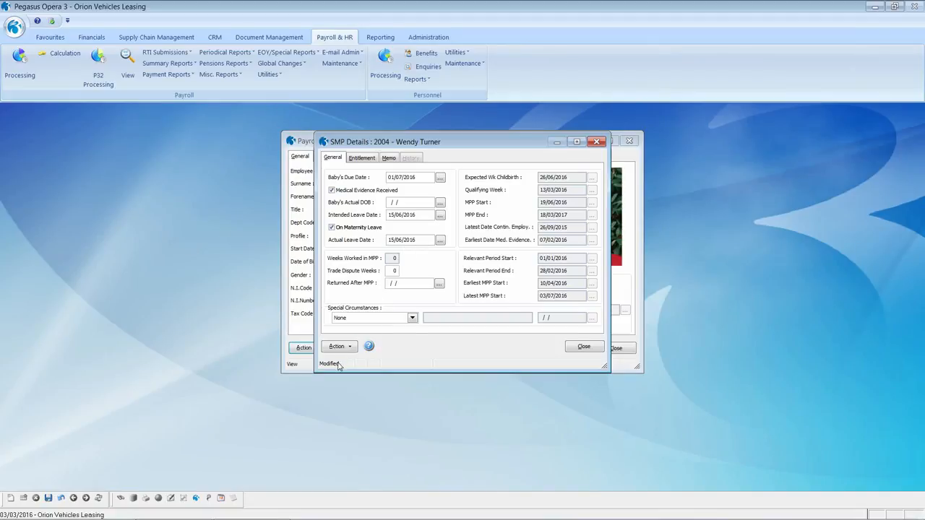
left_click(49, 499)
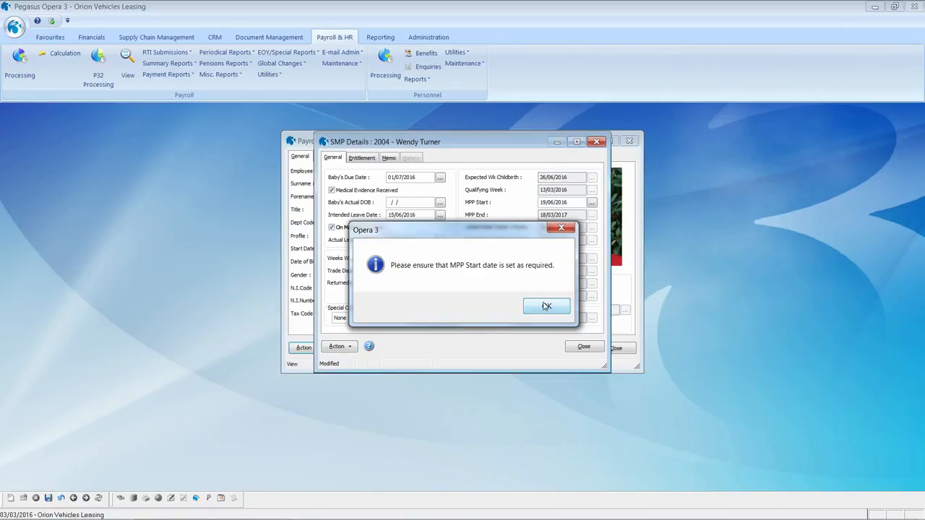
left_click(546, 307)
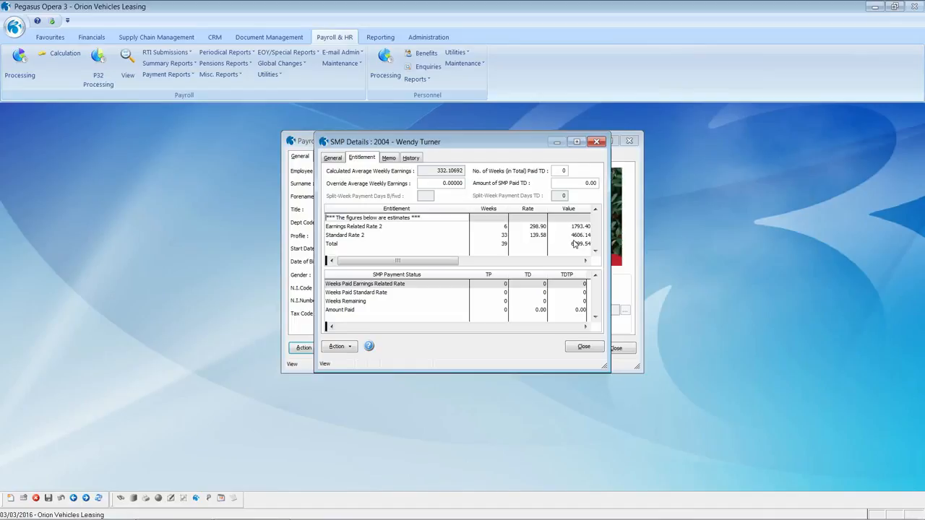
Close SMP details, calculate the period's pay (net 628.07), and close the payroll record.
left_click(584, 346)
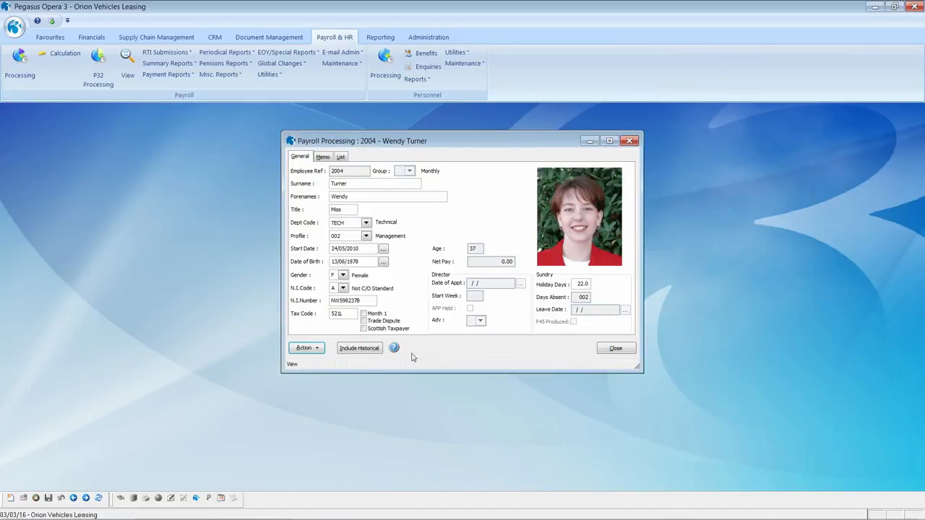
left_click(311, 349)
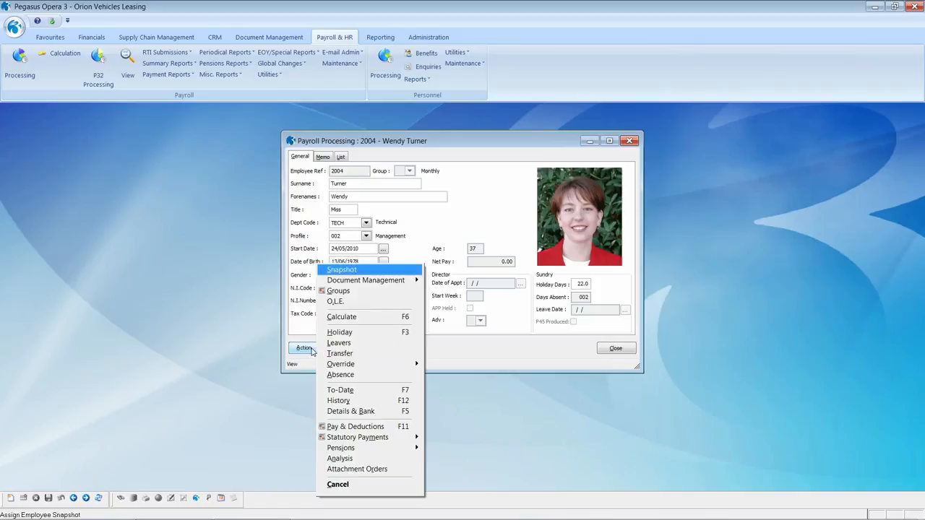
left_click(357, 318)
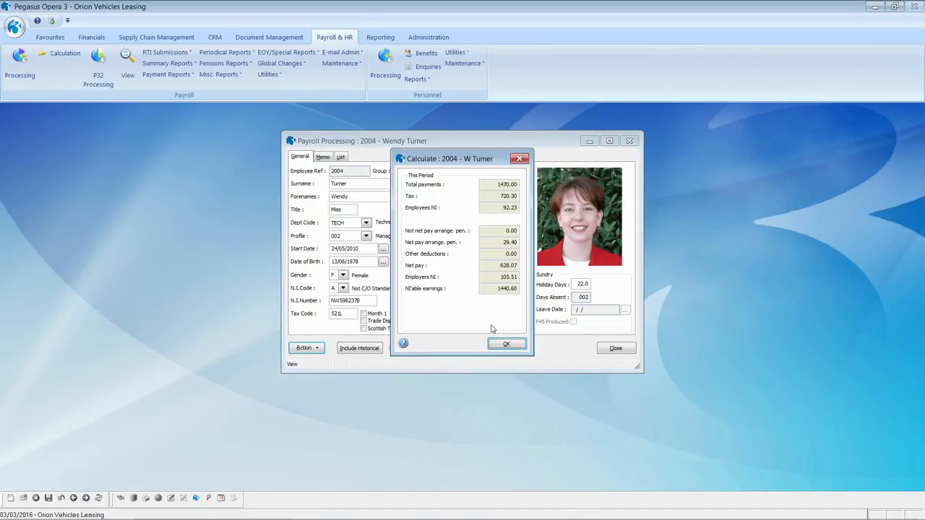
left_click(503, 345)
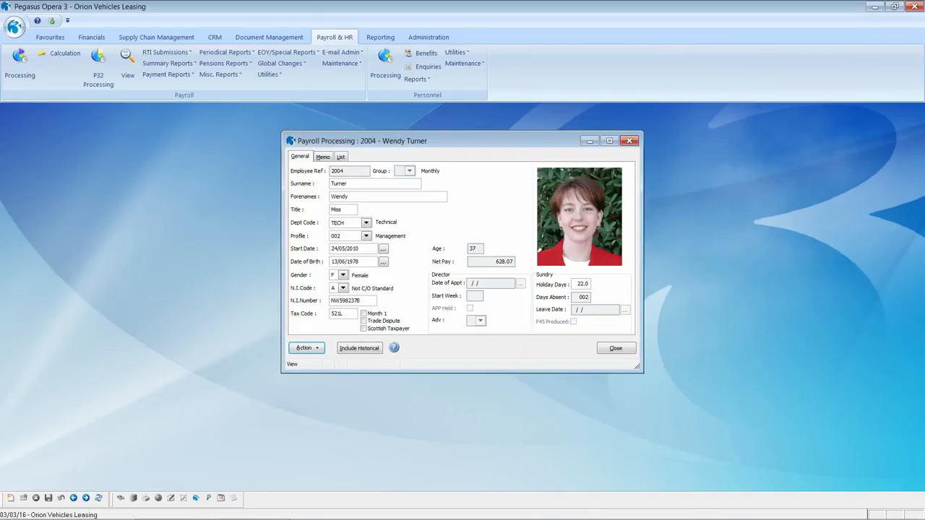
left_click(620, 348)
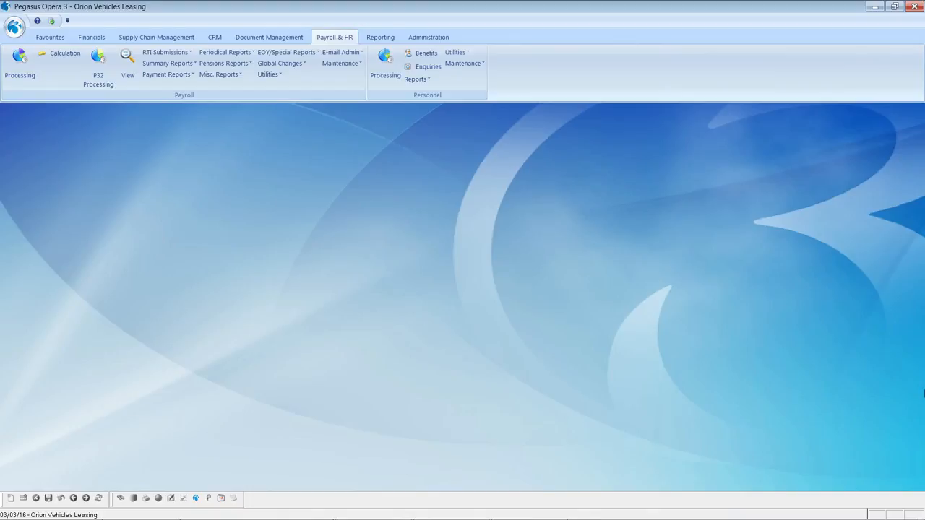
Open Payroll View for the Weekly group and load data from 01/01/2015.
left_click(126, 57)
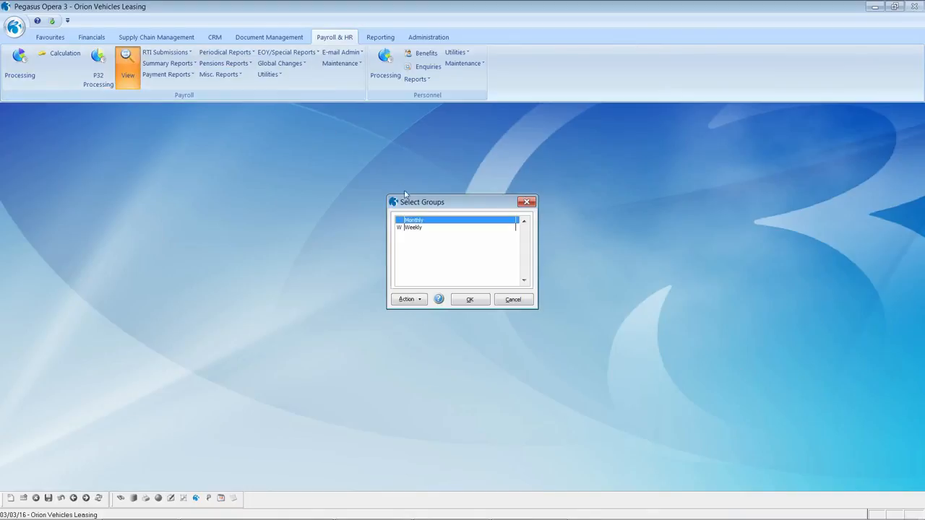
left_click(415, 228)
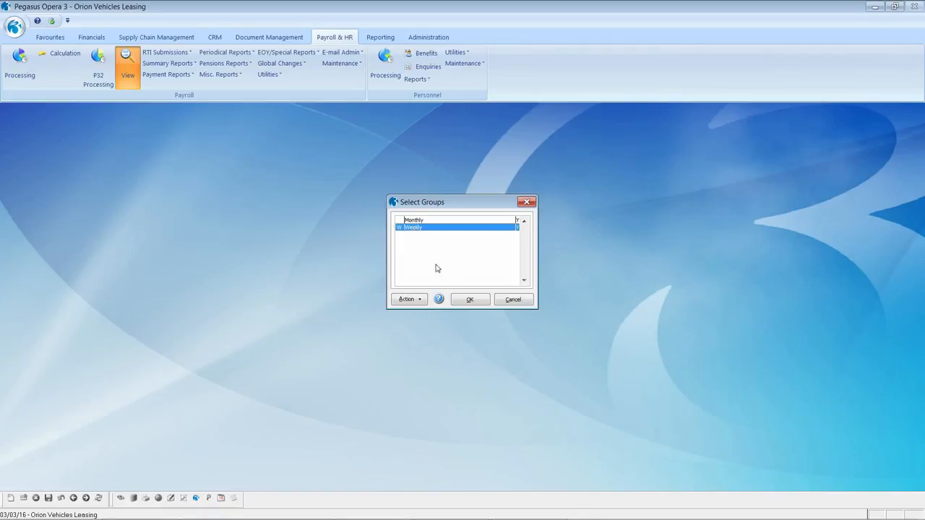
left_click(459, 302)
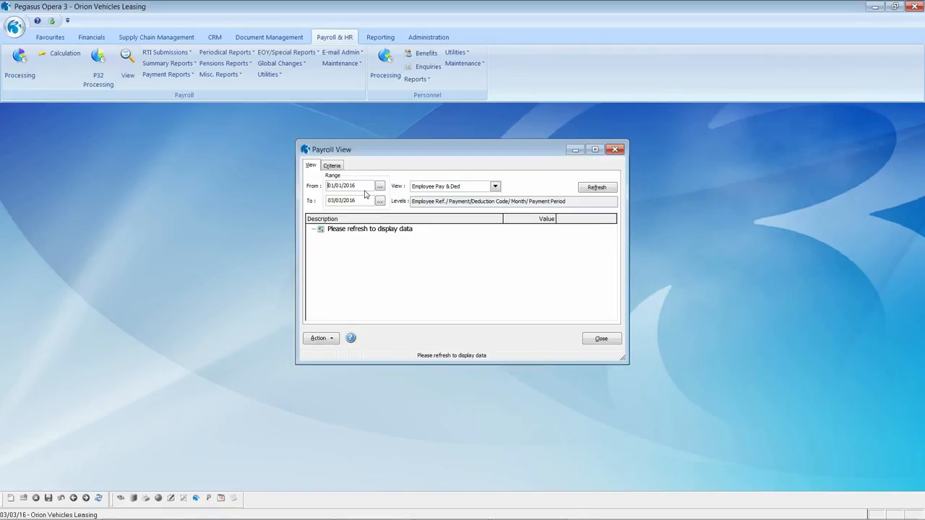
left_click_drag(365, 186, 306, 175)
type("01/01/2015")
key("Tab")
left_click(587, 190)
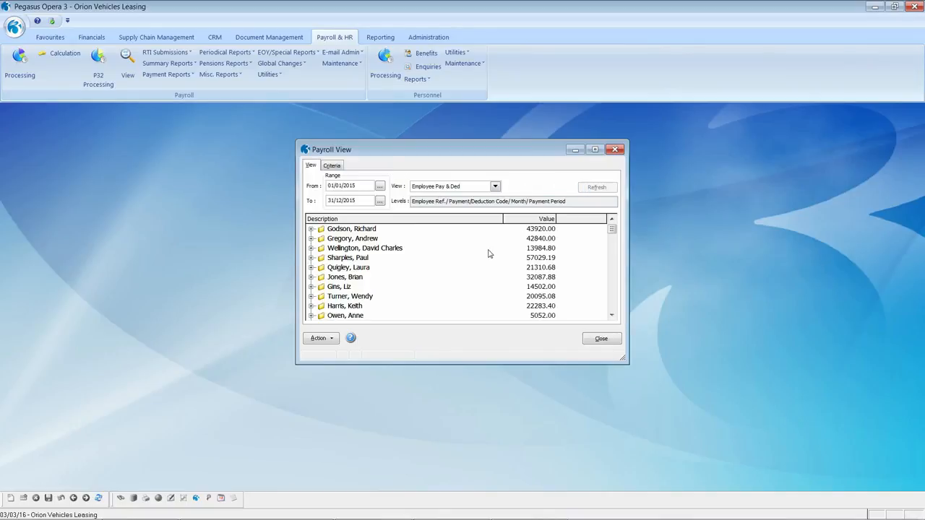
Break the first employee's Basic pay down by month (3660.00 each) and copy the data.
left_click(334, 277)
left_click(333, 288)
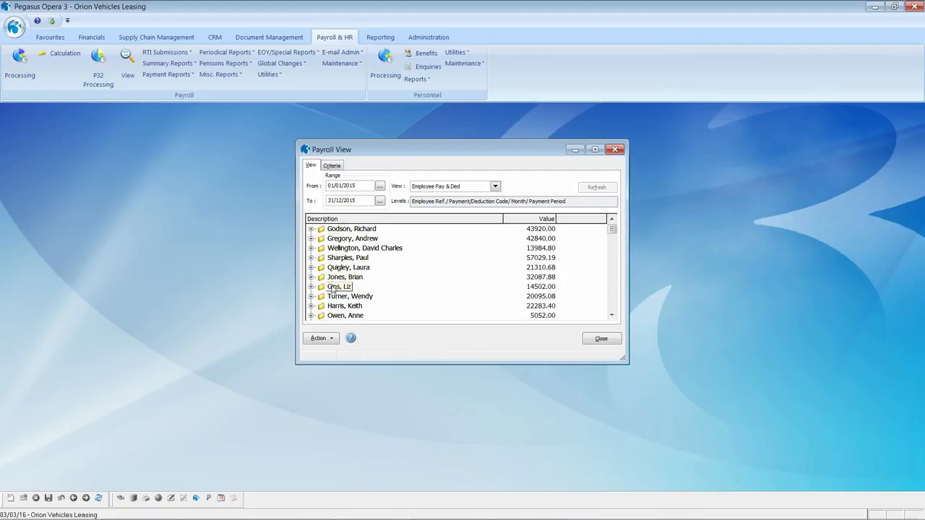
left_click(311, 229)
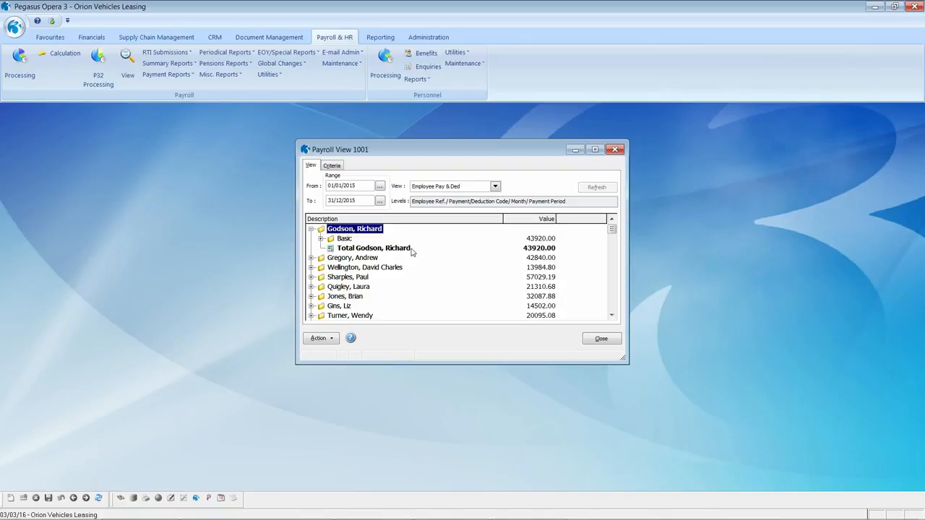
left_click(320, 239)
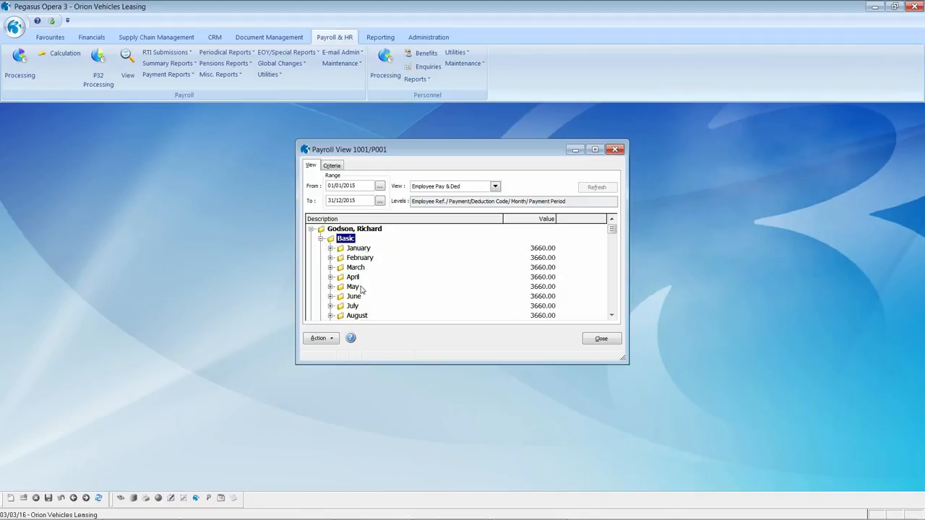
scroll(361, 289, "down", 1)
scroll(361, 288, "down", 5)
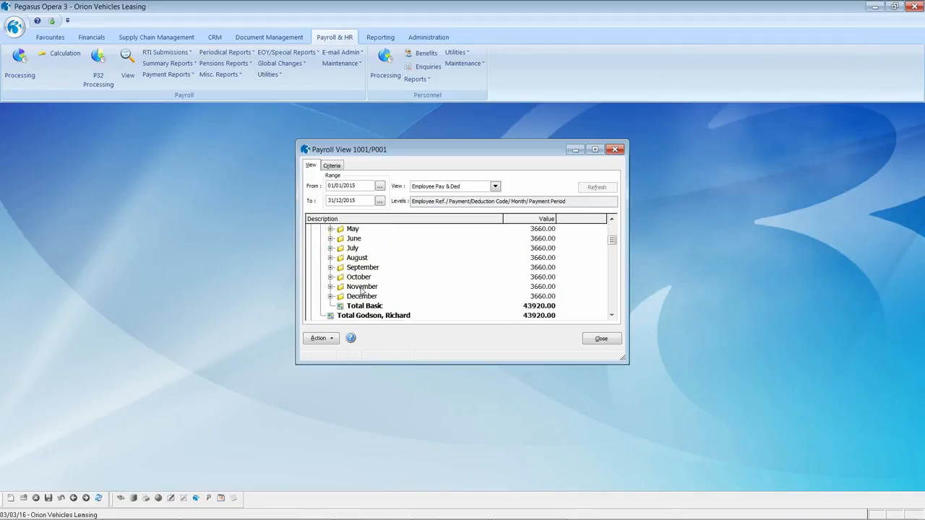
double_click(361, 288)
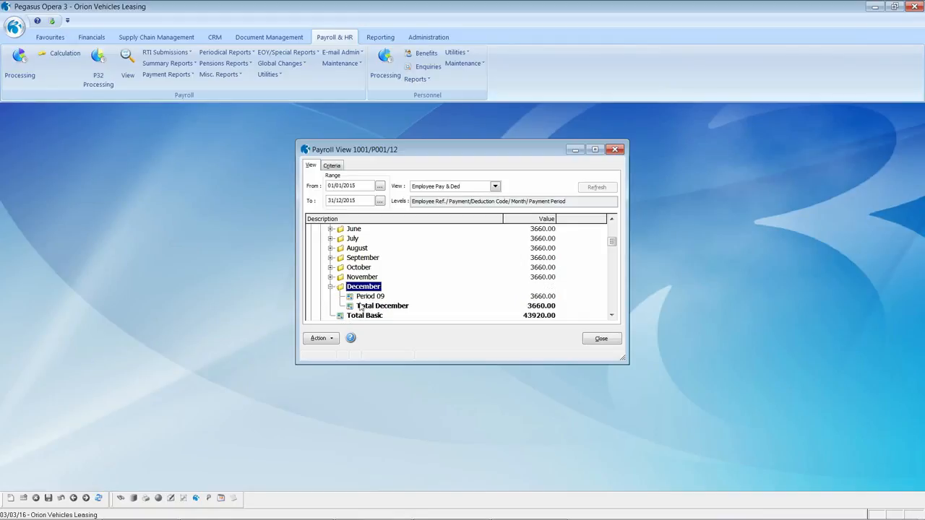
left_click(330, 287)
left_click_drag(612, 244, 613, 231)
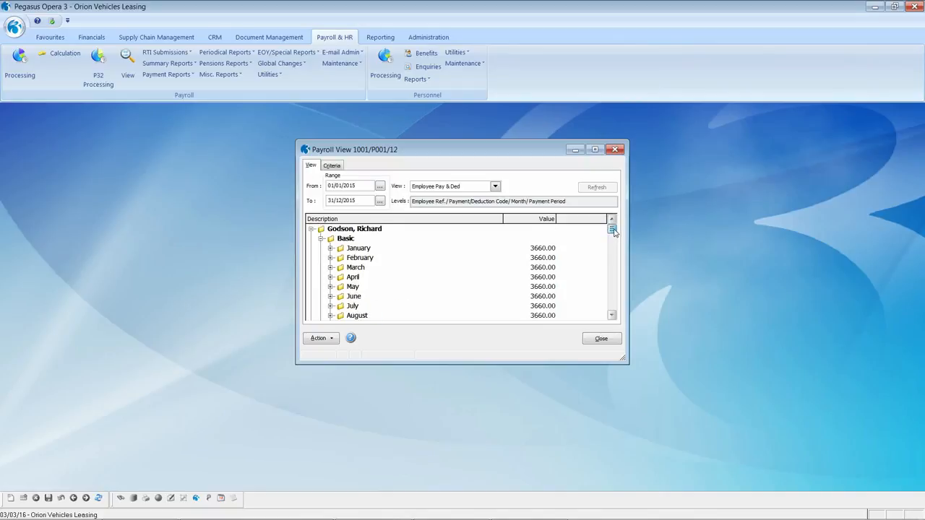
left_click(330, 339)
left_click(347, 391)
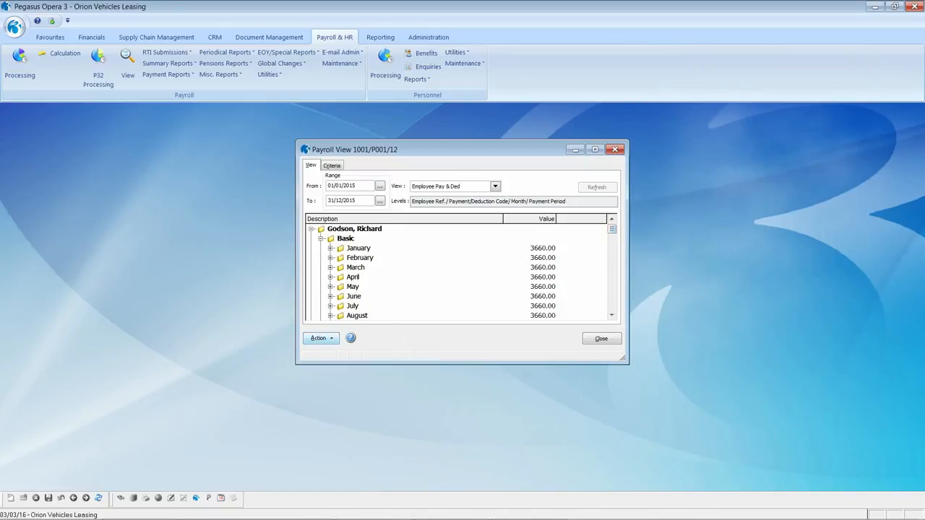
Paste the copied Description/Value table into Book2 at A6, widen column A, and close Payroll View.
mouse_move(213, 517)
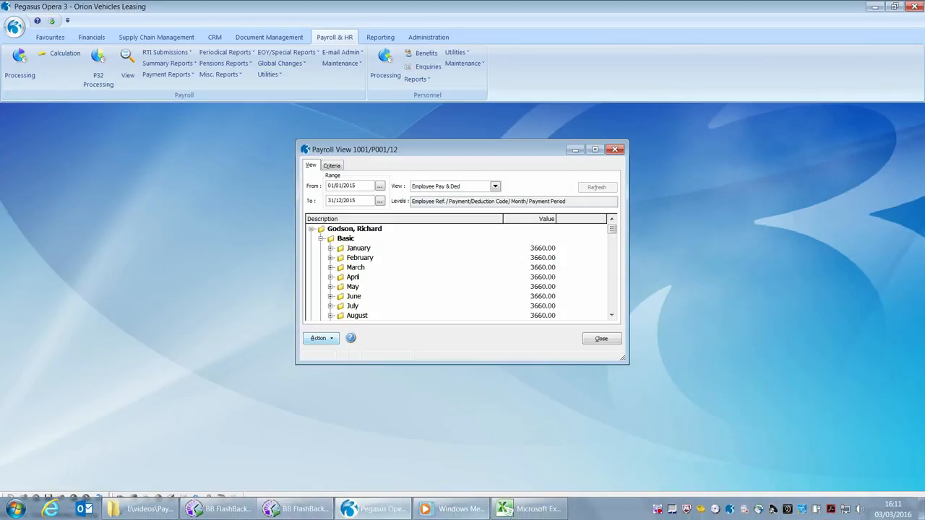
left_click(527, 514)
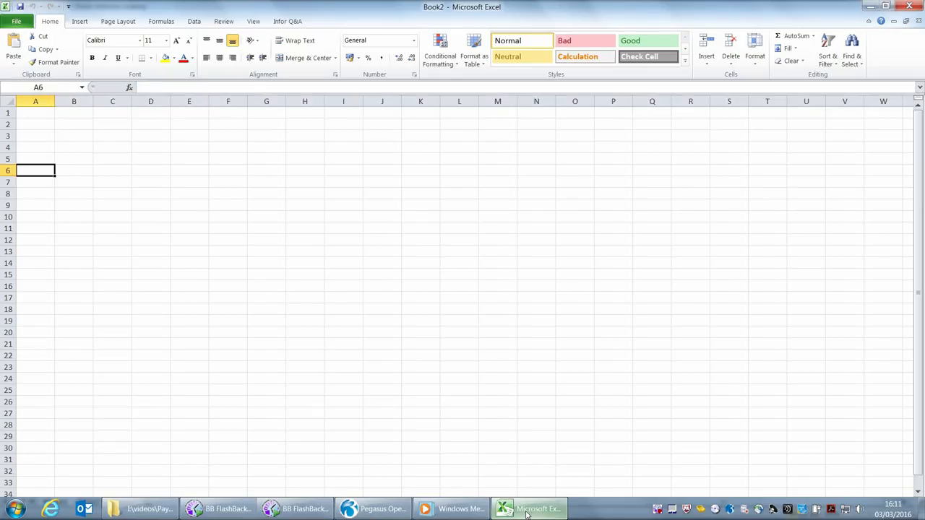
right_click(33, 171)
left_click(56, 216)
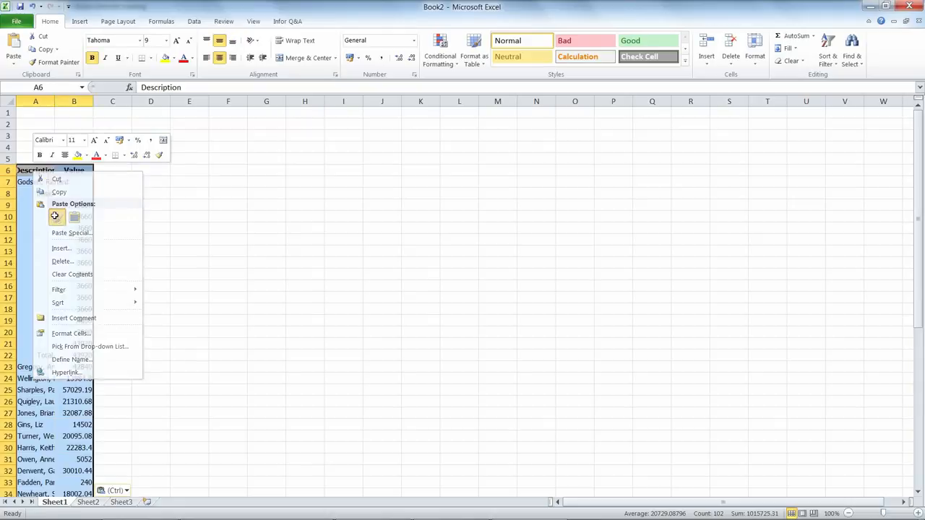
left_click_drag(55, 101, 155, 105)
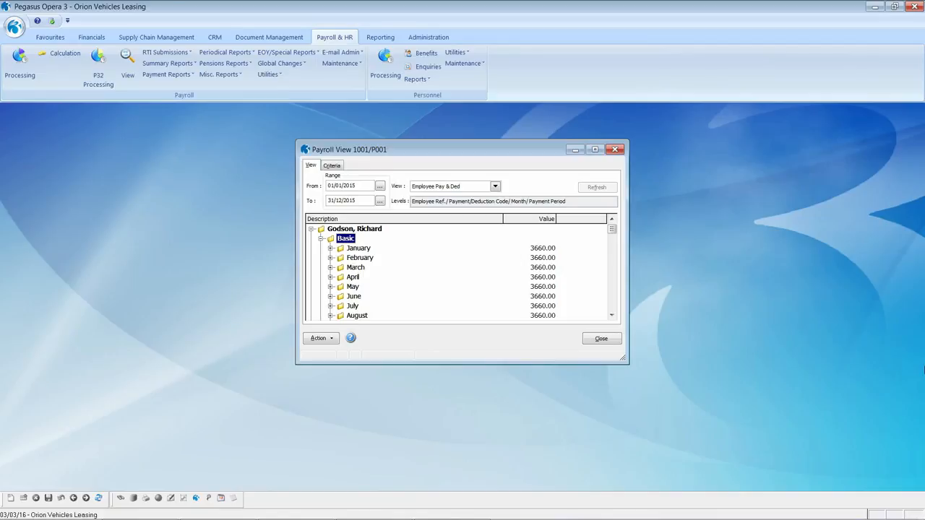
left_click(600, 339)
Begin a new payroll view definition 003 from the payroll maintenance options.
left_click(341, 64)
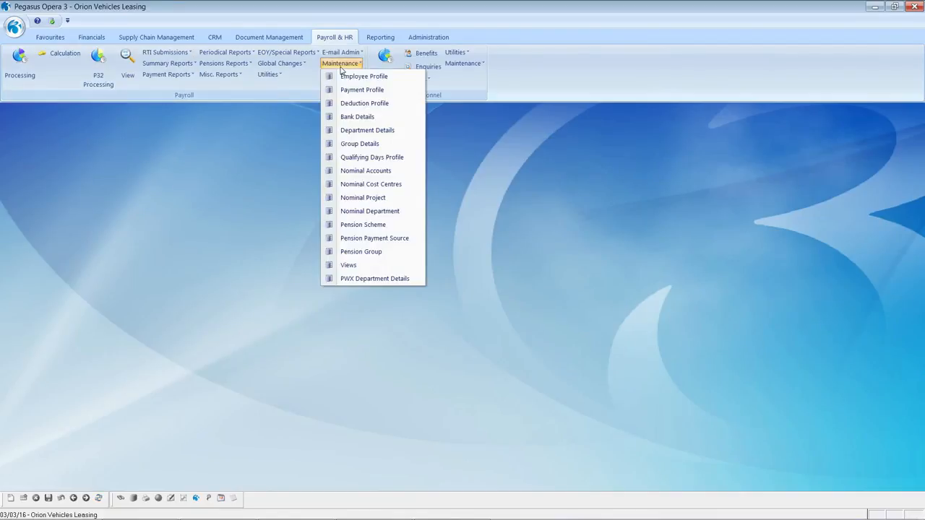
left_click(360, 267)
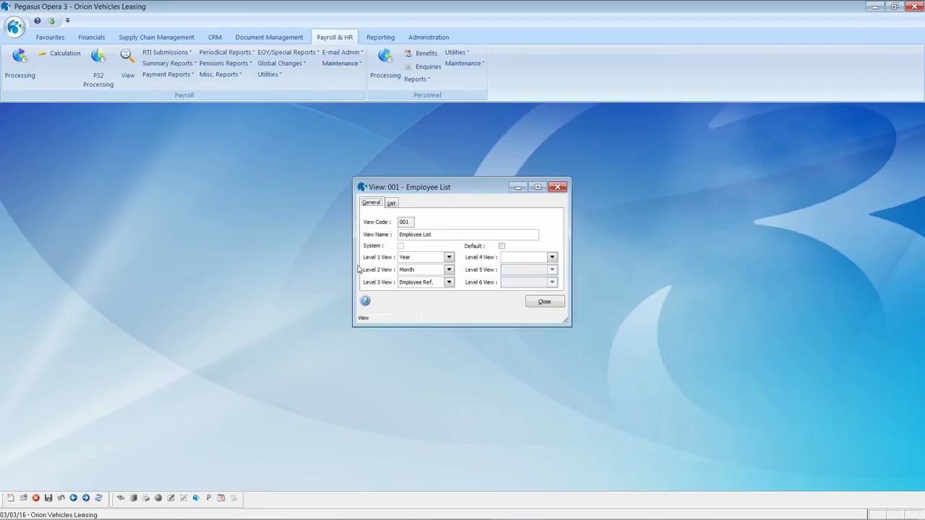
left_click(11, 498)
type("00")
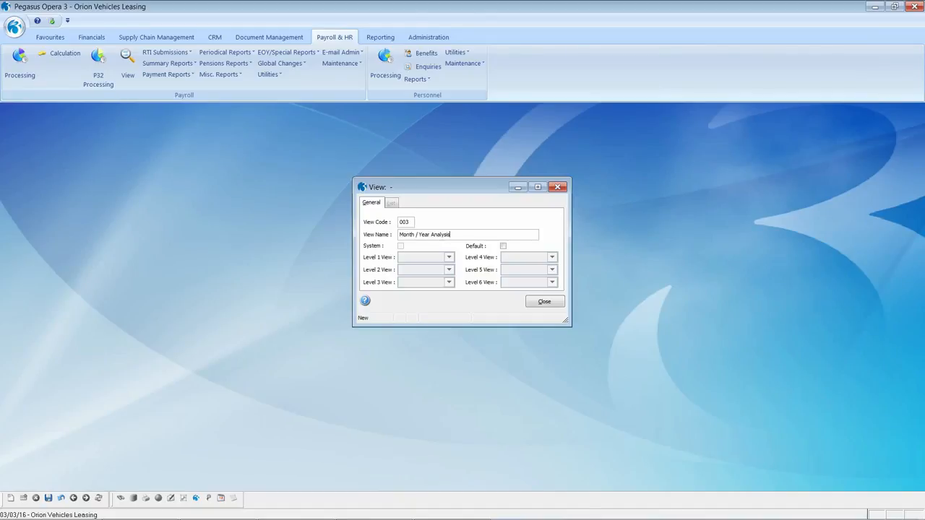
key("Tab")
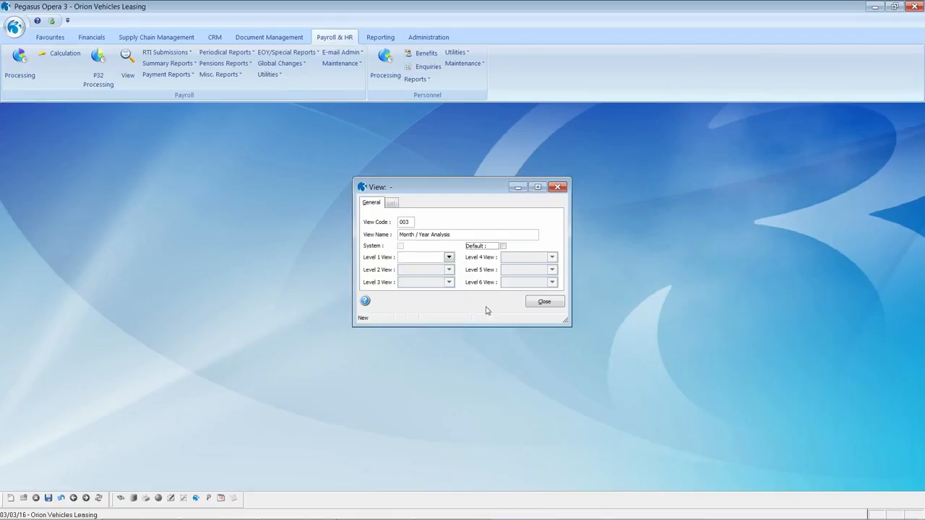
Group view 003 by Year, Month and Employee Ref., then close the definition.
left_click(449, 257)
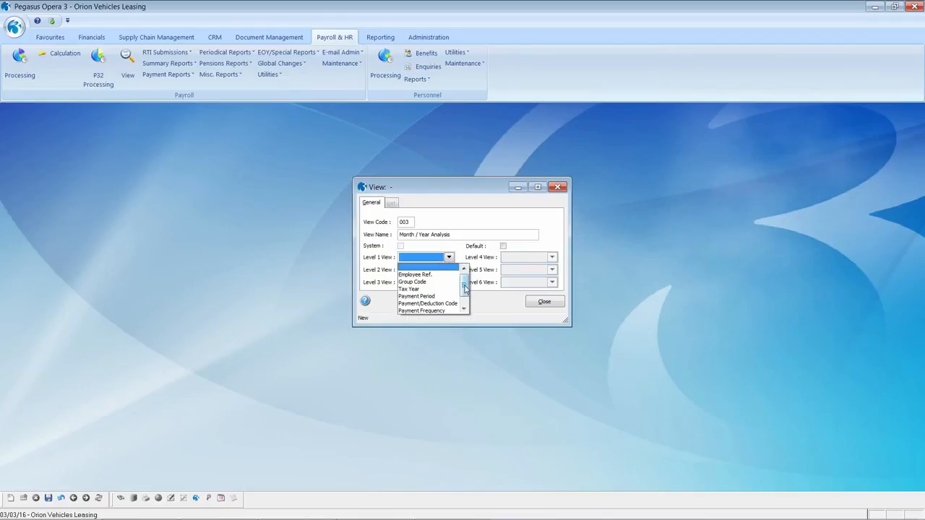
left_click_drag(465, 288, 463, 307)
left_click(438, 315)
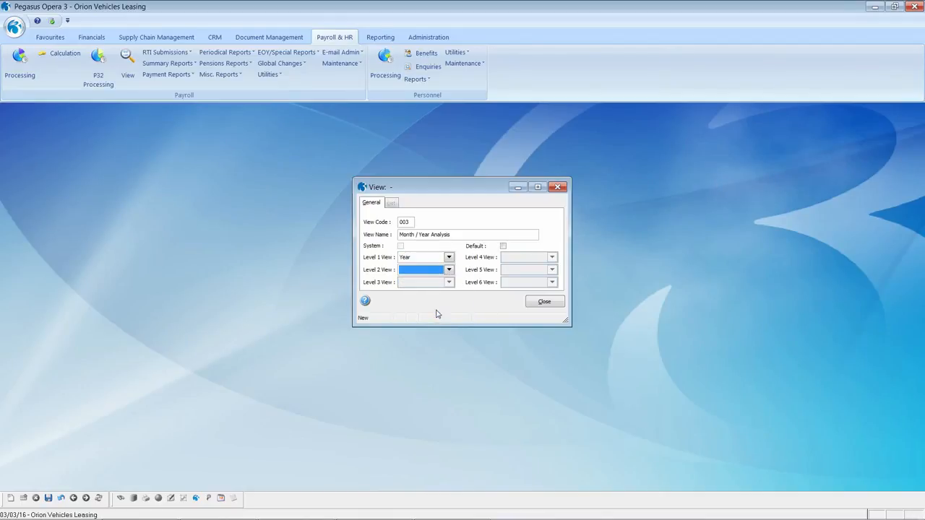
left_click(449, 270)
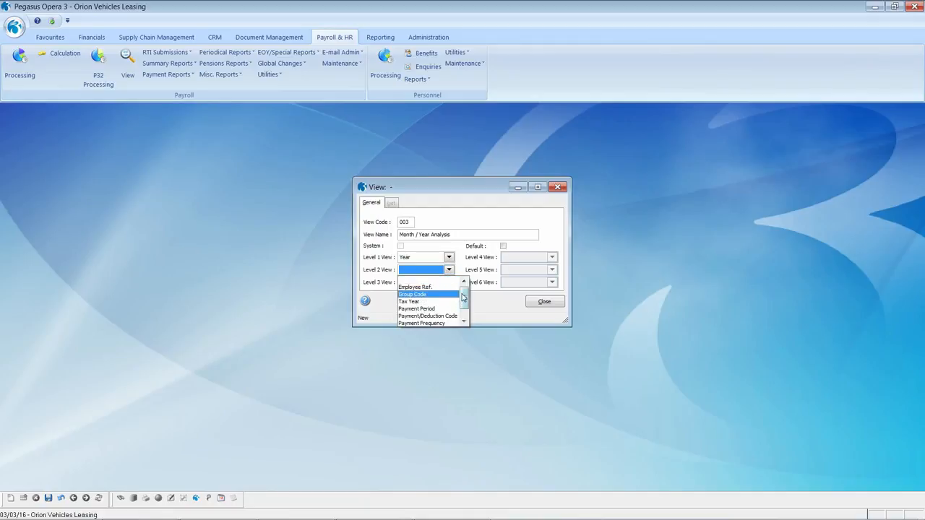
left_click_drag(463, 296, 464, 309)
left_click(442, 316)
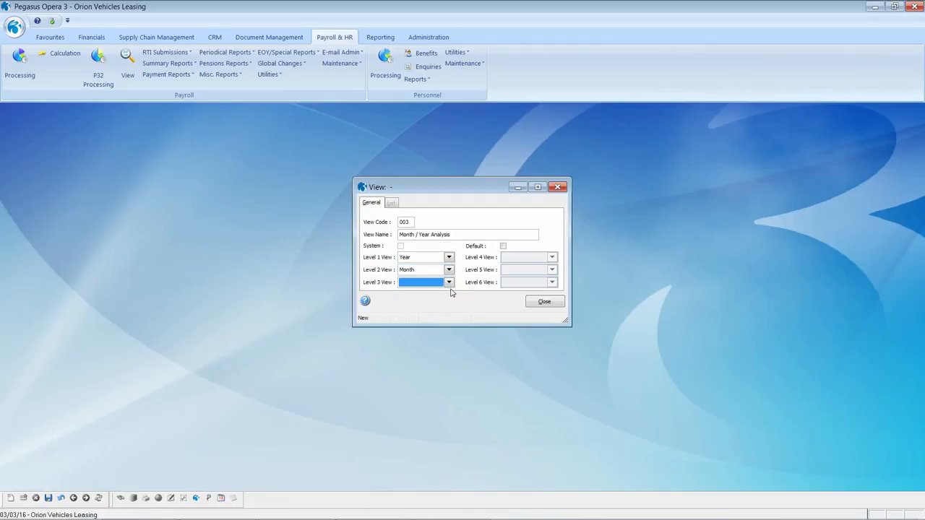
left_click(449, 282)
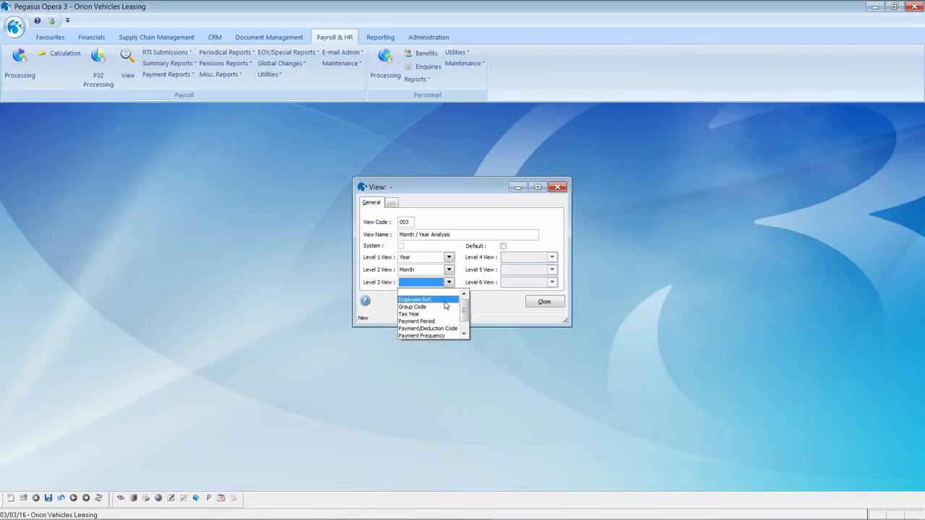
left_click(444, 301)
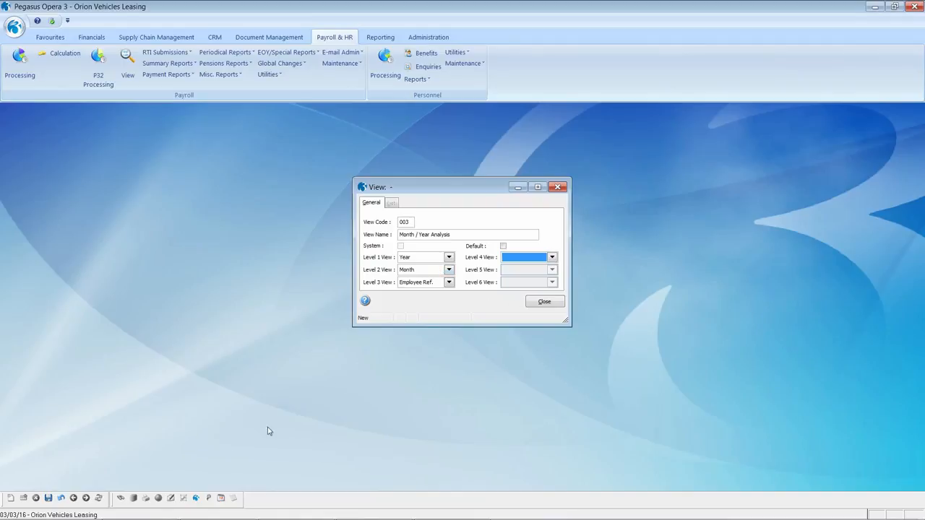
left_click(545, 303)
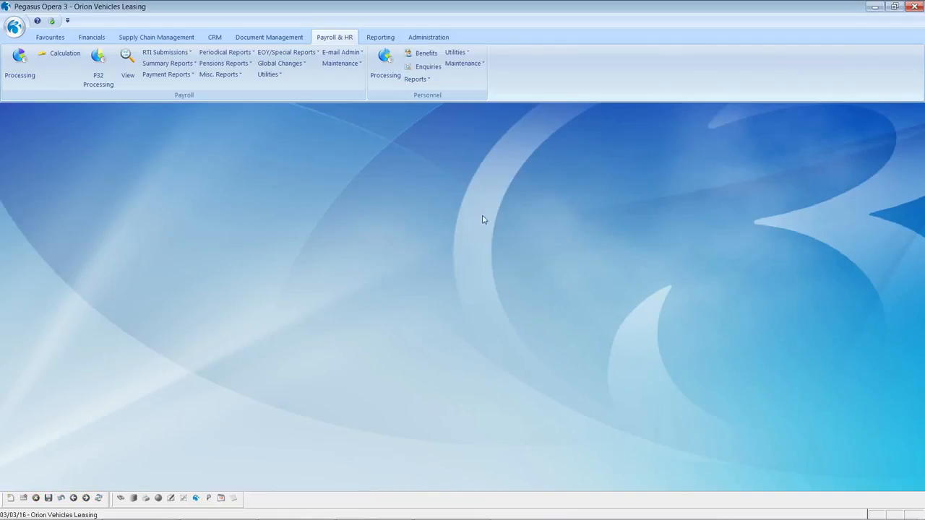
left_click(127, 65)
Set Payroll View to Month / Year Analysis from 01/01/2014, restricted to Payments.
left_click(412, 228)
left_click(462, 302)
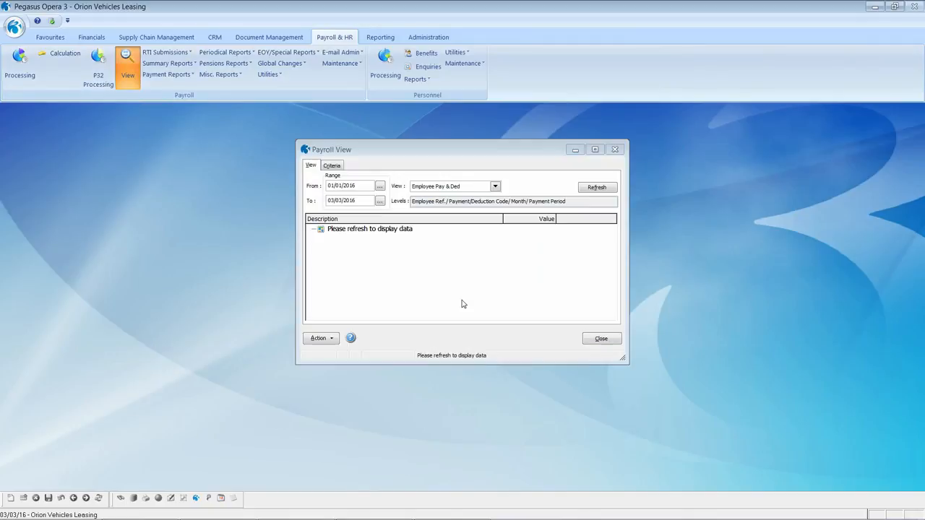
left_click(494, 188)
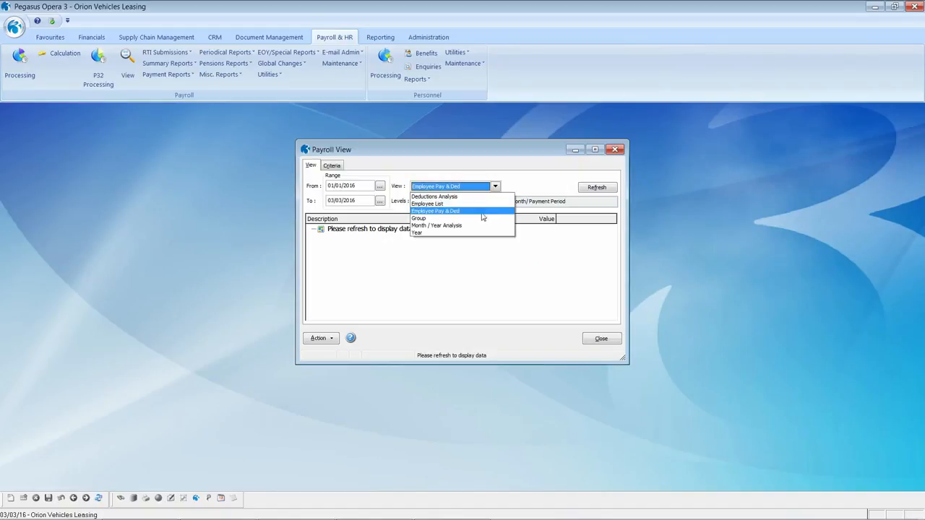
left_click(483, 225)
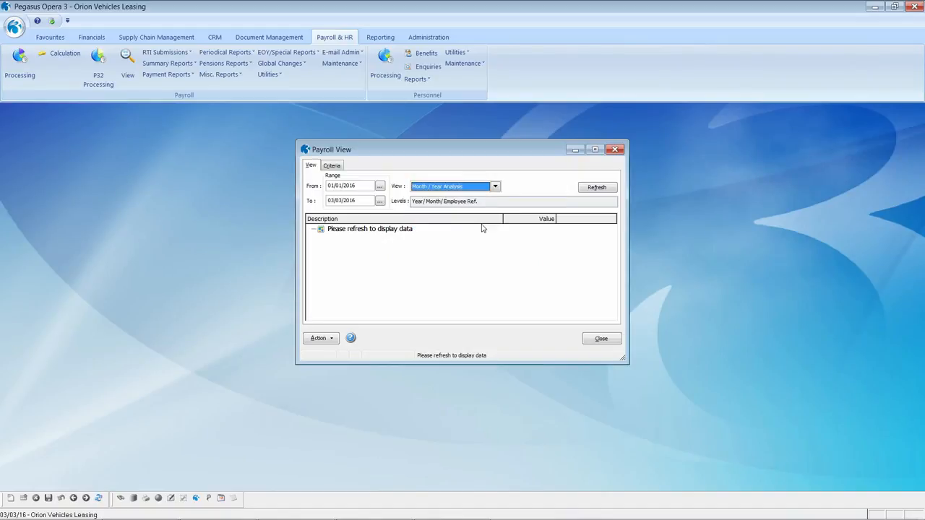
left_click(364, 186)
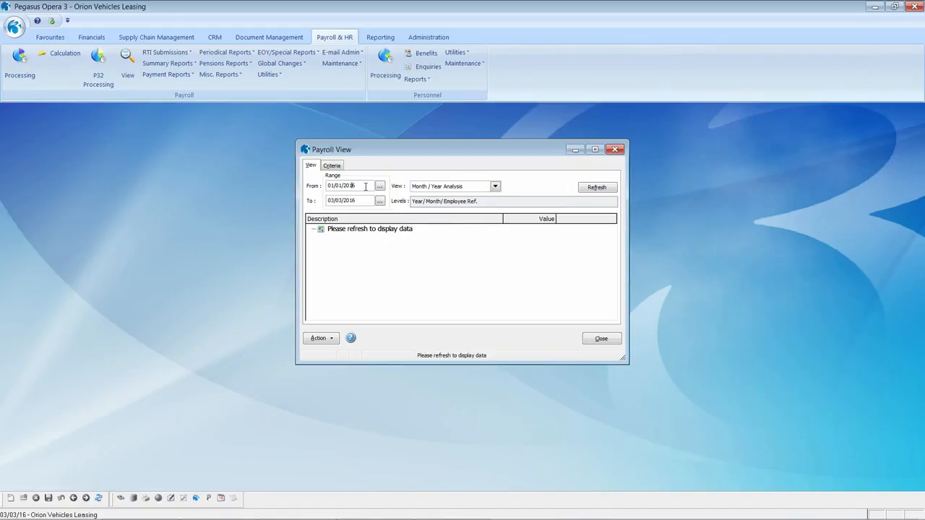
left_click(333, 166)
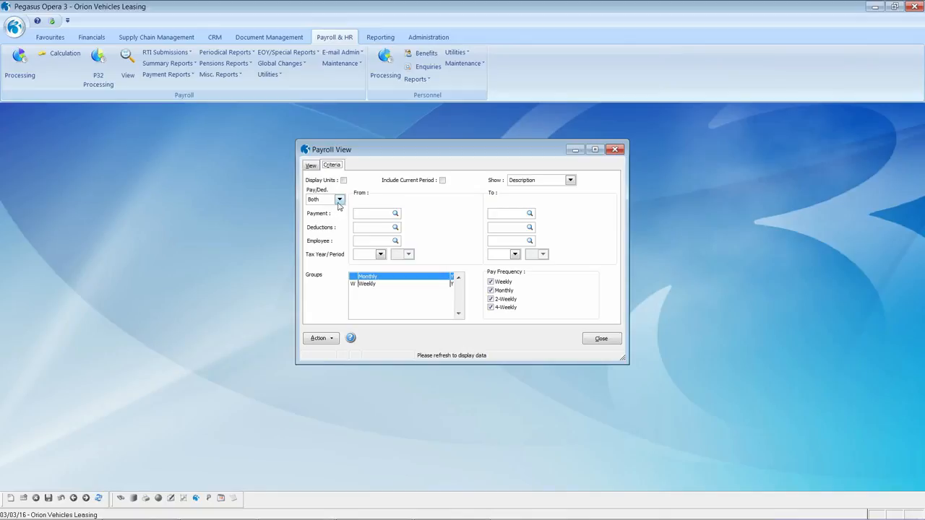
left_click(339, 201)
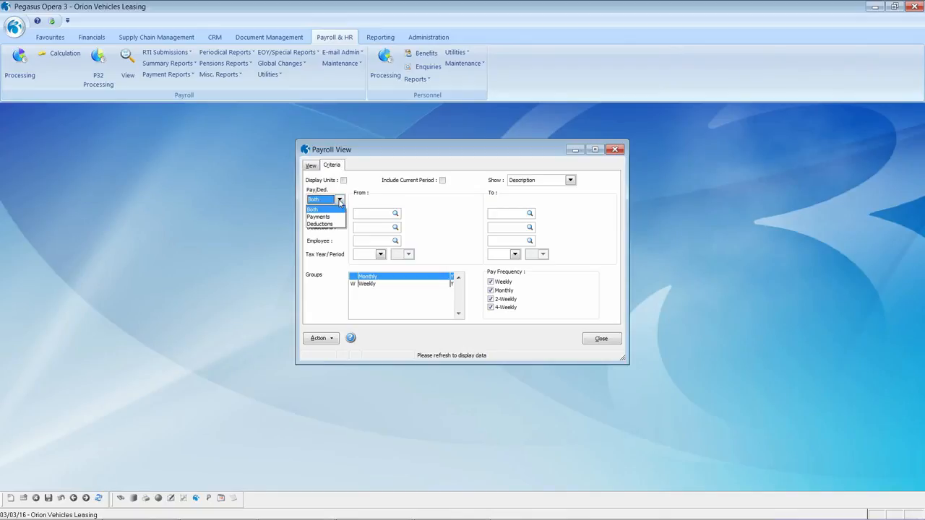
left_click(338, 217)
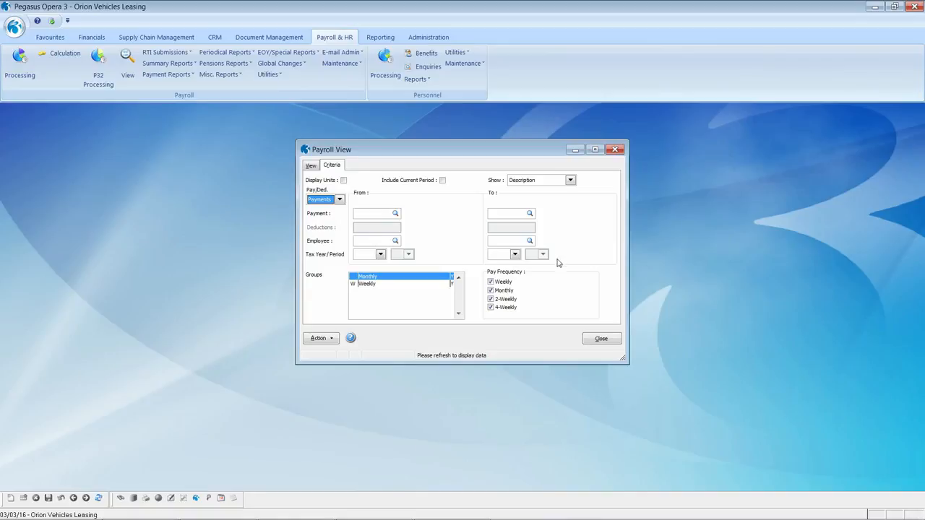
Load the yearly payment totals and browse 2014's monthly breakdown.
left_click(380, 255)
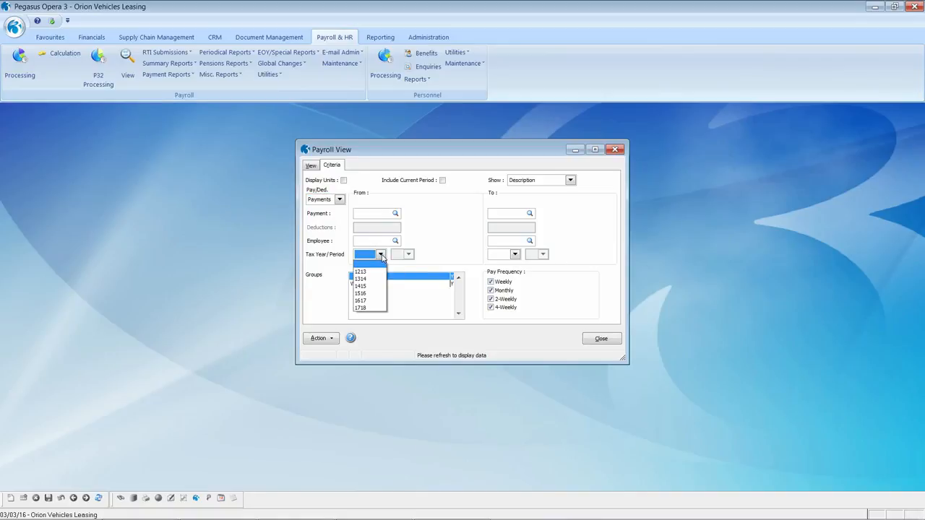
left_click(380, 255)
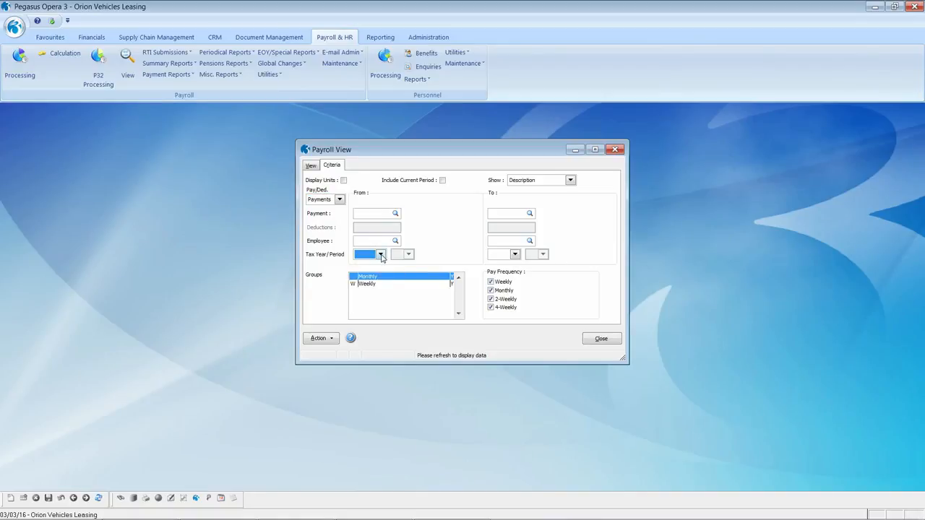
left_click(312, 166)
left_click(595, 190)
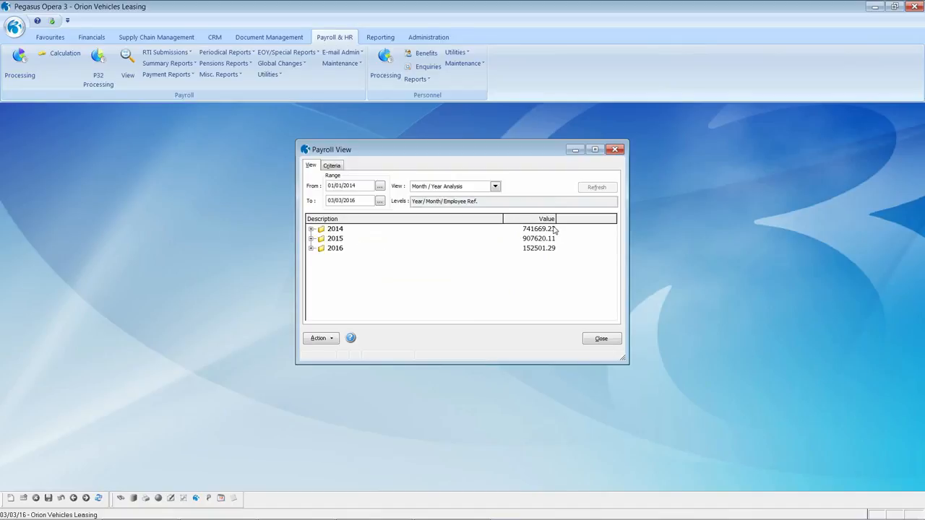
left_click(312, 230)
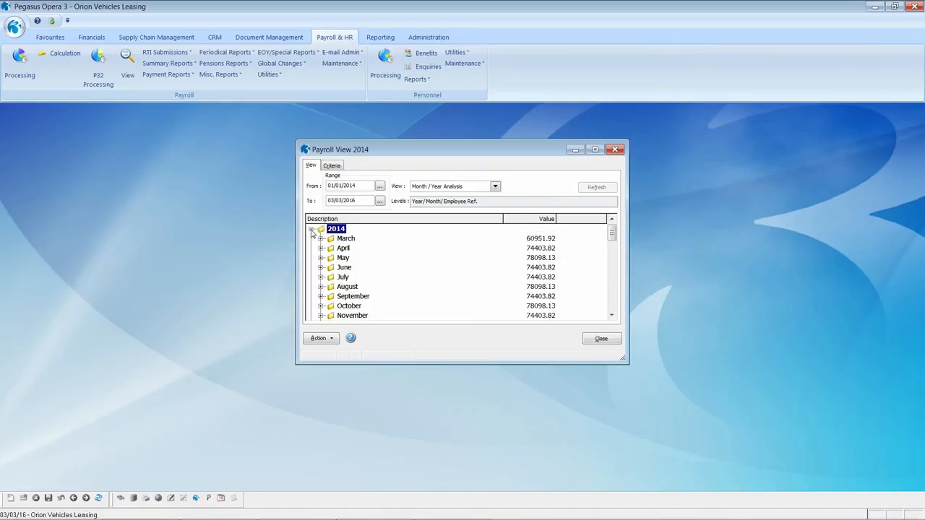
scroll(339, 256, "down", 2)
scroll(339, 256, "down", 1)
scroll(338, 256, "up", 5)
Expand December 2015 and open the first employee's transactions and 31/12/2015 payslip.
left_click(311, 230)
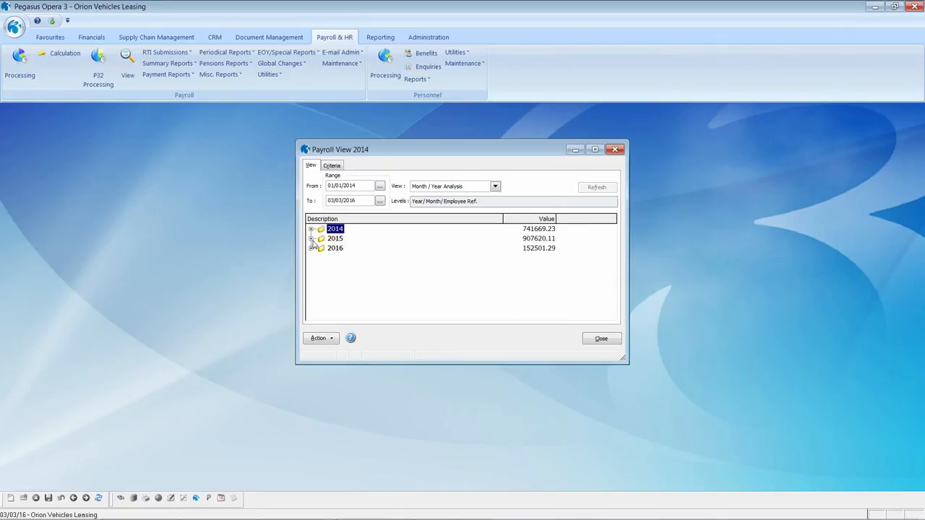
left_click(311, 239)
scroll(356, 267, "down", 6)
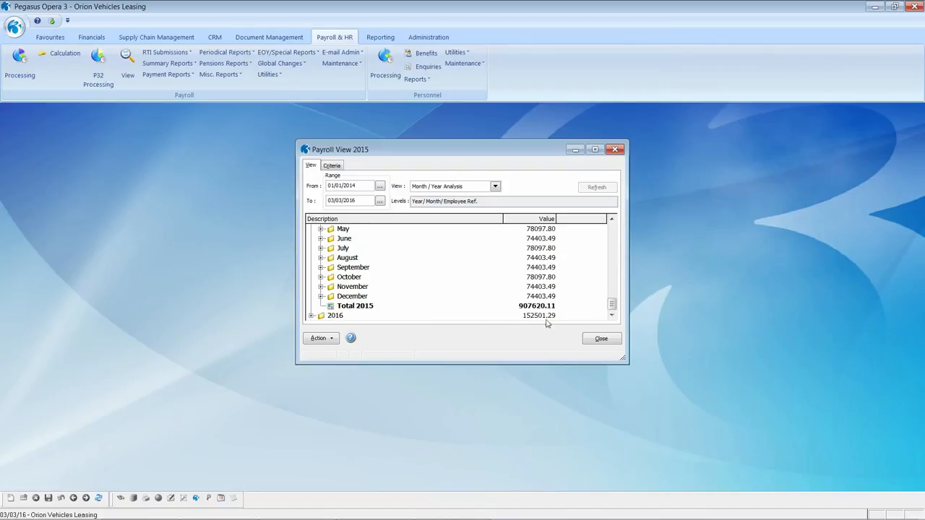
left_click(322, 297)
scroll(431, 286, "down", 3)
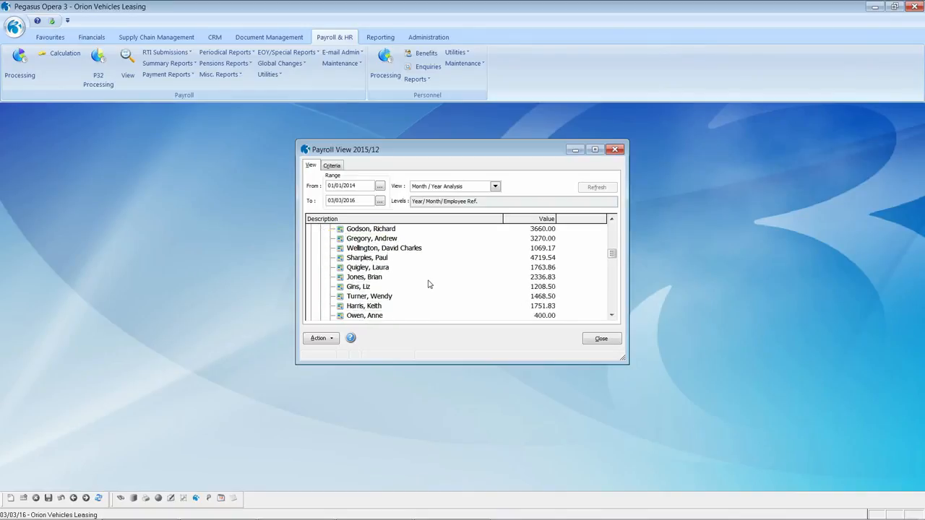
scroll(427, 284, "down", 4)
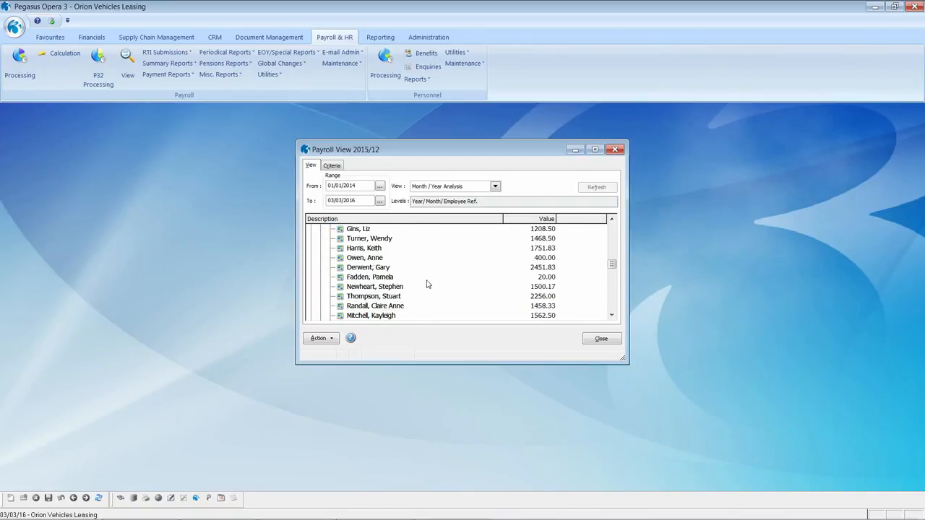
scroll(426, 284, "up", 4)
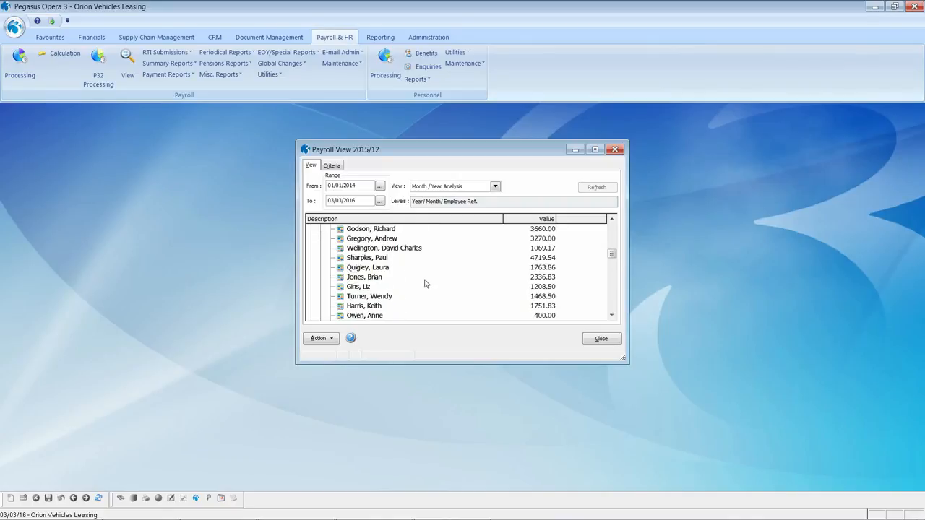
scroll(425, 284, "up", 1)
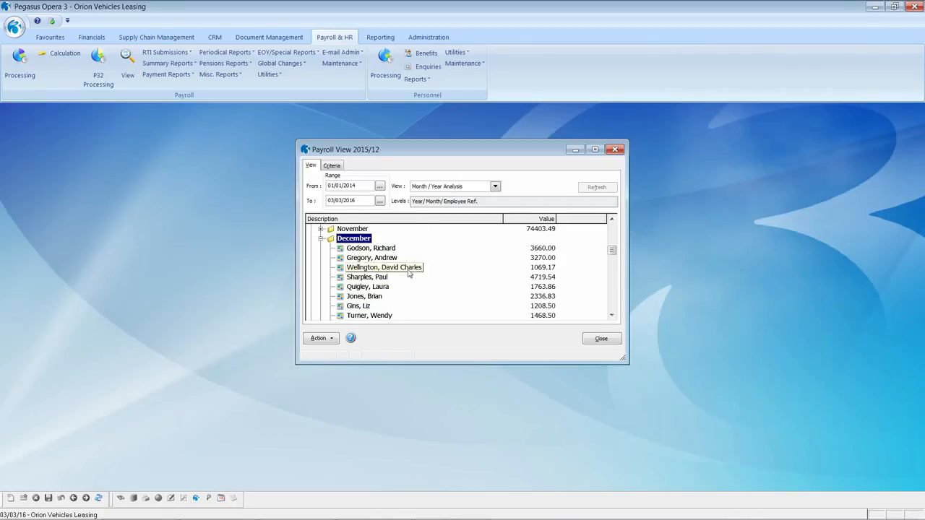
left_click(376, 250)
double_click(376, 250)
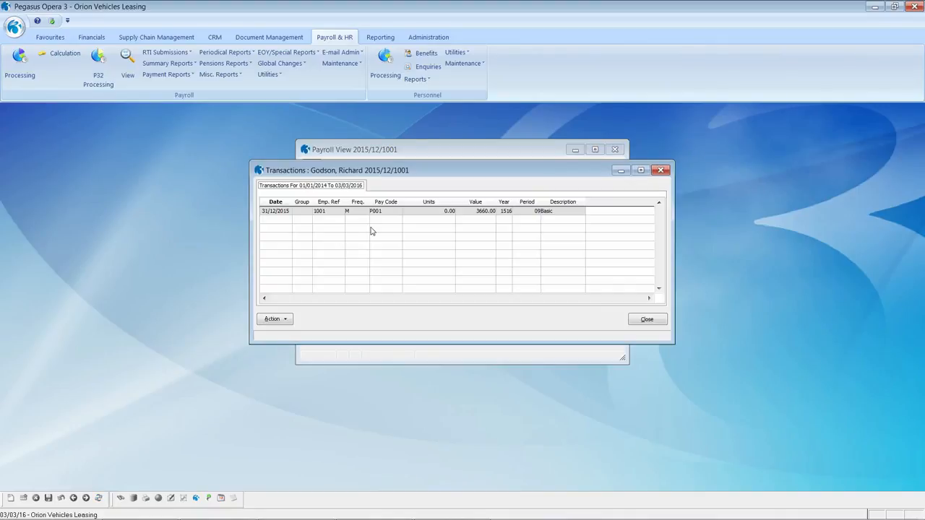
double_click(278, 213)
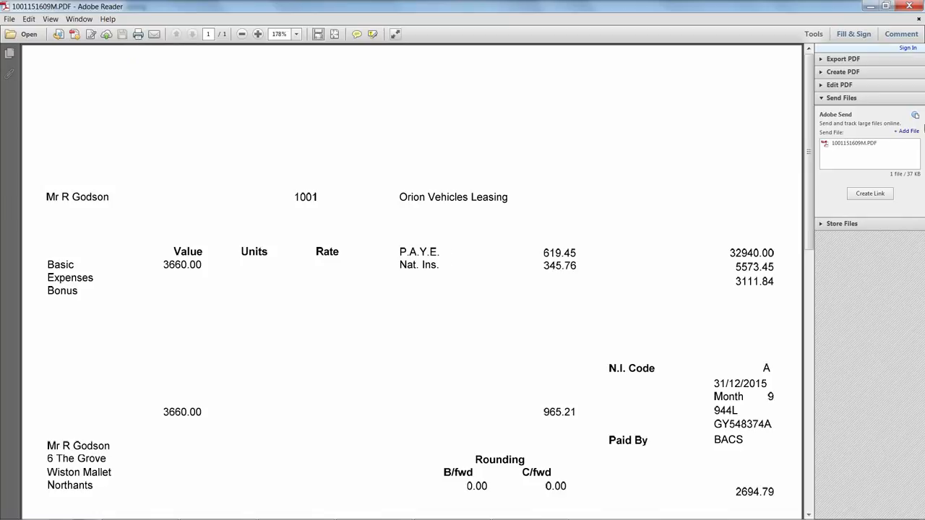
left_click(912, 7)
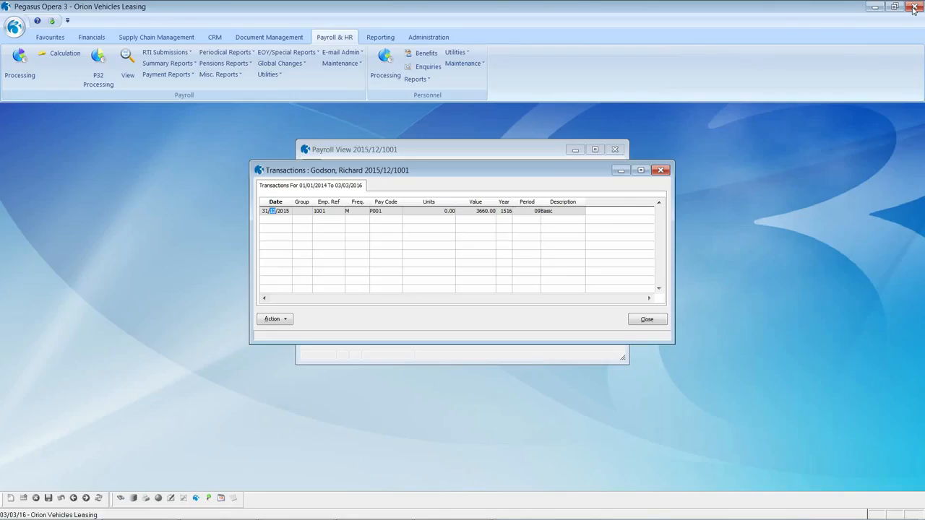
Open the last December 2015 employee's transactions (Basic 615.39, Overtime 260.00) and move them beside the tree.
left_click(650, 323)
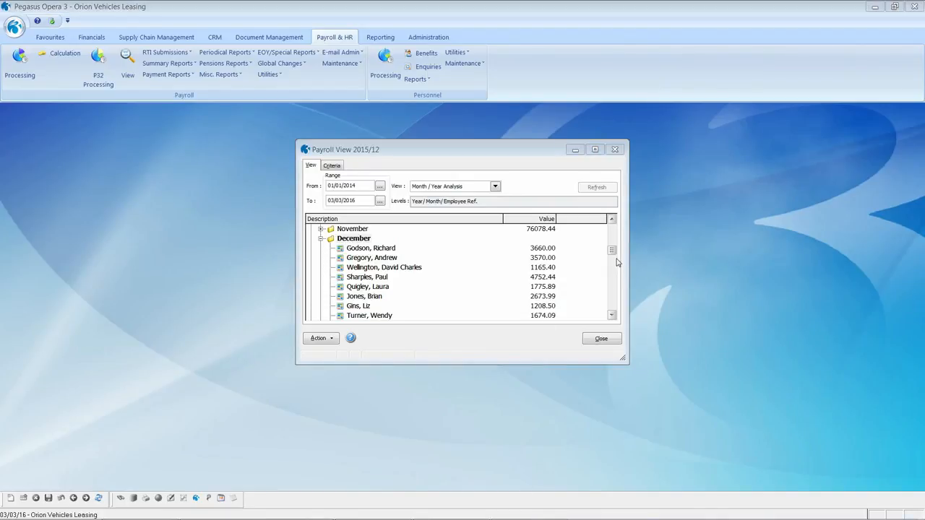
left_click_drag(612, 250, 609, 307)
left_click(351, 287)
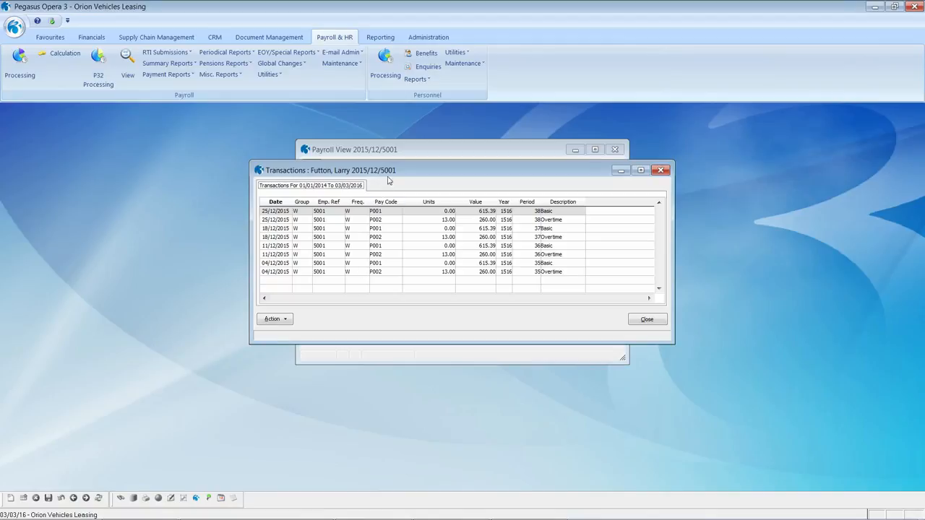
left_click_drag(399, 172, 596, 154)
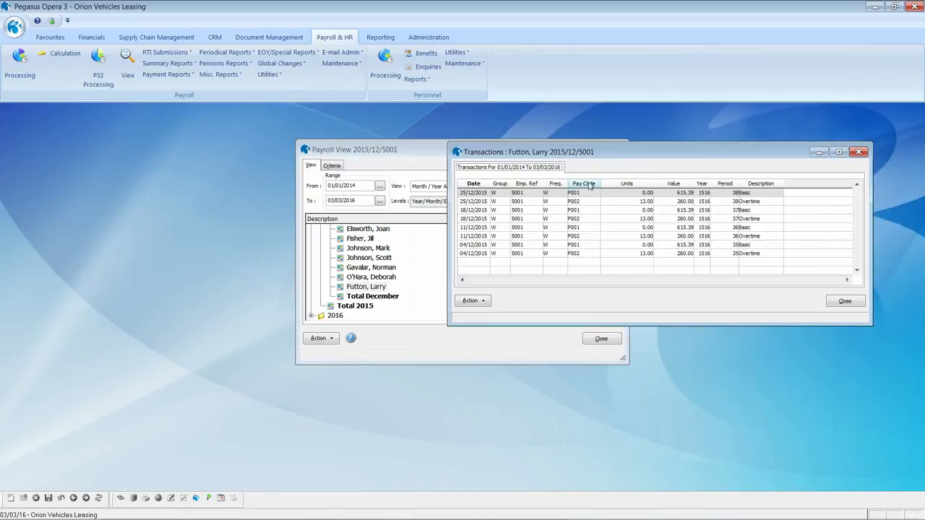
Pin the Transactions window on top and view another December employee's transactions.
right_click(589, 185)
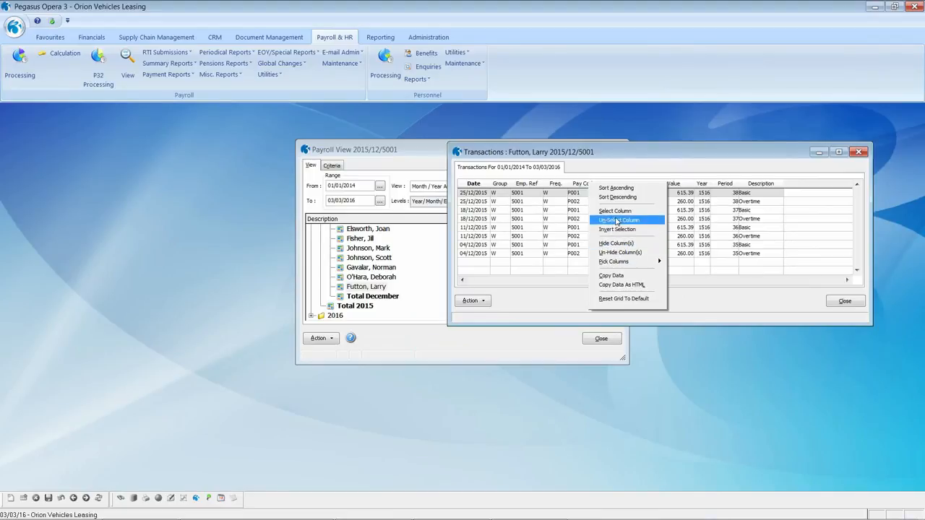
left_click(623, 153)
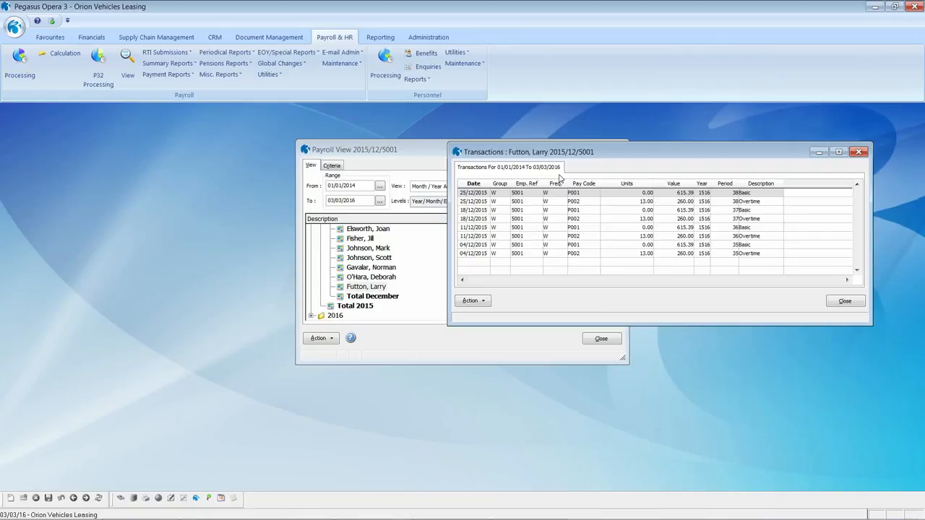
left_click(209, 498)
left_click(364, 279)
Browse another employee's and September 2015 transactions, then list all of 2015 to the end.
left_click(359, 240)
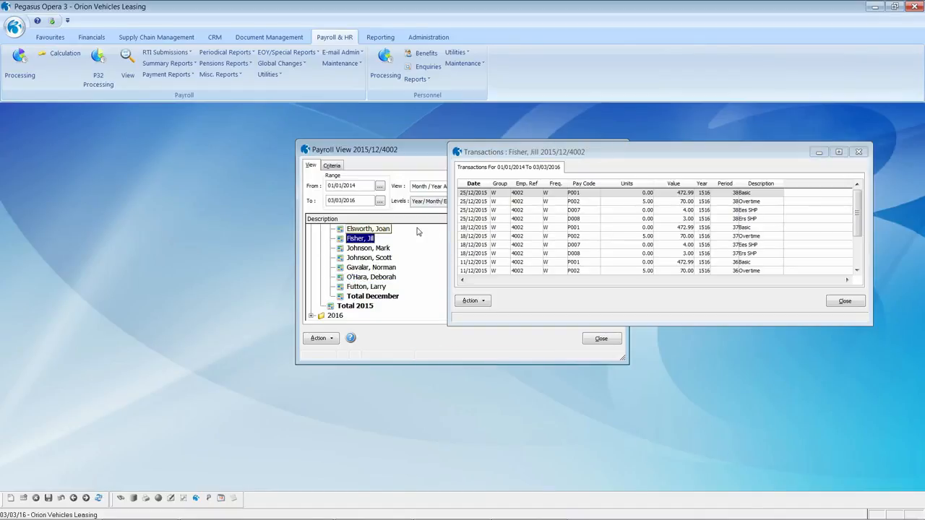
scroll(378, 240, "up", 1)
scroll(378, 240, "up", 10)
scroll(361, 254, "up", 5)
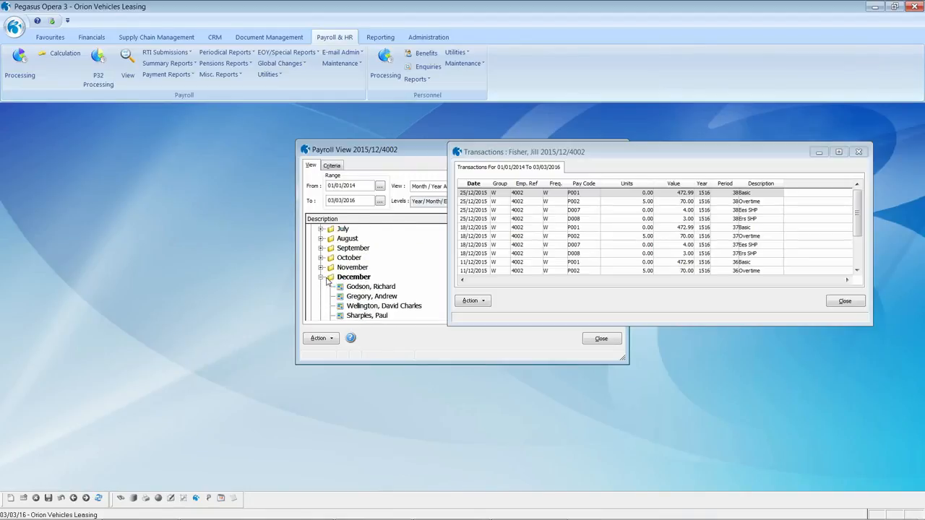
left_click(321, 278)
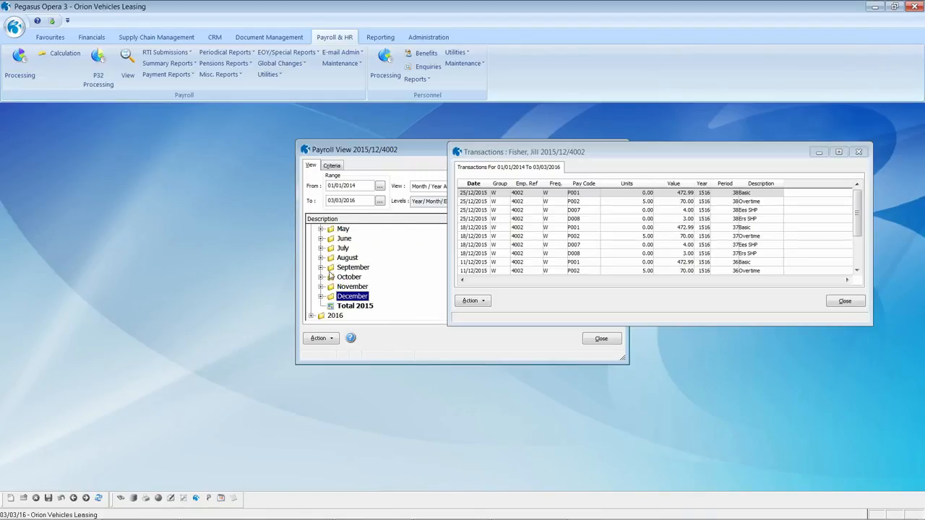
left_click(332, 268)
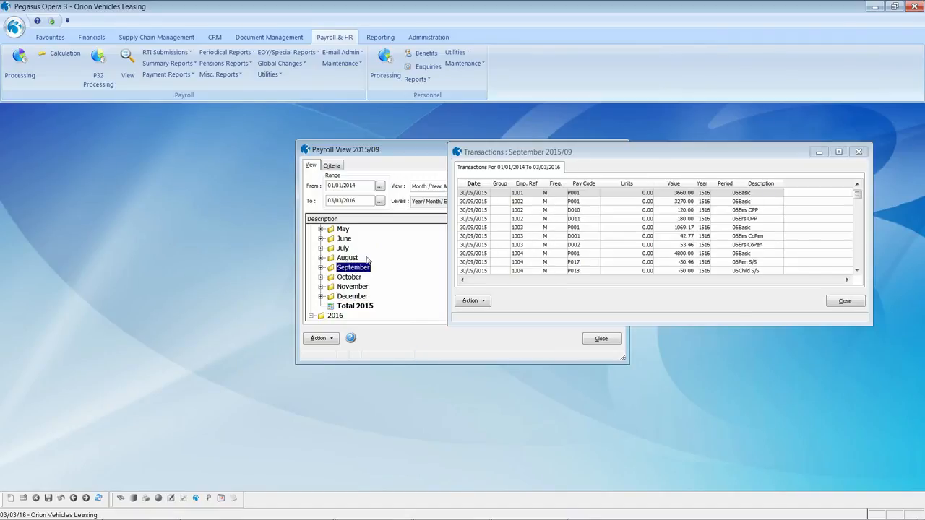
scroll(368, 260, "up", 2)
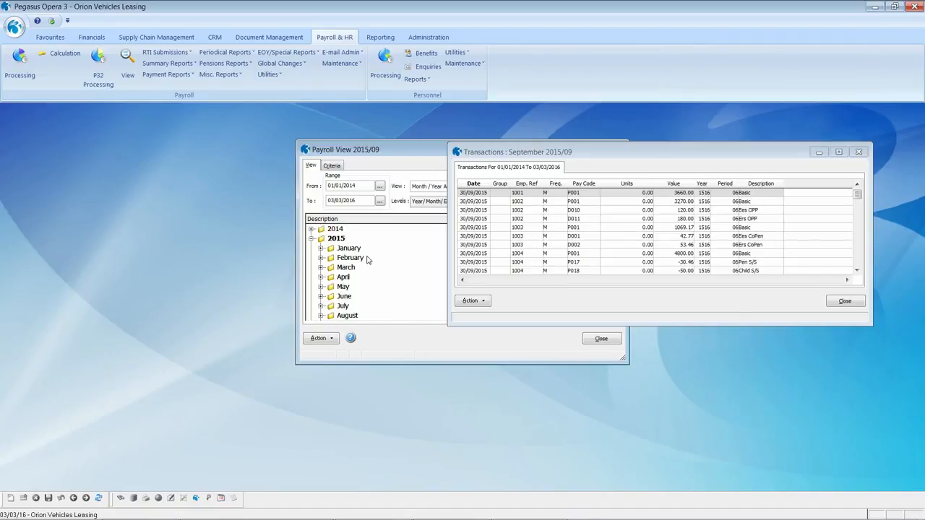
left_click(325, 241)
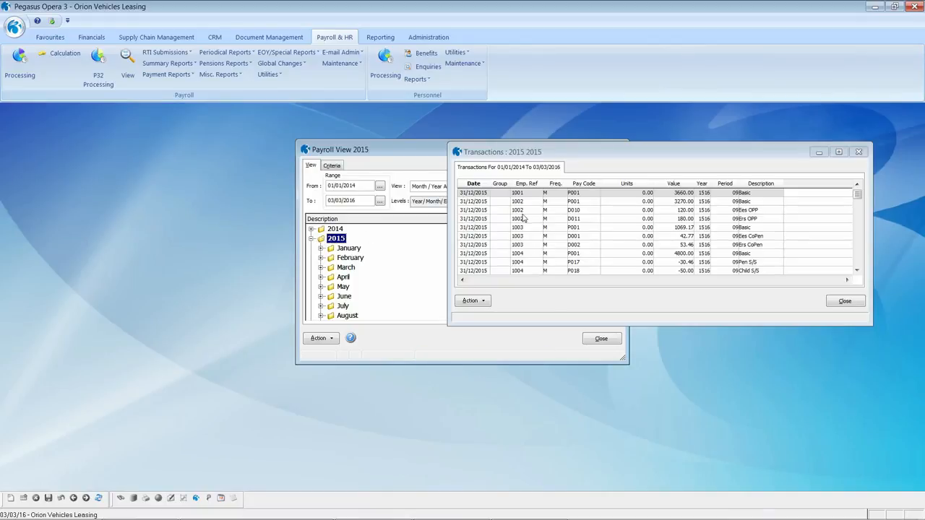
scroll(524, 218, "down", 2)
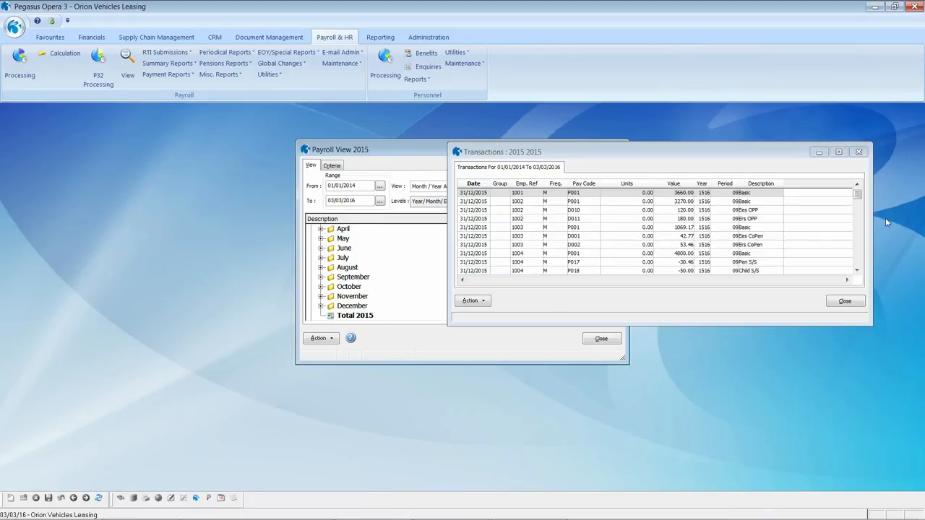
left_click_drag(856, 197, 858, 261)
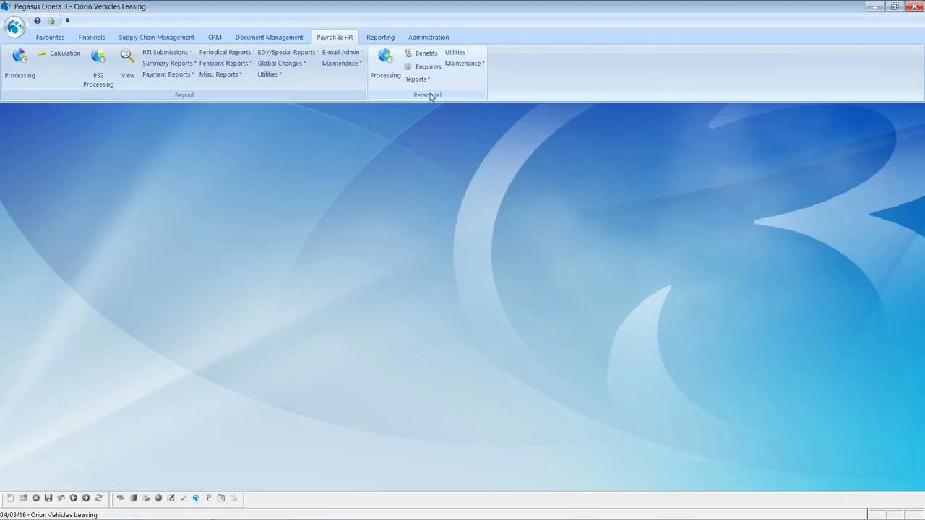
Open employee 2004's Monthly group personnel record and bring up the diary.
left_click(385, 64)
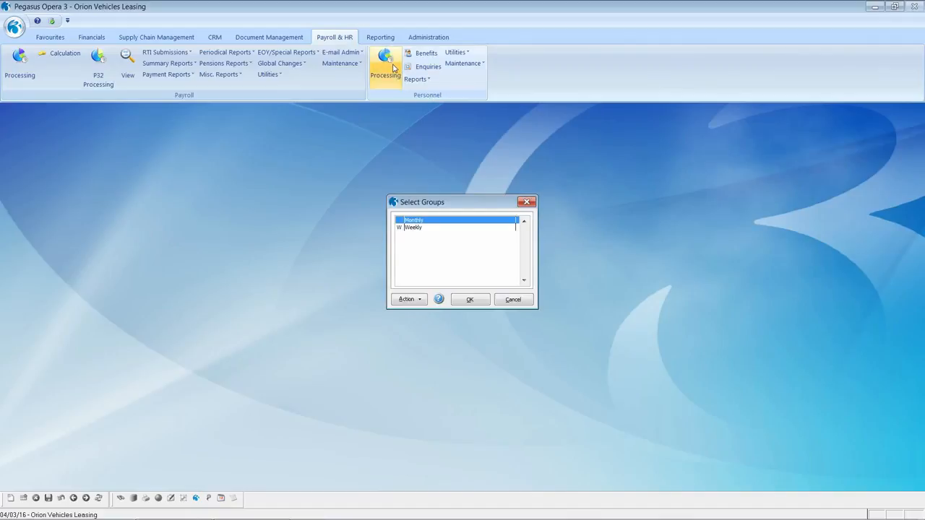
left_click(474, 304)
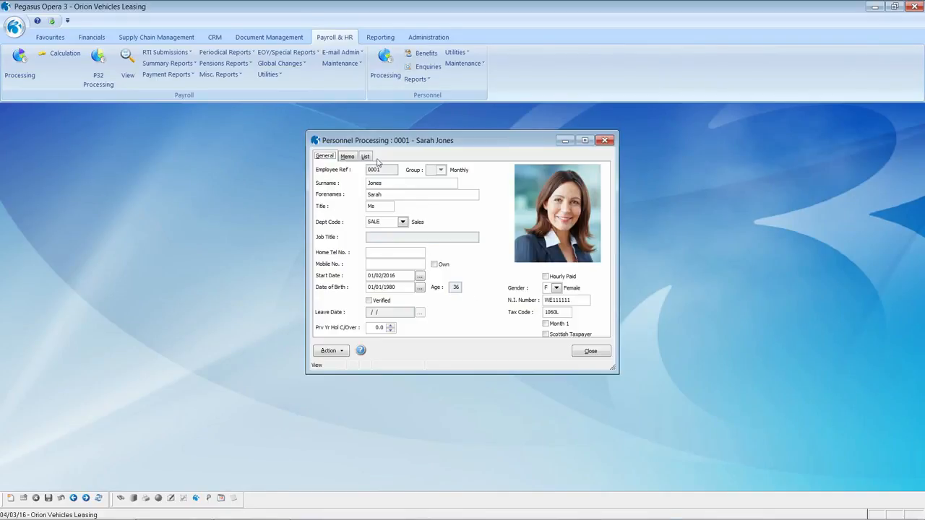
left_click(366, 156)
double_click(376, 247)
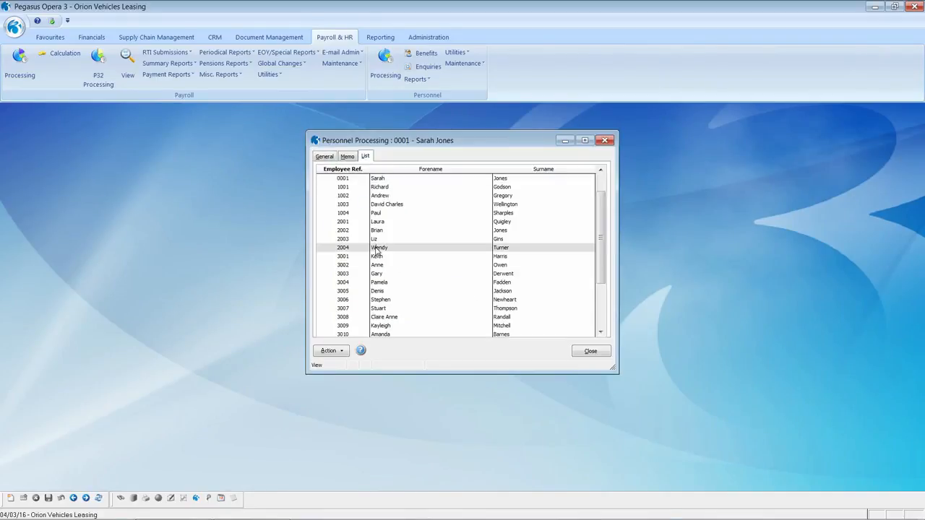
left_click(334, 351)
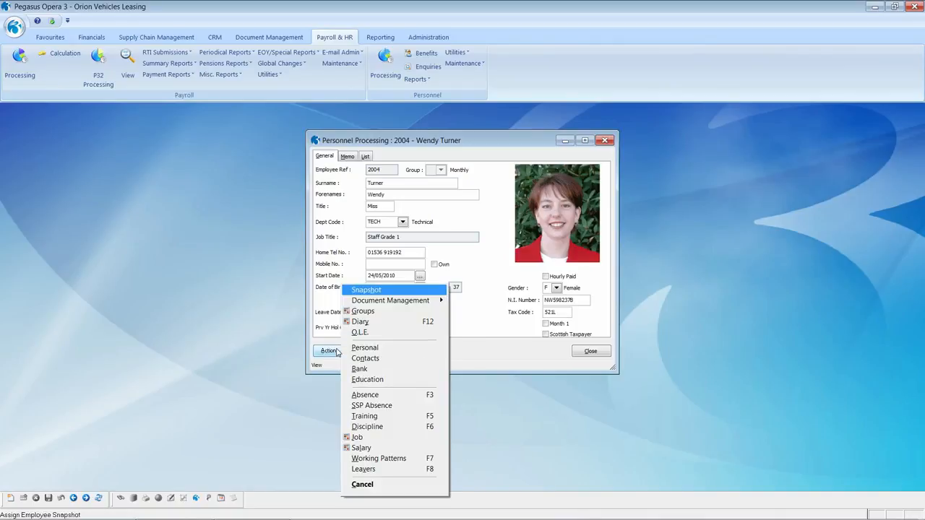
left_click(361, 322)
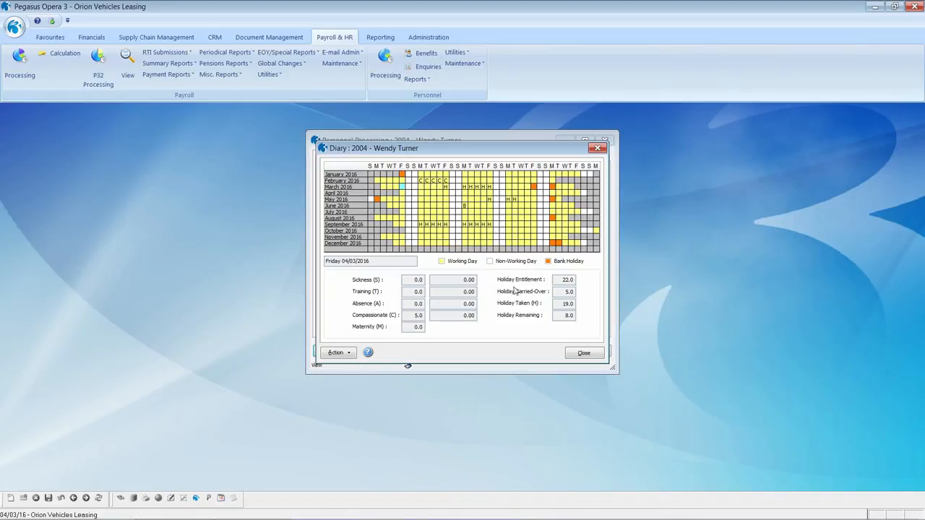
Close employee 2004's 2016 holiday and absence diary after reviewing it.
left_click(584, 353)
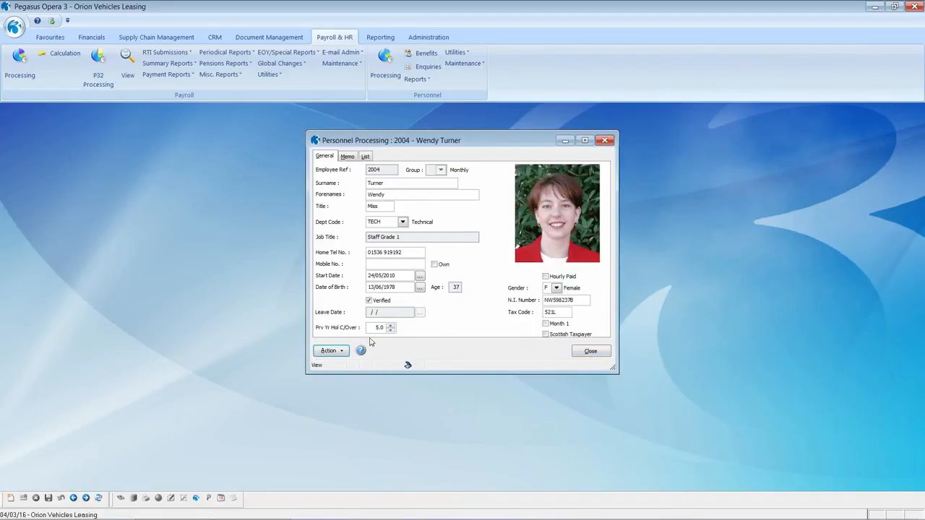
Review employee 2004's absence records, including the 5-day February 2016 compassionate leave entry, and close them.
left_click(329, 351)
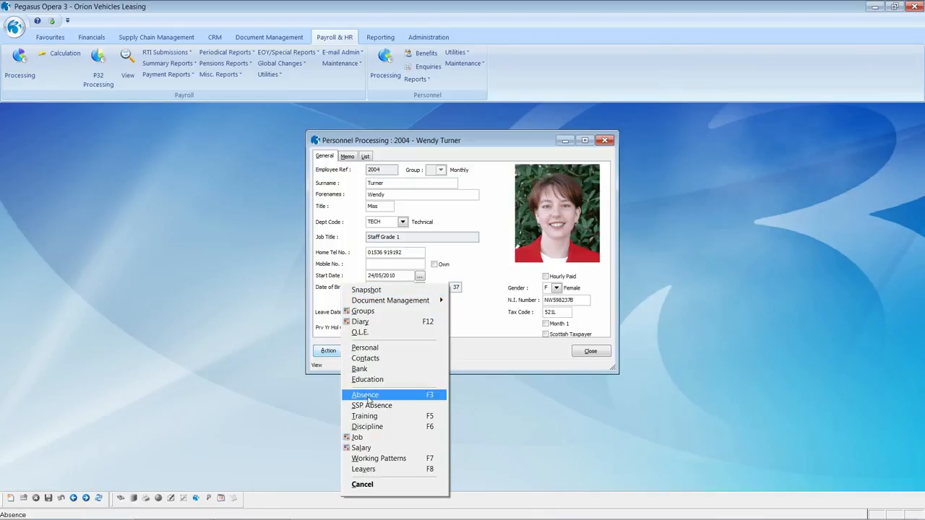
left_click(367, 397)
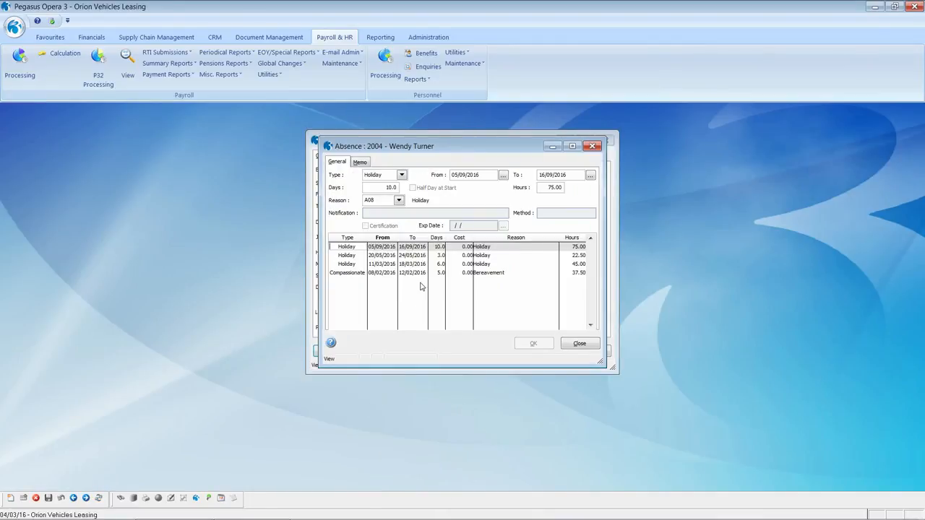
left_click(484, 275)
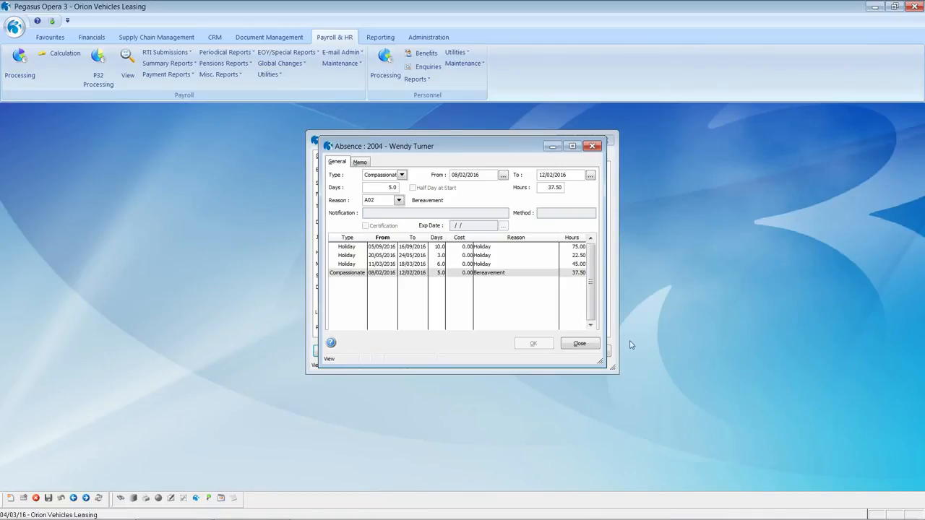
left_click(581, 344)
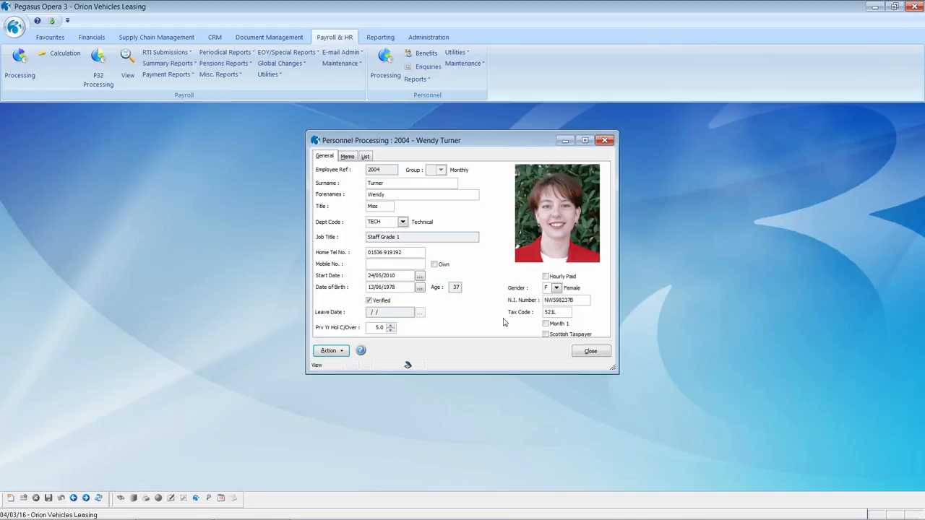
Review the salary history, 17622.00 from 01/05/2015, noting the 01/05/2016 review date, then close it.
left_click(338, 352)
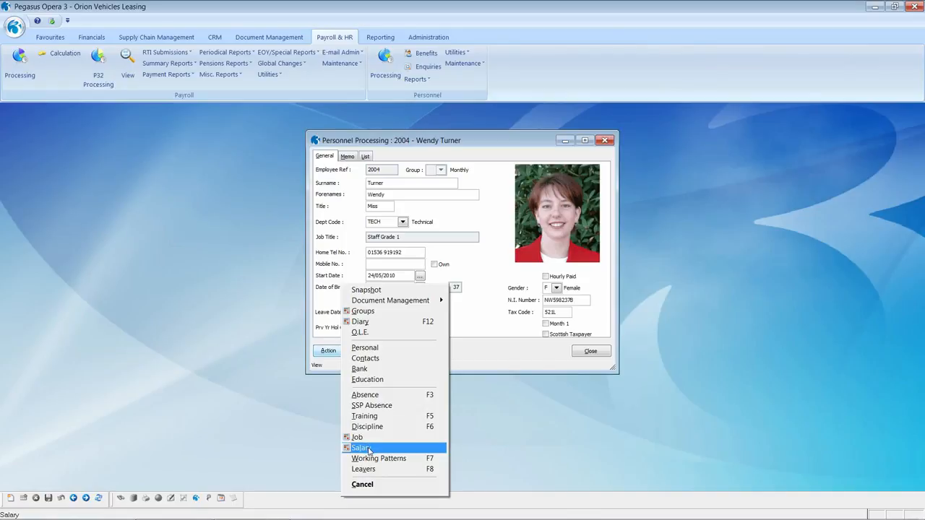
left_click(368, 450)
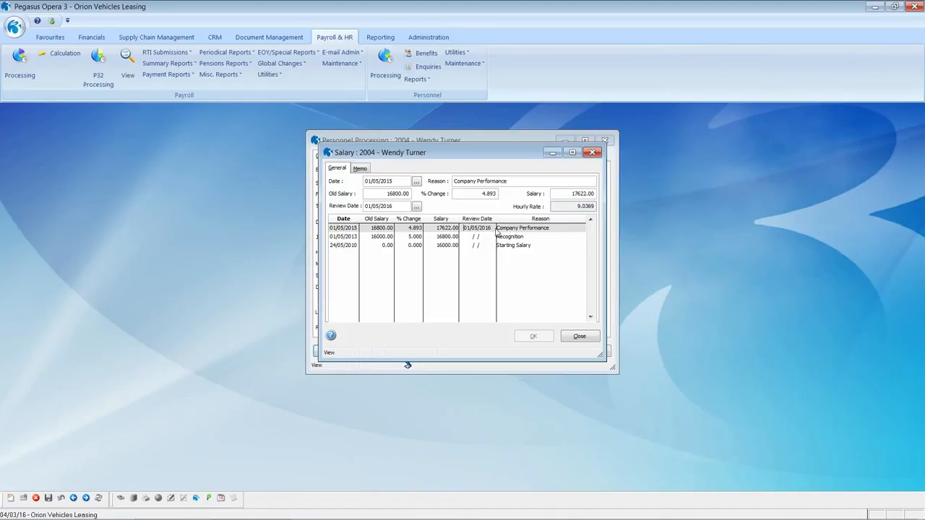
left_click_drag(394, 206, 360, 206)
left_click(579, 337)
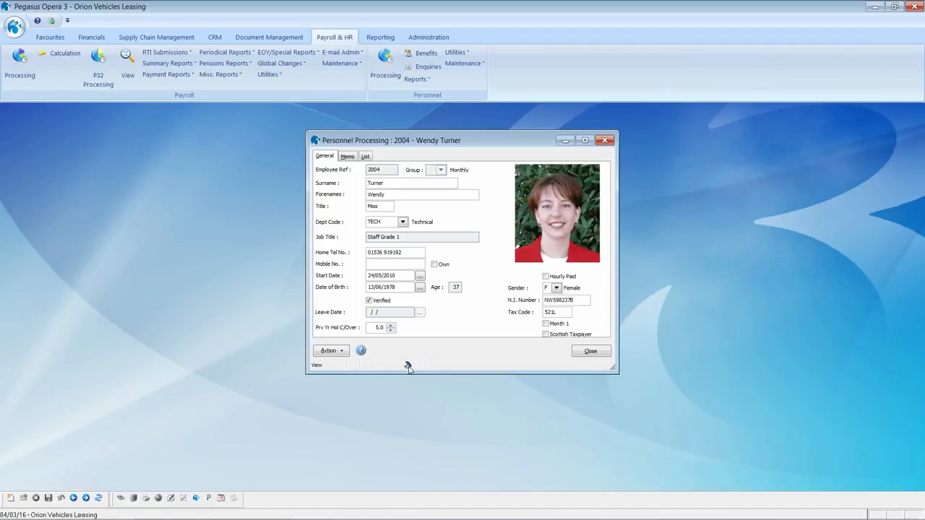
mouse_move(408, 367)
Open employee 2004's linked documents, view the scanned Driving Licence and its options, then close it.
left_click(408, 367)
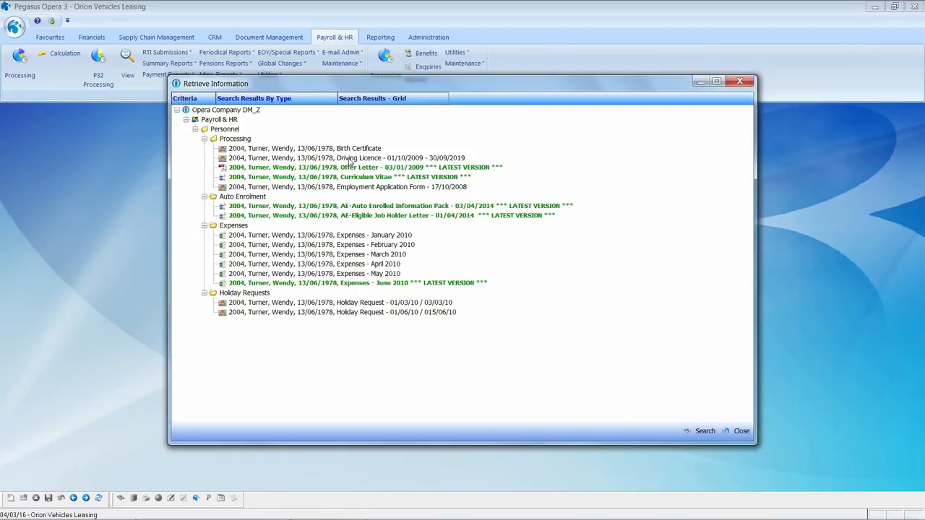
double_click(350, 160)
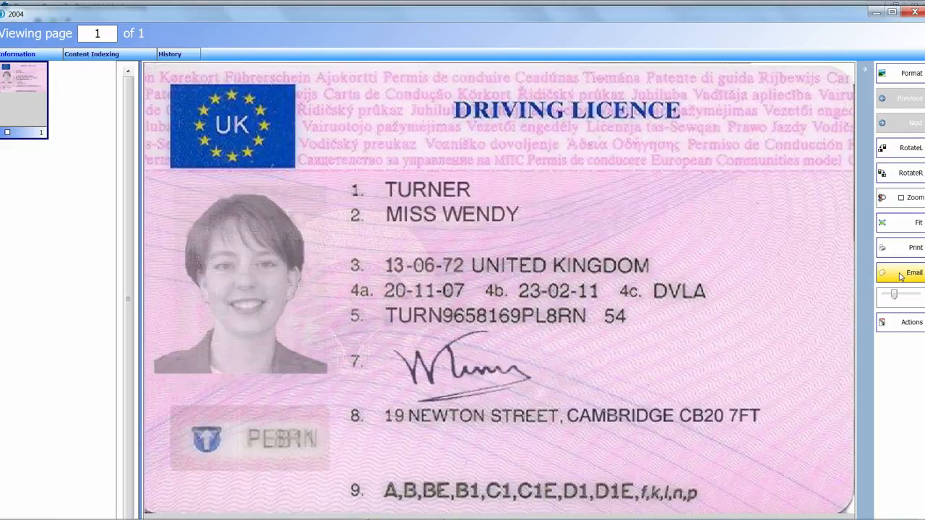
left_click(899, 323)
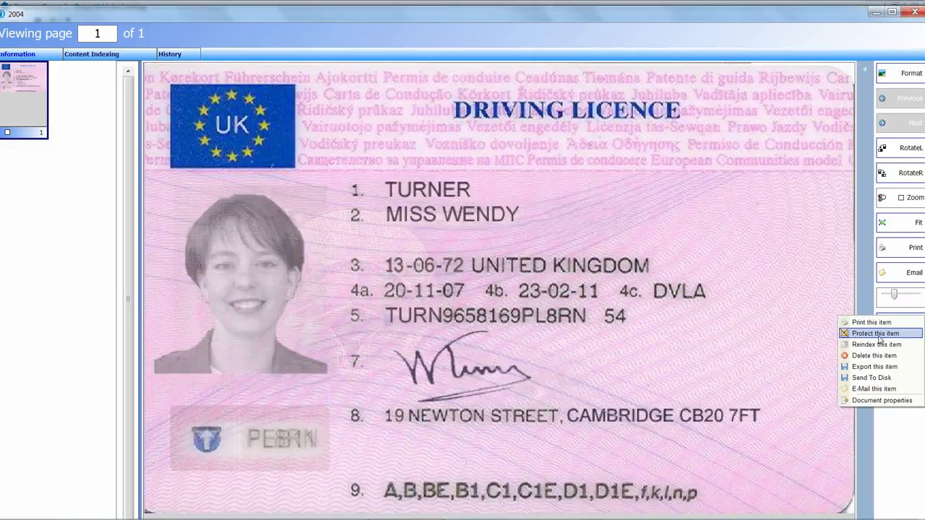
left_click(913, 12)
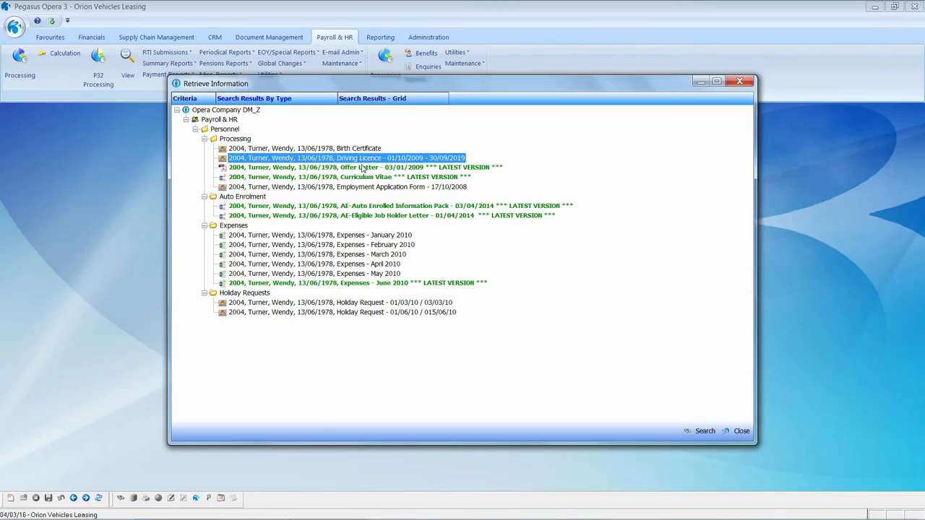
Open the Birth Certificate, zoom into its register columns, then close the viewer.
left_click(347, 148)
double_click(346, 150)
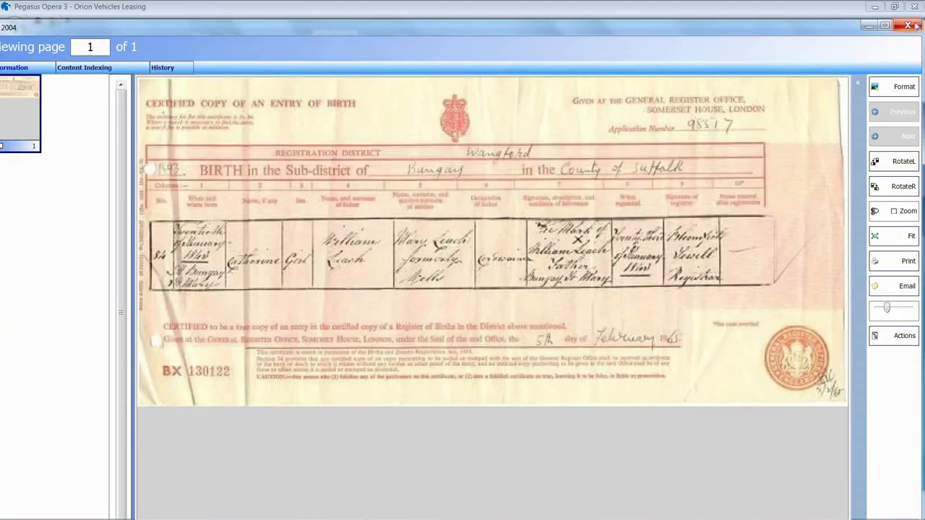
left_click(894, 212)
left_click(464, 269)
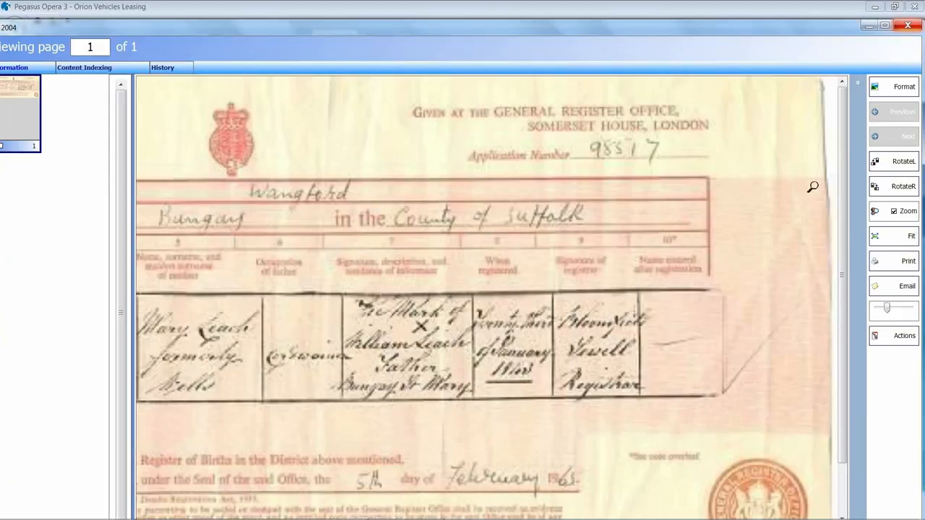
left_click(910, 27)
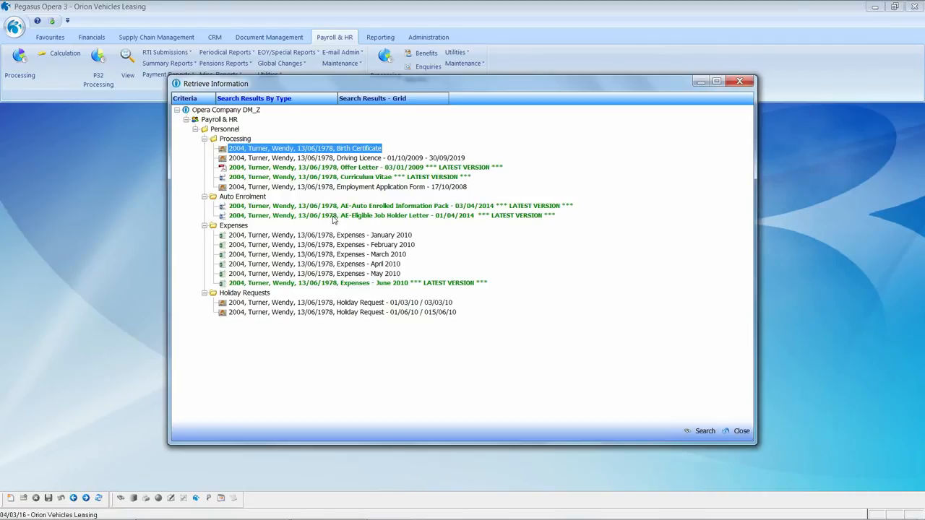
Open the AE-Eligible Job Holder Letter in Word, close it, then close Retrieve Information.
double_click(334, 216)
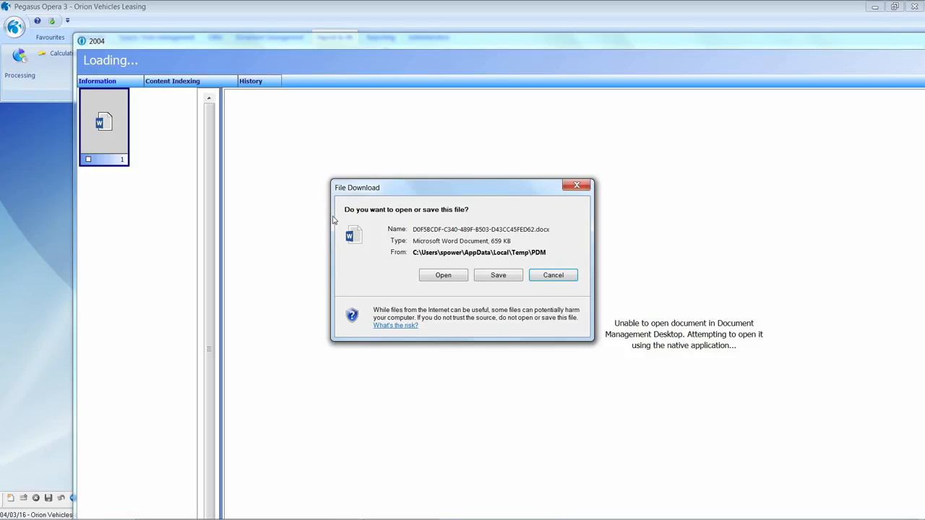
left_click(455, 274)
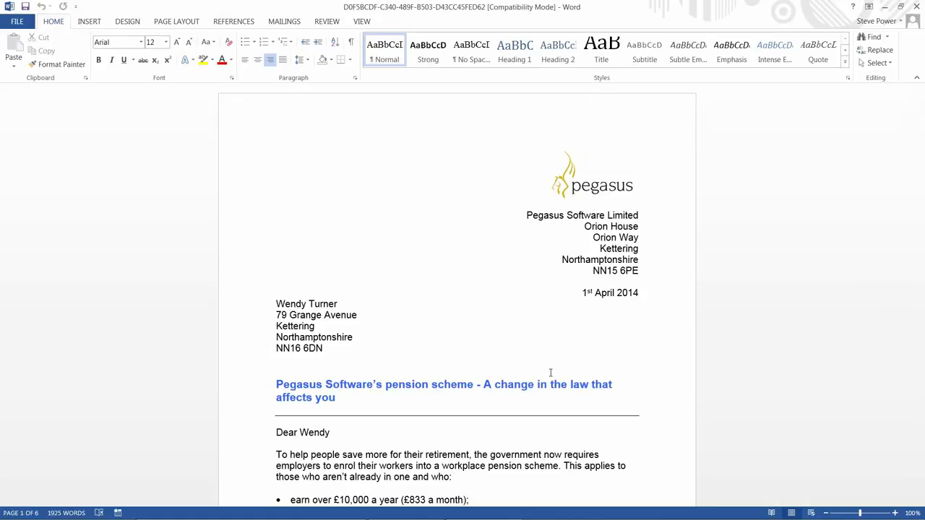
left_click(916, 6)
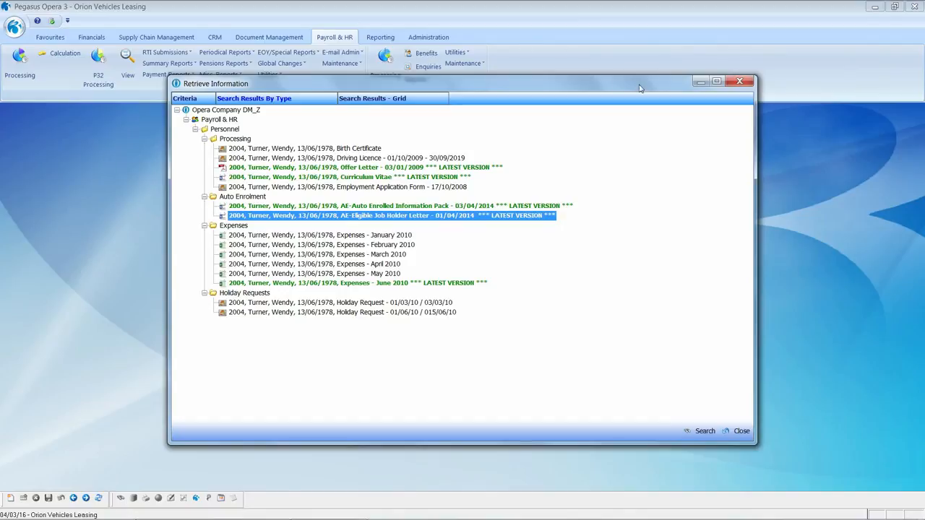
left_click(738, 85)
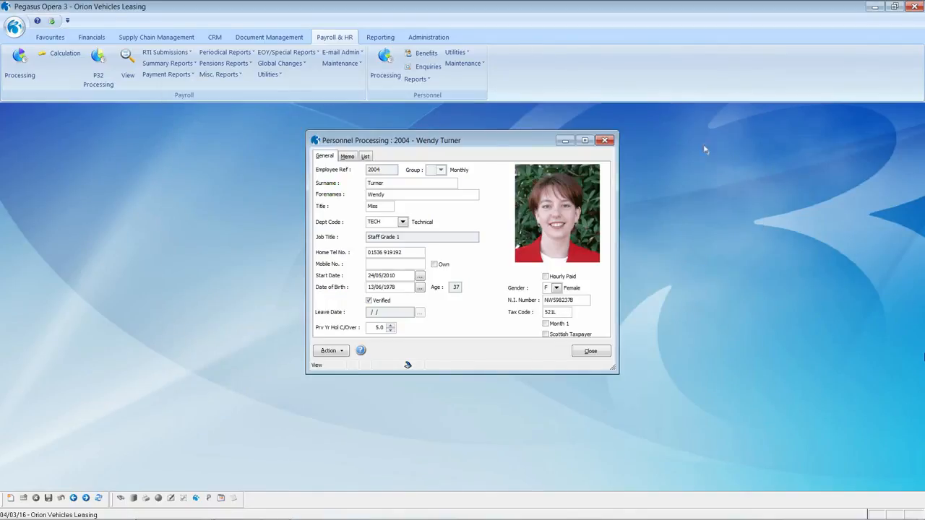